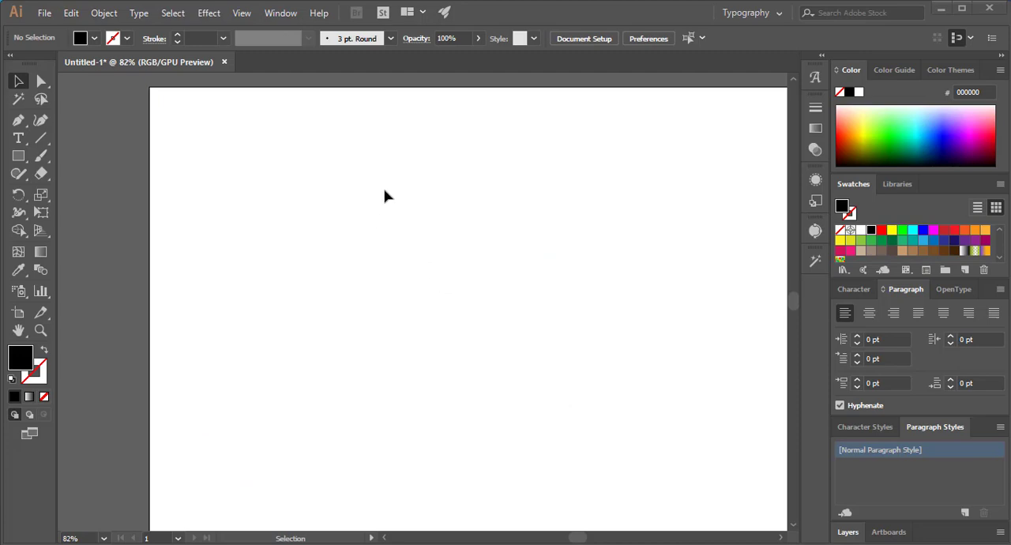
- Compare the control options of the Type, Selection, Direct Selection and Magic Wand tools by activating them in turn
{"action": "left_click", "coordinate": [18, 138]}
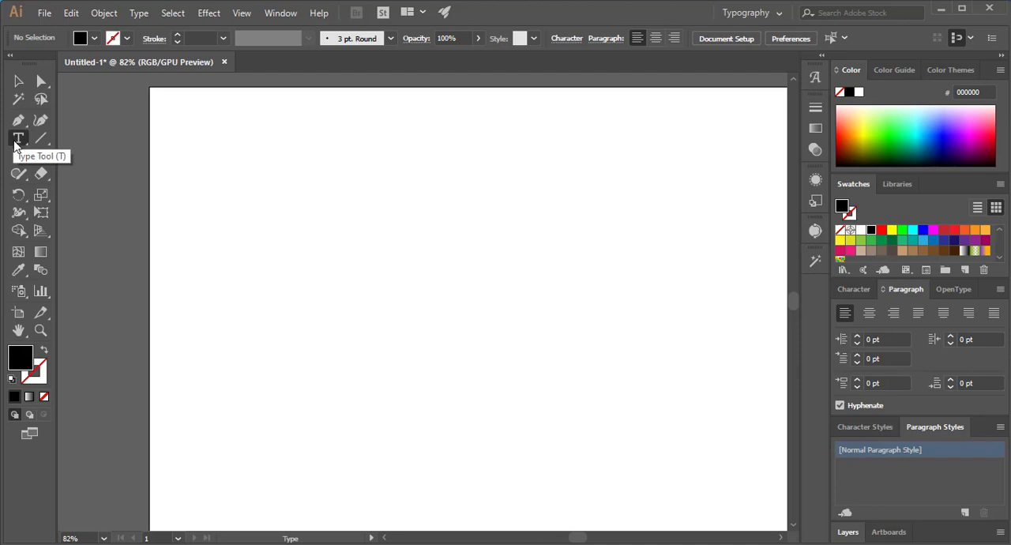
{"action": "left_click", "coordinate": [18, 80]}
{"action": "left_click", "coordinate": [41, 84]}
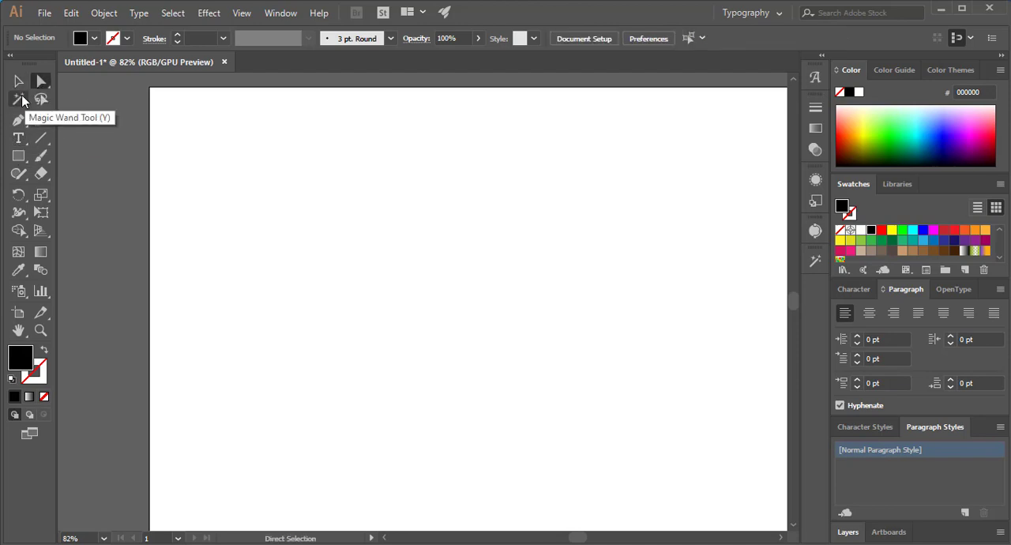
{"action": "left_click", "coordinate": [18, 99]}
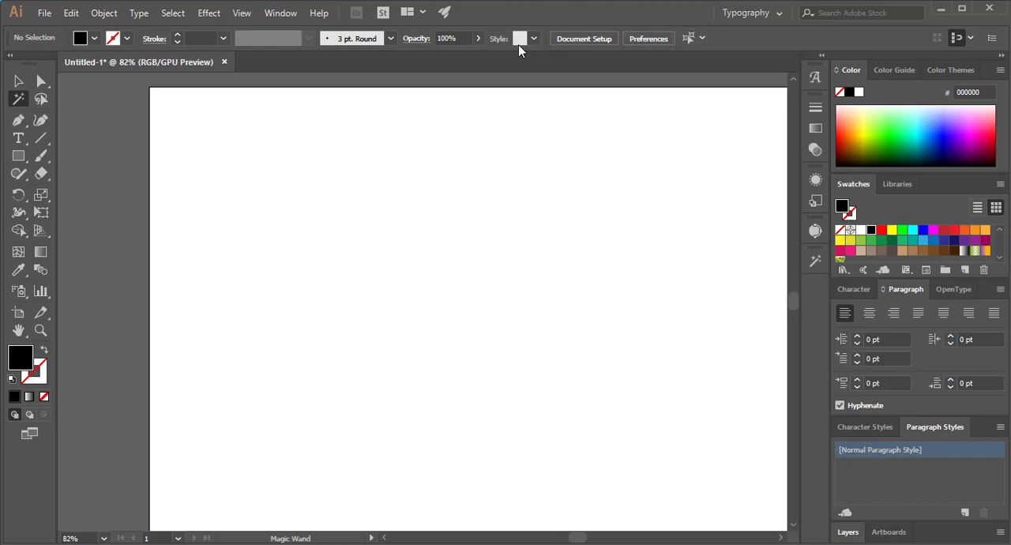
{"action": "left_click", "coordinate": [40, 85]}
{"action": "left_click", "coordinate": [18, 81]}
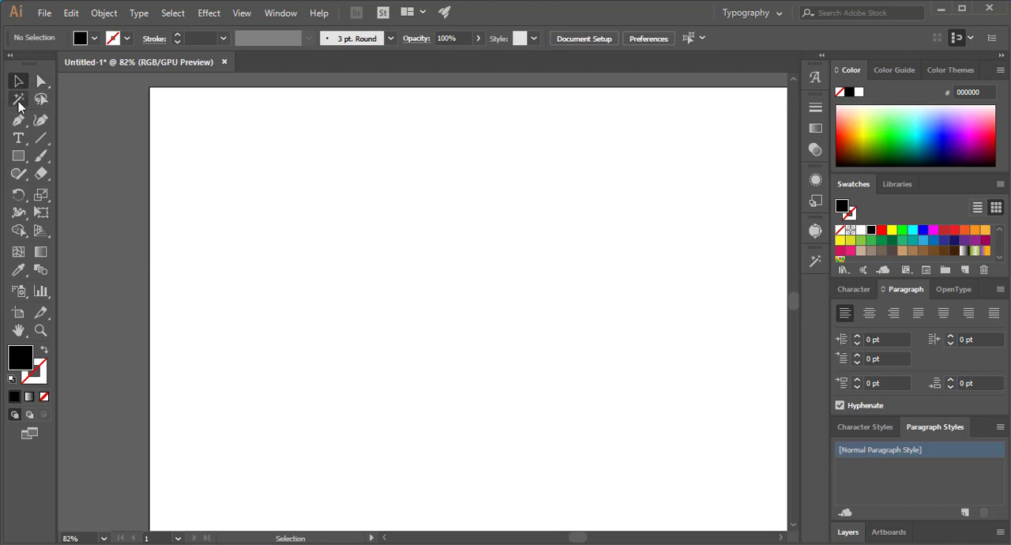
- Place a point text object with the default "Lorem ipsum" placeholder in the upper-left part of the artboard using the Type tool
{"action": "left_click", "coordinate": [18, 138]}
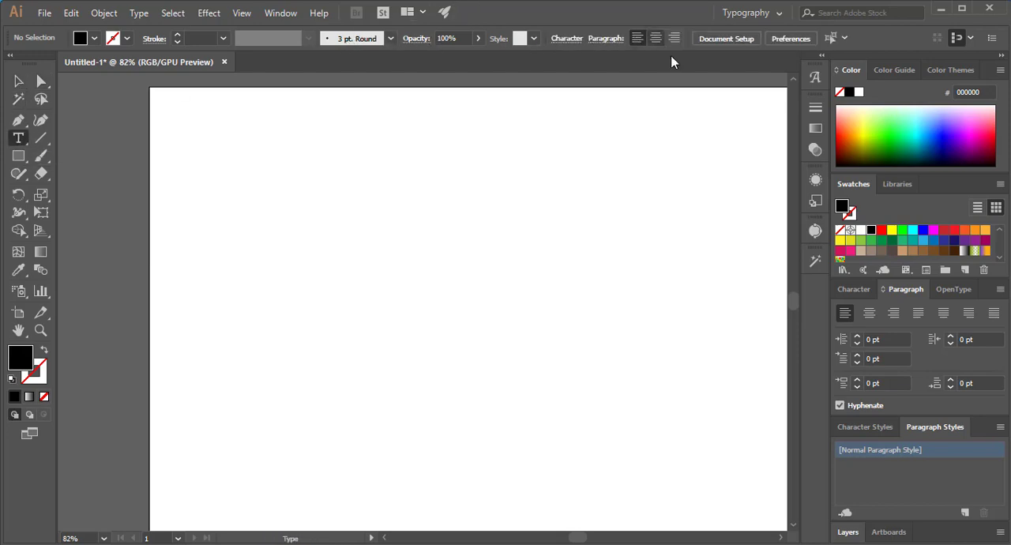
{"action": "left_click", "coordinate": [421, 40]}
{"action": "left_click", "coordinate": [421, 39]}
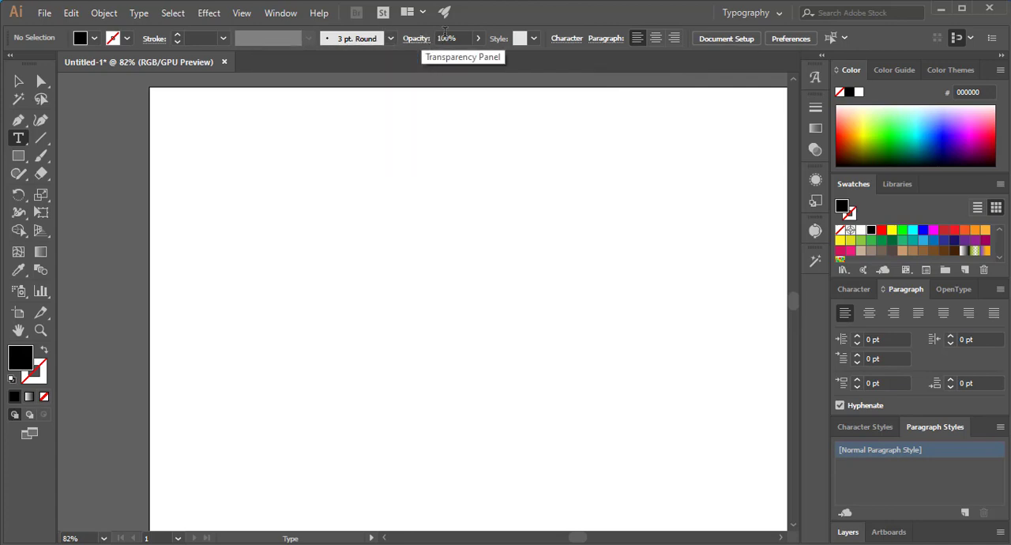
{"action": "left_click", "coordinate": [536, 44]}
{"action": "left_click", "coordinate": [536, 43]}
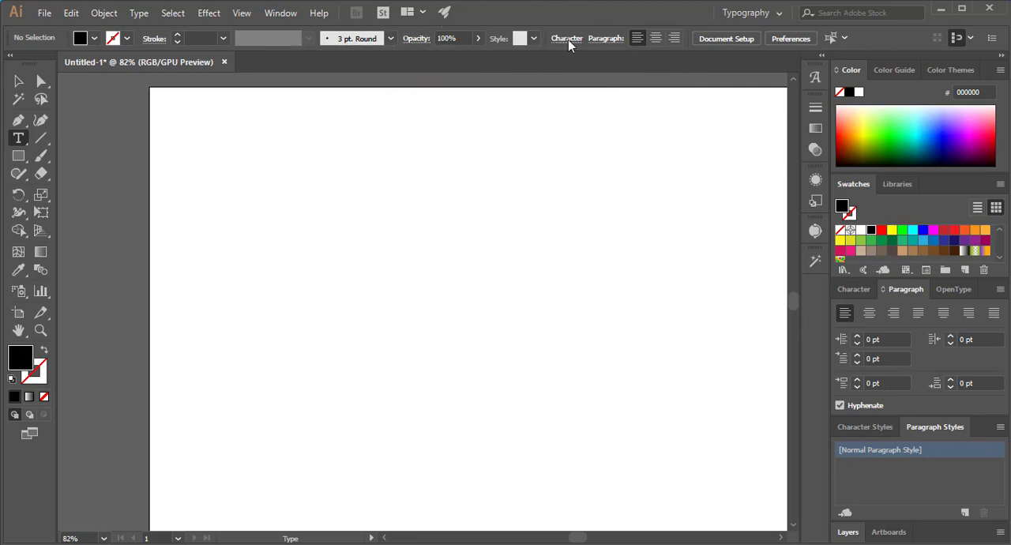
{"action": "left_click", "coordinate": [568, 40]}
{"action": "left_click", "coordinate": [264, 239]}
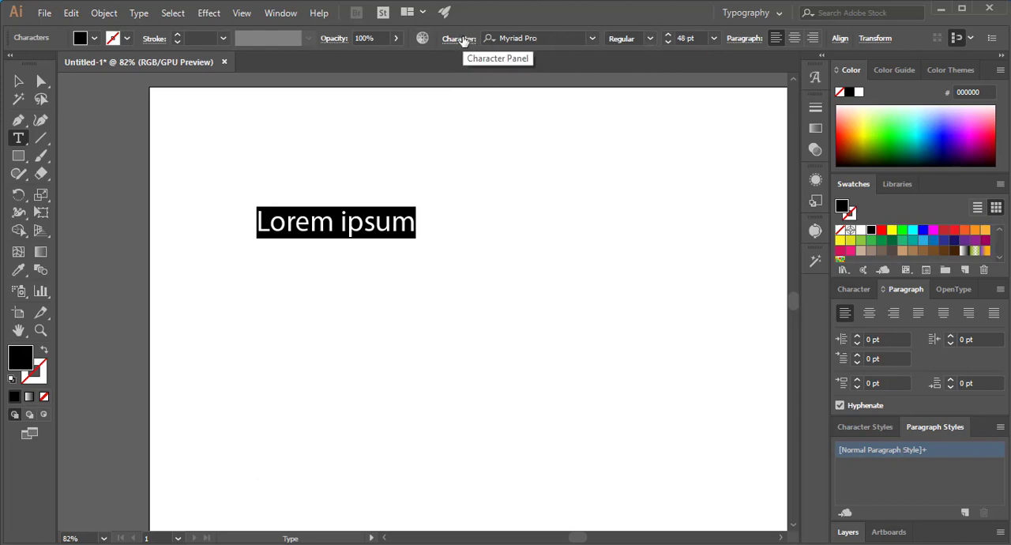
- Set the placeholder text's font size to 60 pt, keeping Myriad Pro Regular
{"action": "left_click", "coordinate": [513, 37]}
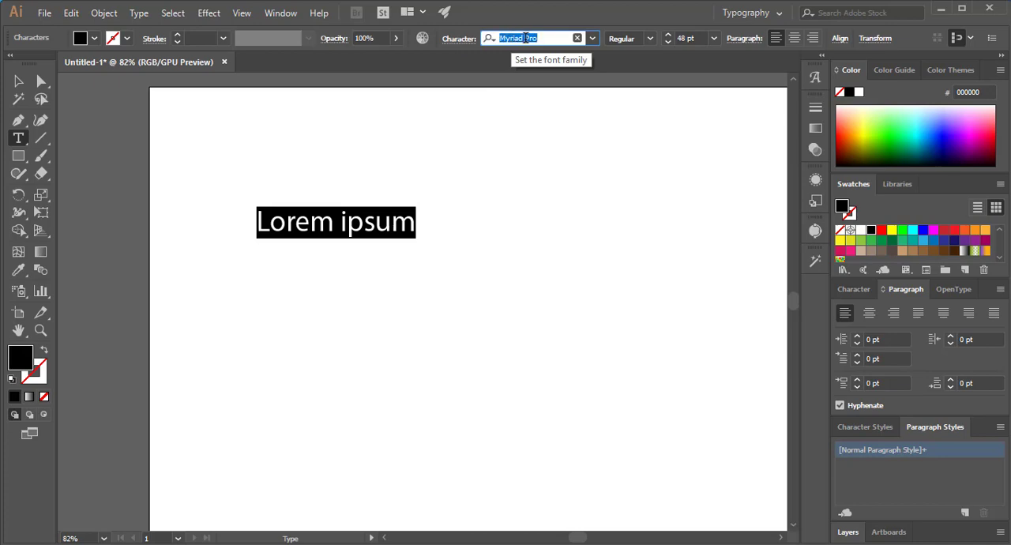
{"action": "left_click", "coordinate": [649, 39]}
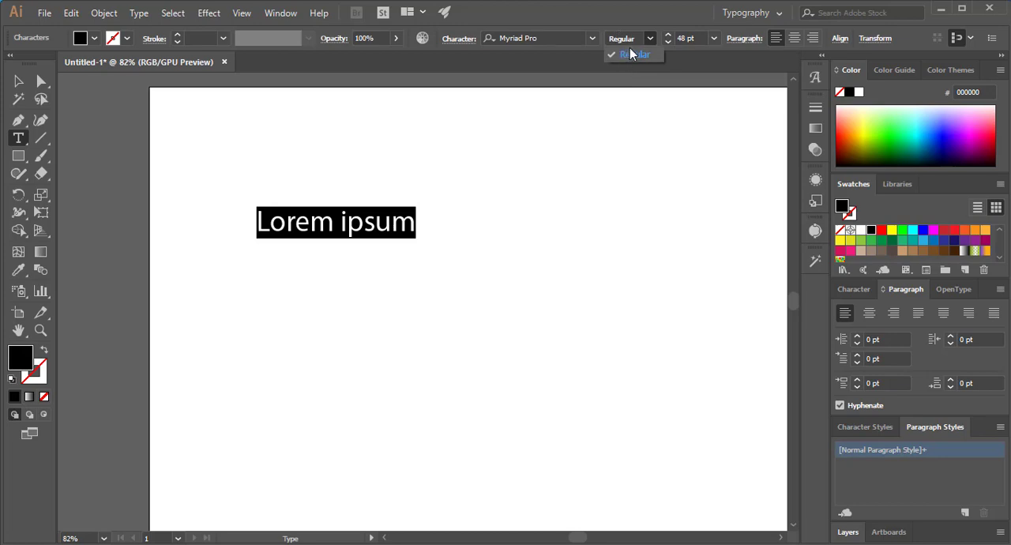
{"action": "left_click", "coordinate": [714, 39]}
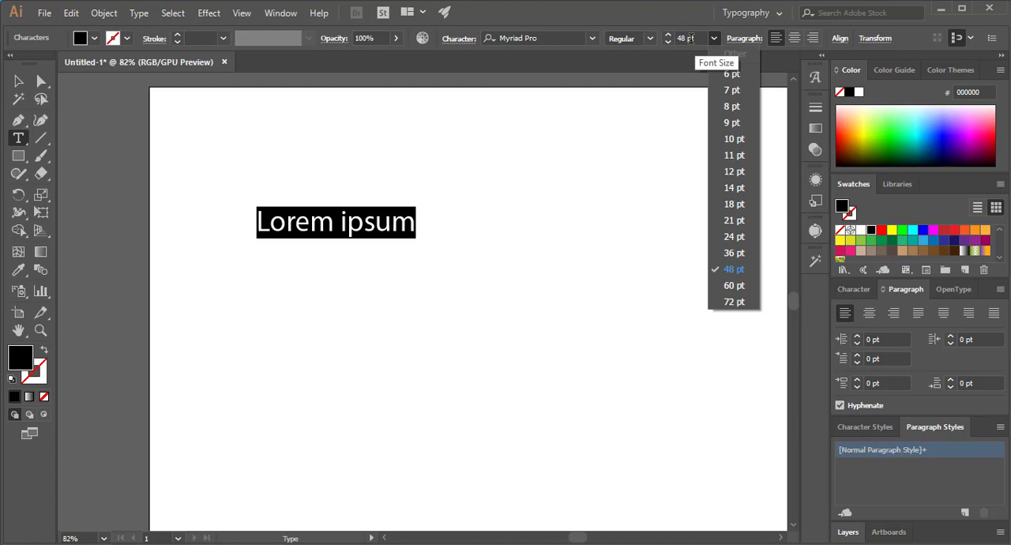
{"action": "left_click", "coordinate": [727, 286]}
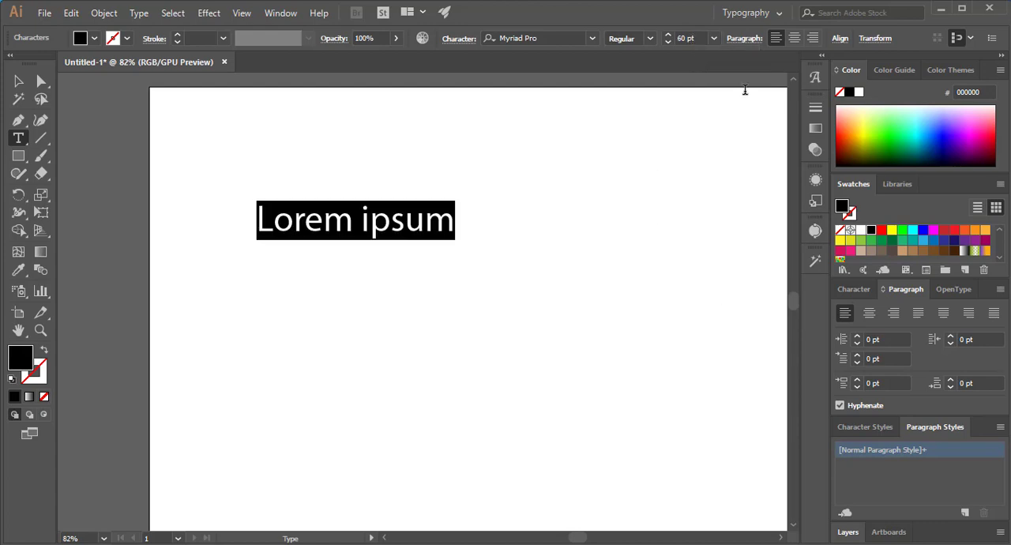
- Set the placeholder text's font size to 21 pt and centre-align its paragraph
{"action": "left_click", "coordinate": [714, 39]}
{"action": "left_click", "coordinate": [727, 208]}
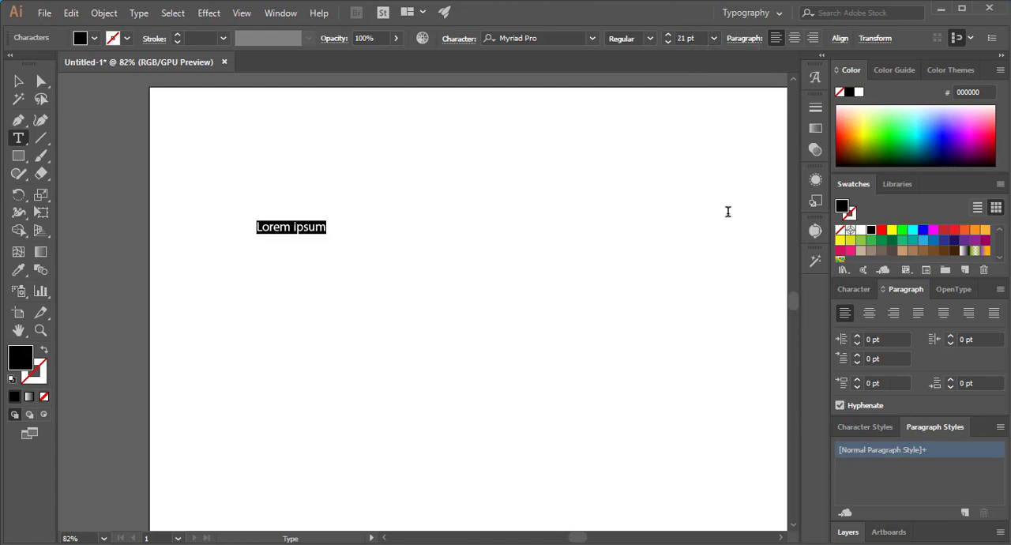
{"action": "left_click", "coordinate": [794, 38]}
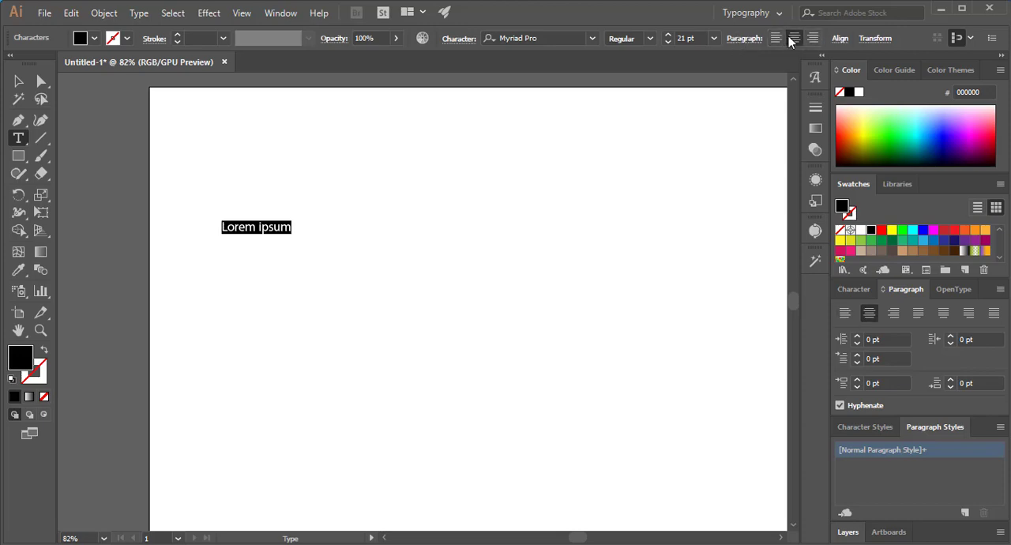
{"action": "left_click", "coordinate": [875, 40]}
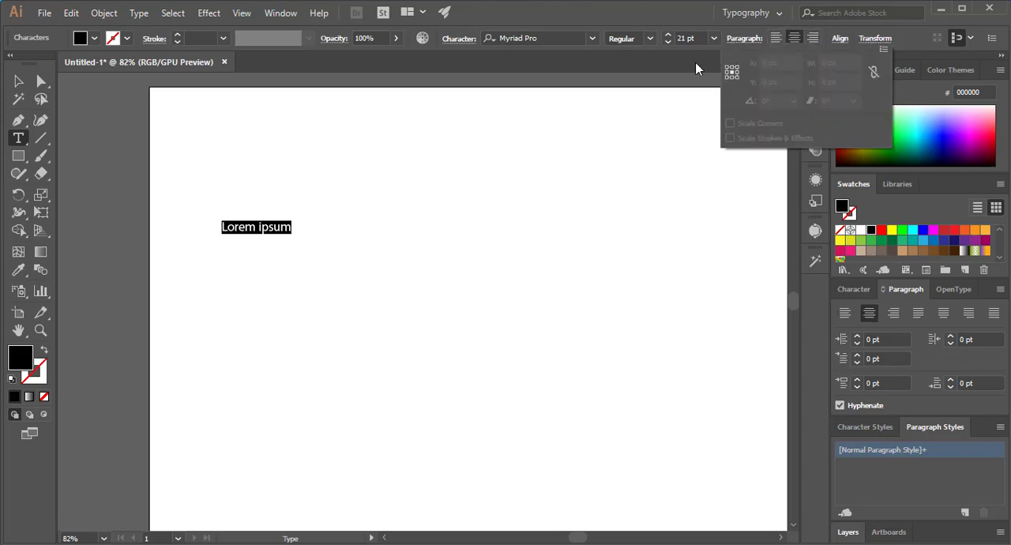
{"action": "left_click", "coordinate": [887, 40]}
- Stretch the "Lorem ipsum" text object to about 167 pt by its bounding box and delete it
{"action": "left_click", "coordinate": [18, 81]}
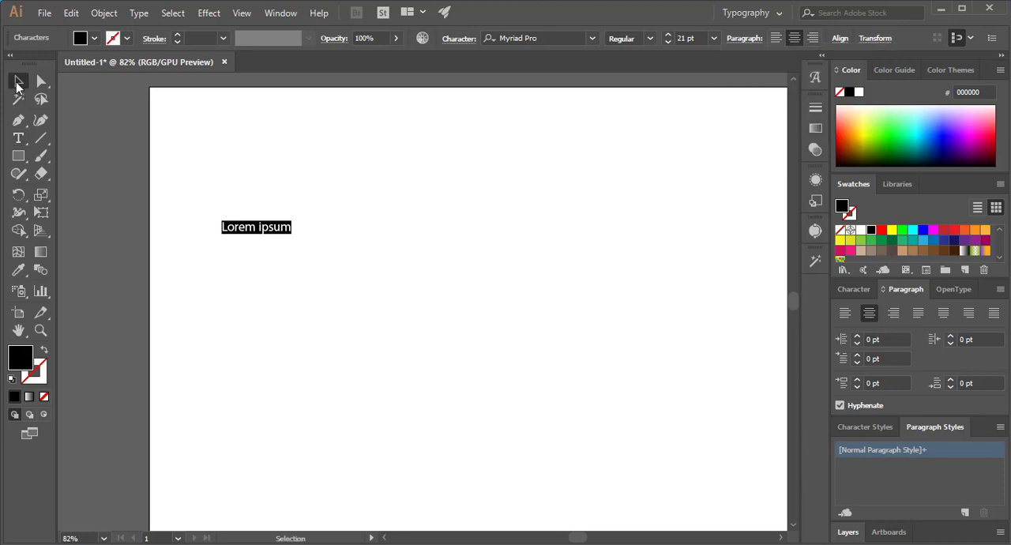
{"action": "left_click_drag", "start_coordinate": [273, 229], "coordinate": [544, 330]}
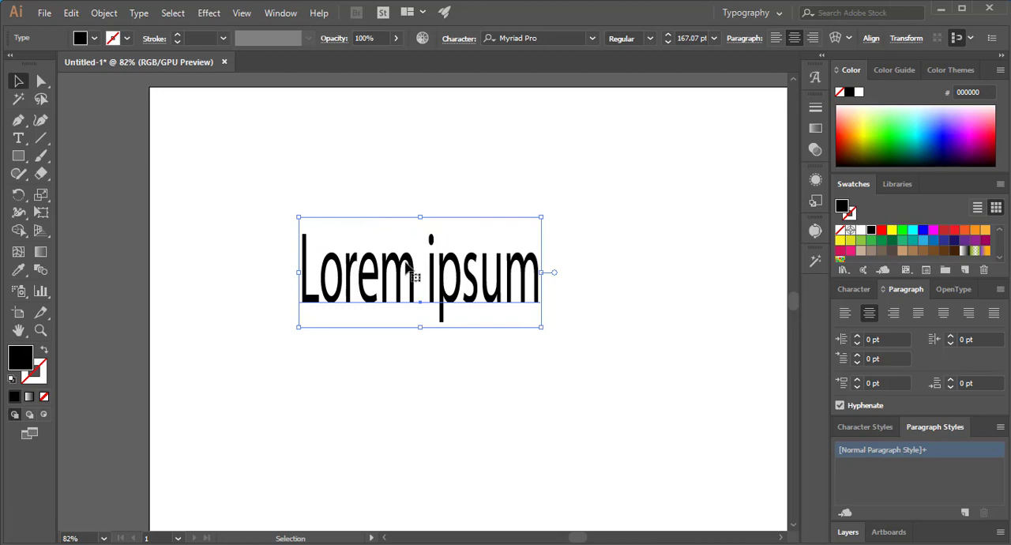
{"action": "key", "text": "Delete"}
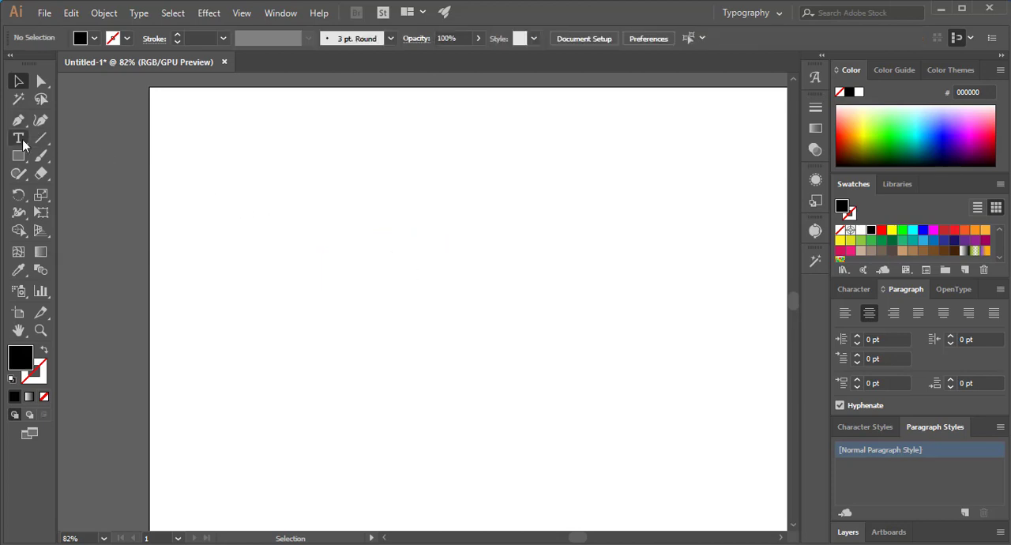
- Place a point text object reading "xgffh fjgjhgh ghj hk hjcvv" with the Type tool
{"action": "left_click", "coordinate": [23, 145]}
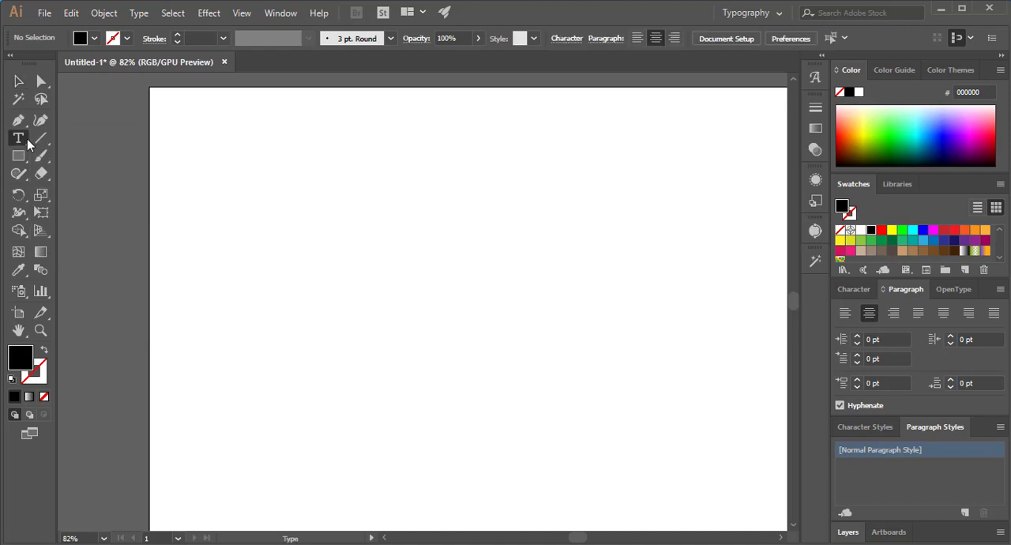
{"action": "left_click", "coordinate": [28, 143]}
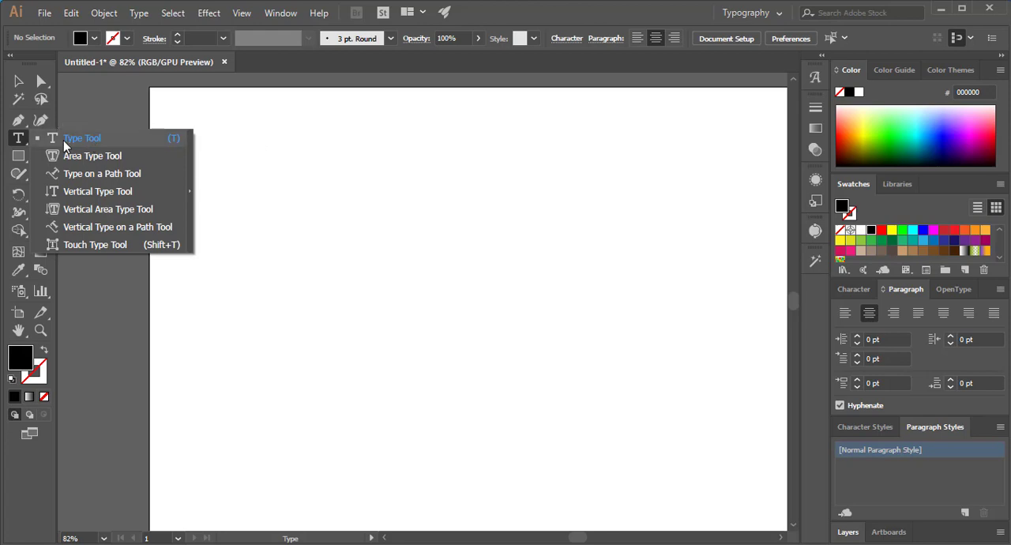
{"action": "left_click", "coordinate": [63, 140]}
{"action": "left_click", "coordinate": [271, 285]}
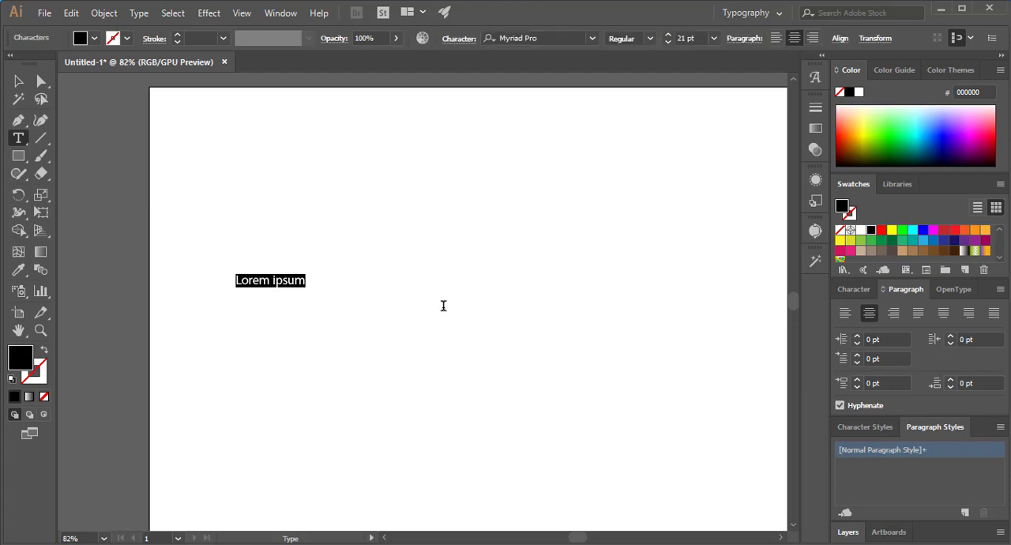
{"action": "type", "text": "xgffh fjgjhgh ghj hk hjcvv"}
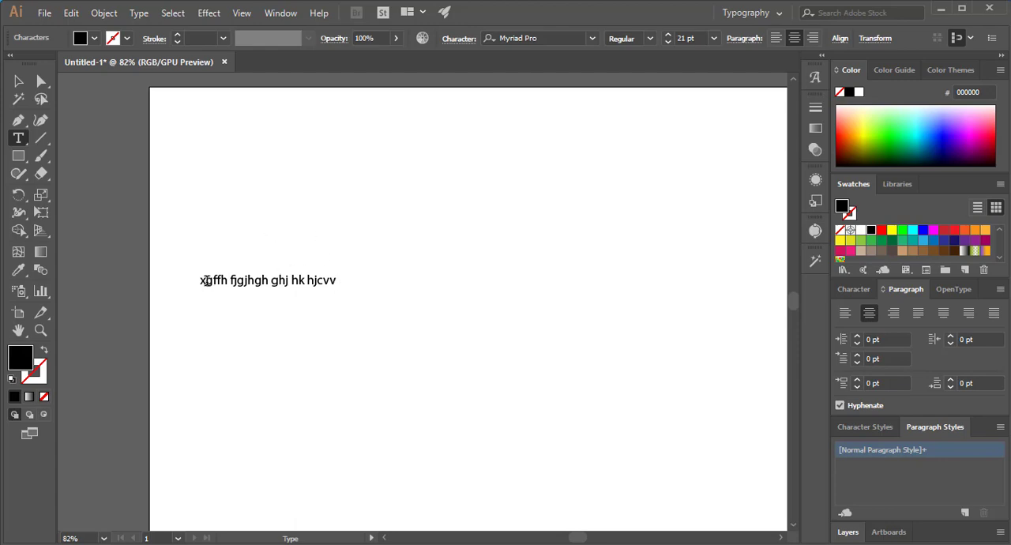
- Delete the sample point text object from the artboard
{"action": "left_click_drag", "start_coordinate": [206, 281], "coordinate": [446, 270]}
{"action": "left_click", "coordinate": [23, 138]}
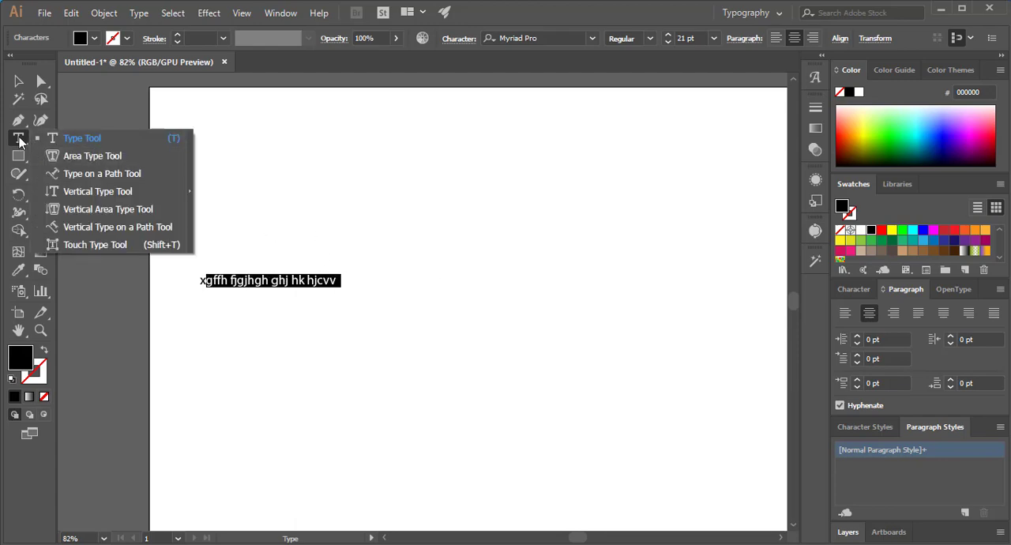
{"action": "key", "text": "Escape"}
{"action": "key", "text": "Delete"}
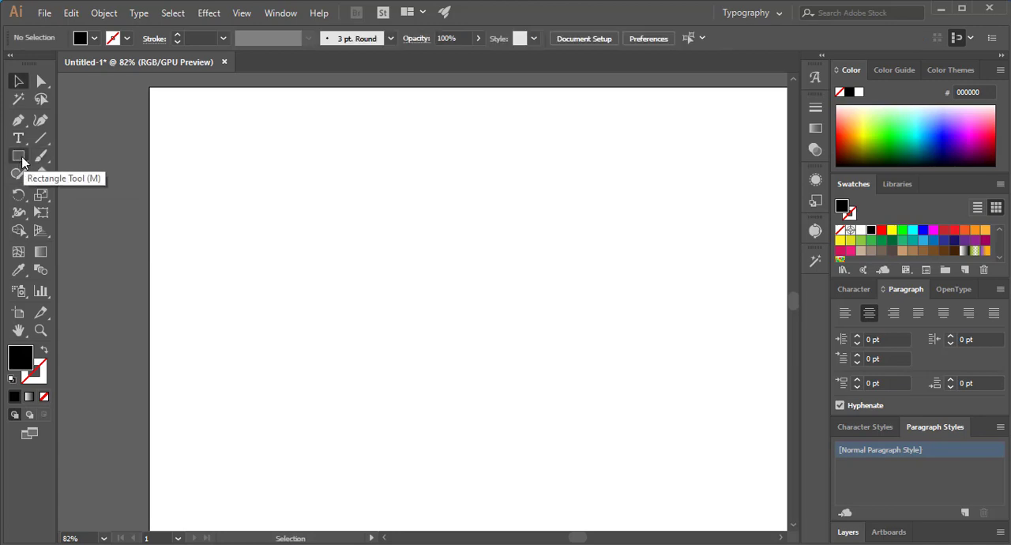
- Draw a large black rectangle across the middle of the artboard
{"action": "left_click", "coordinate": [19, 157]}
{"action": "left_click_drag", "start_coordinate": [257, 164], "coordinate": [672, 371]}
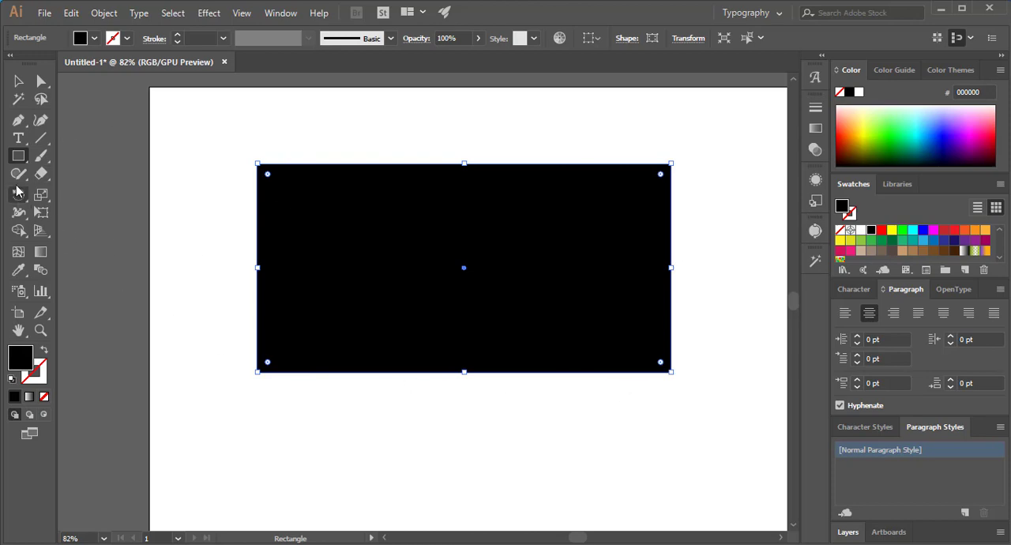
- Convert the black rectangle into a text frame with the Area Type tool, applied on the rectangle's left path edge
{"action": "left_click", "coordinate": [16, 142]}
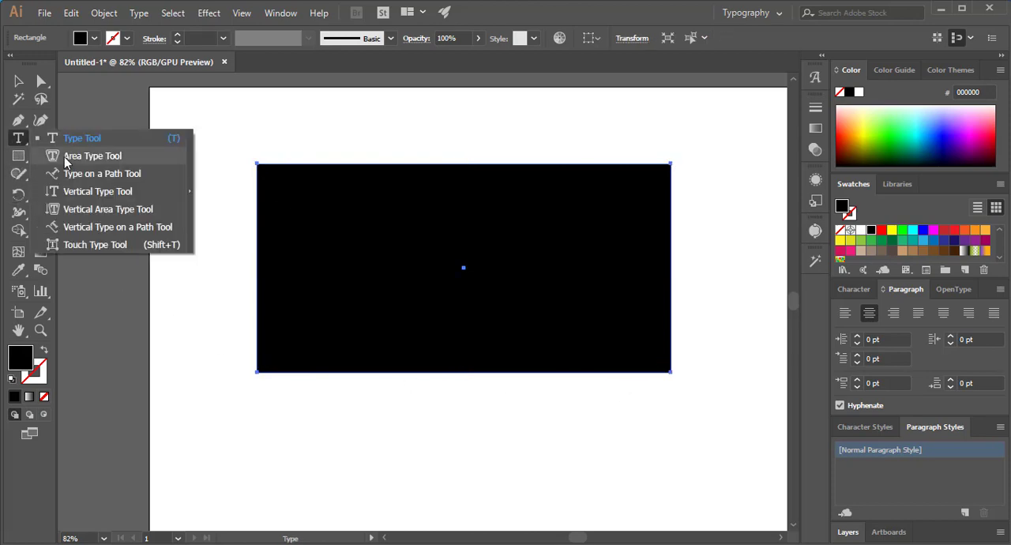
{"action": "left_click", "coordinate": [92, 161]}
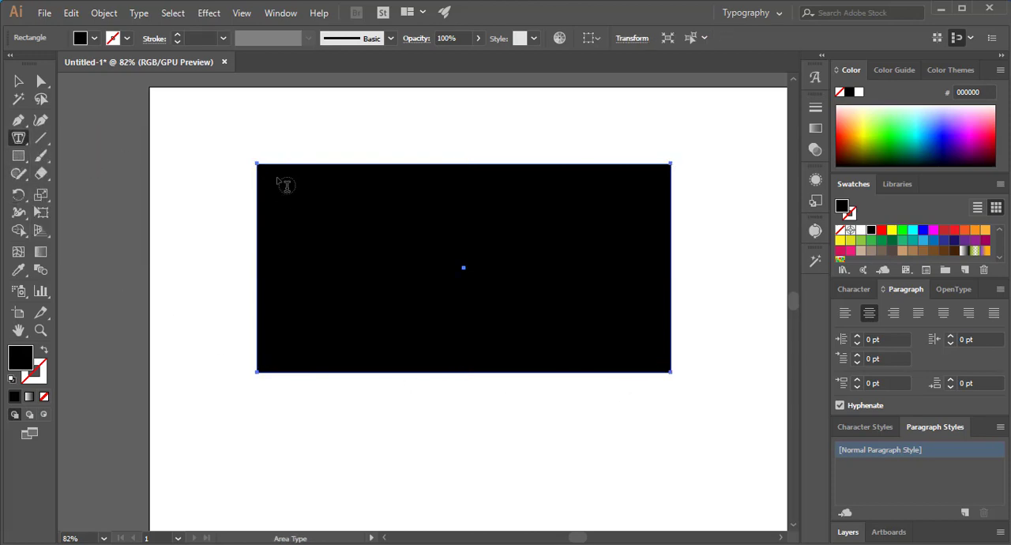
{"action": "left_click", "coordinate": [282, 249]}
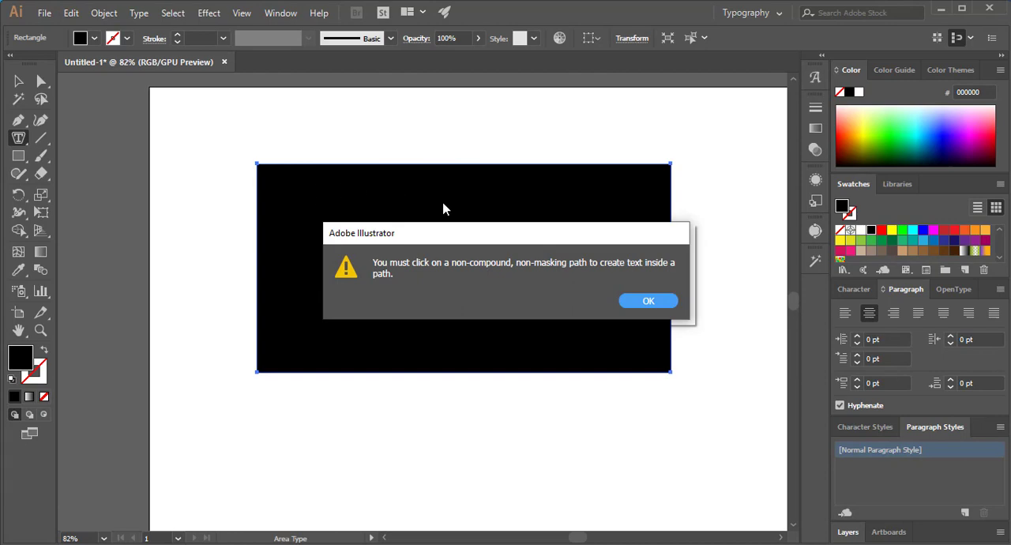
{"action": "left_click", "coordinate": [645, 298]}
{"action": "left_click", "coordinate": [359, 254]}
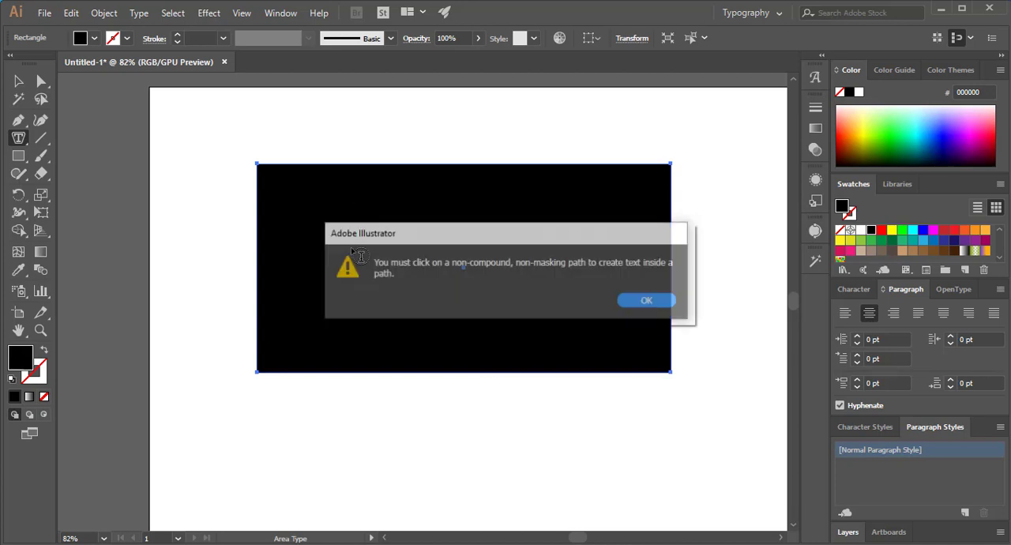
{"action": "key", "text": "Return"}
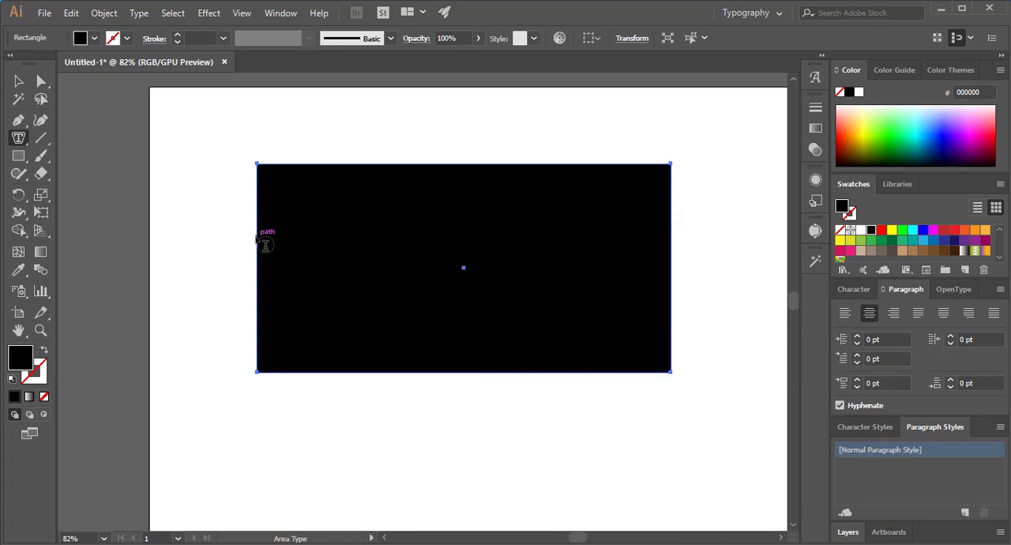
{"action": "left_click", "coordinate": [261, 234]}
{"action": "left_click", "coordinate": [458, 246]}
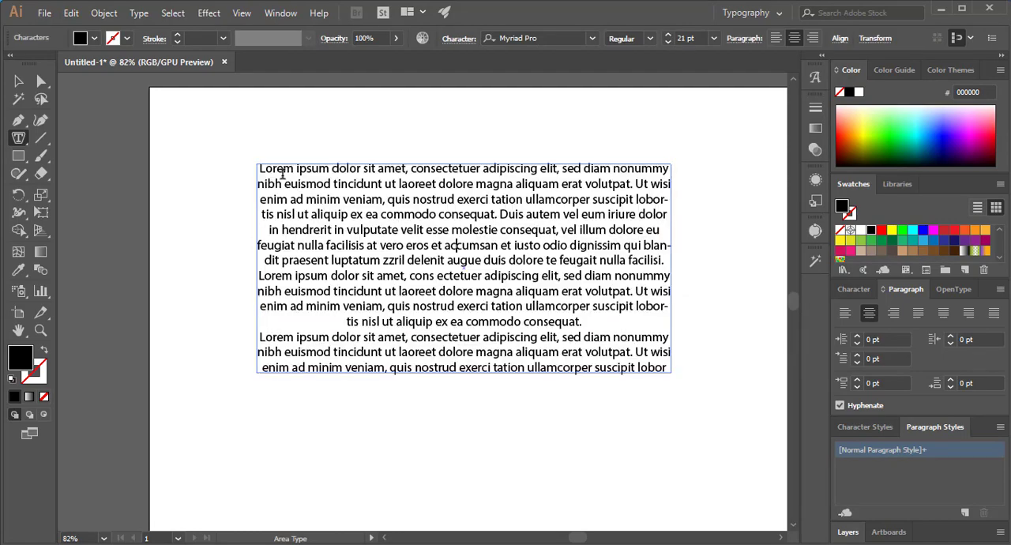
- Replace all placeholder text in the rectangular frame with "gfdfhsf rt tyutyuy yu tuyutyutyi"
{"action": "left_click_drag", "start_coordinate": [261, 168], "coordinate": [691, 385]}
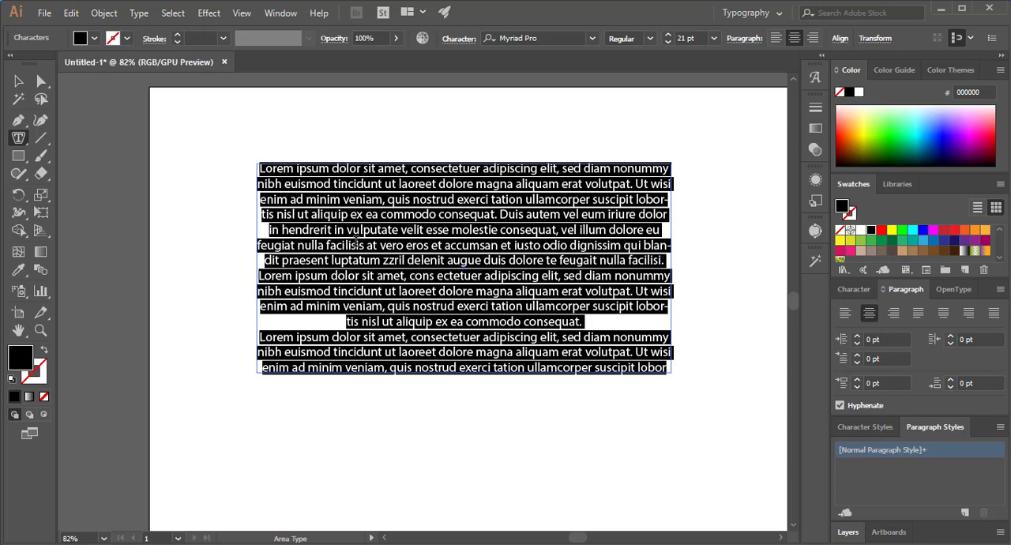
{"action": "key", "text": "BackSpace"}
{"action": "type", "text": "gfdfhsf"}
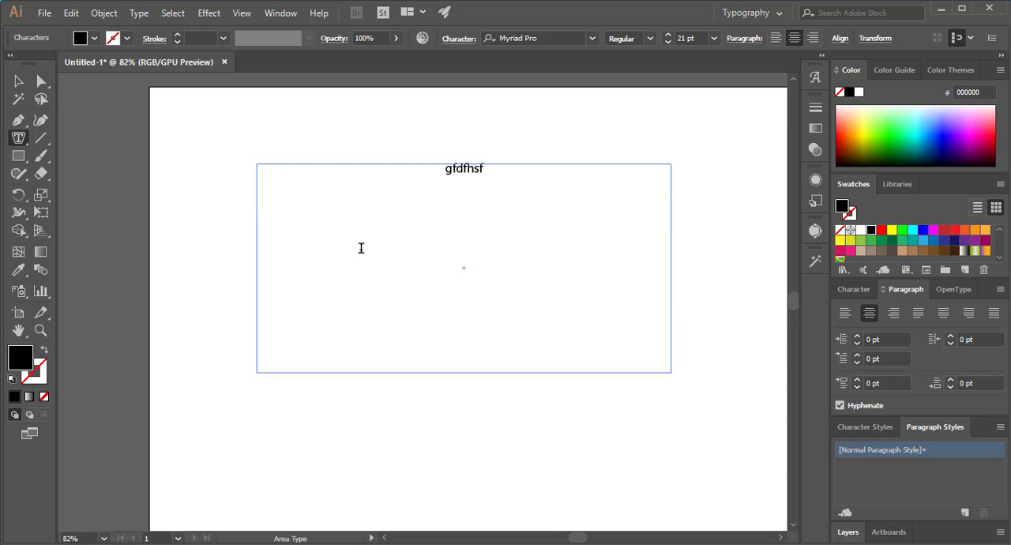
{"action": "type", "text": " rt tyu"}
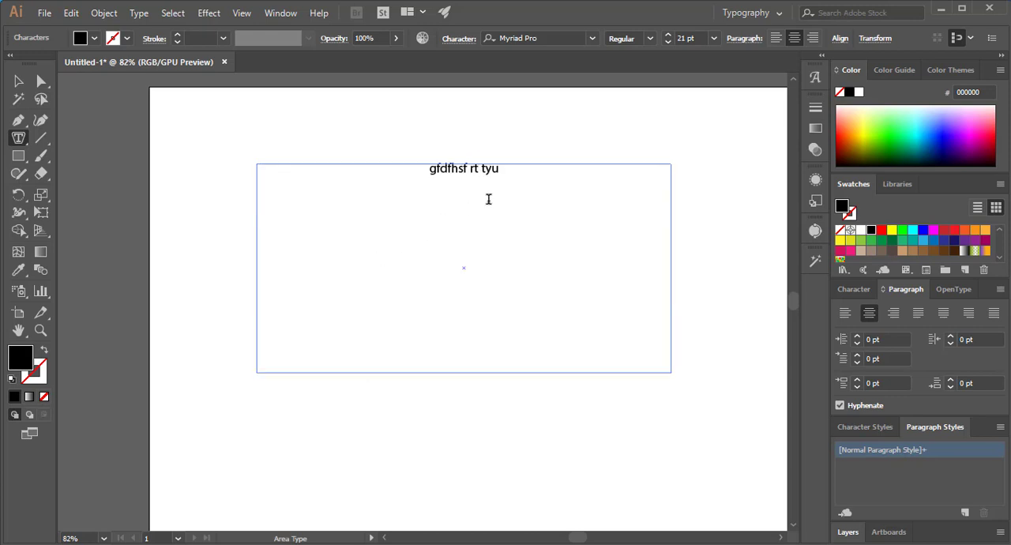
{"action": "type", "text": "tyuy yu tuy"}
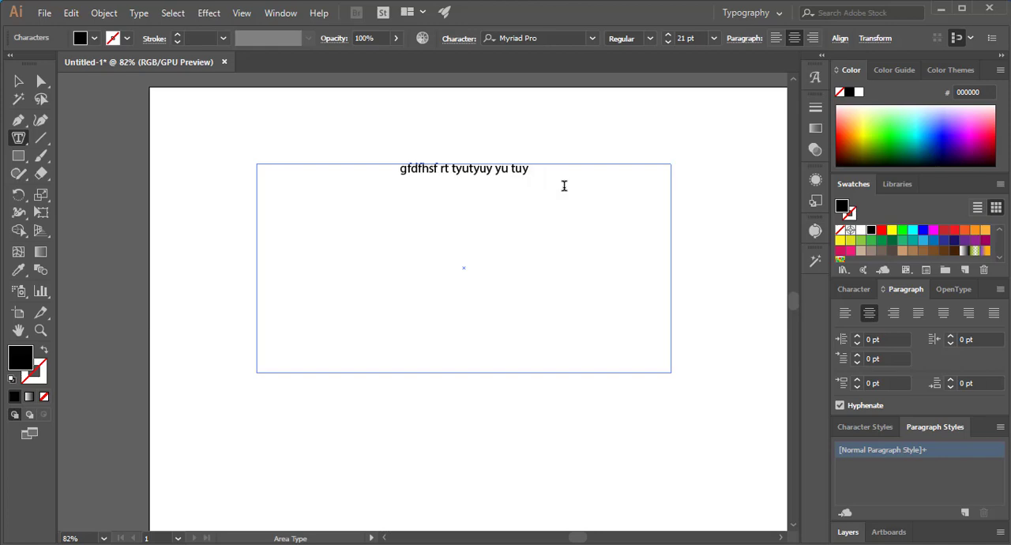
{"action": "type", "text": "utyutyi"}
- Copy the whole sample sentence and paste it repeatedly until it fills three lines of the text frame
{"action": "key", "text": "ctrl+a"}
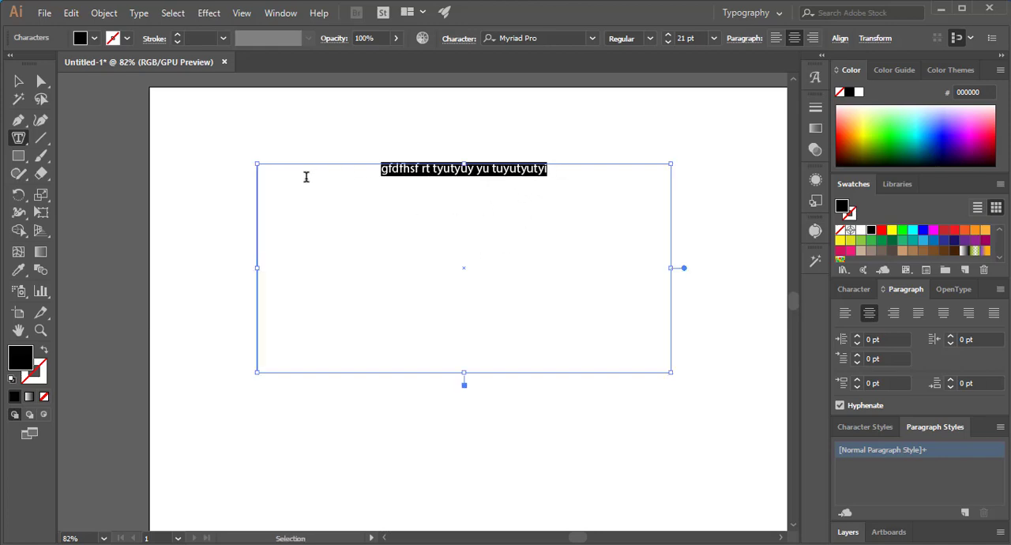
{"action": "key", "text": "ctrl+c"}
{"action": "key", "text": "ctrl+v"}
{"action": "key", "text": "ctrl+v"}
{"action": "key", "text": "ctrl+v"}
{"action": "key", "text": "ctrl+v"}
{"action": "key", "text": "ctrl+v"}
{"action": "key", "text": "ctrl+v"}
{"action": "key", "text": "ctrl+v"}
{"action": "key", "text": "ctrl+v"}
{"action": "key", "text": "ctrl+v"}
{"action": "key", "text": "ctrl+v"}
{"action": "key", "text": "ctrl+v"}
{"action": "key", "text": "ctrl+v"}
{"action": "key", "text": "ctrl+v"}
{"action": "key", "text": "ctrl+v"}
{"action": "key", "text": "ctrl+v"}
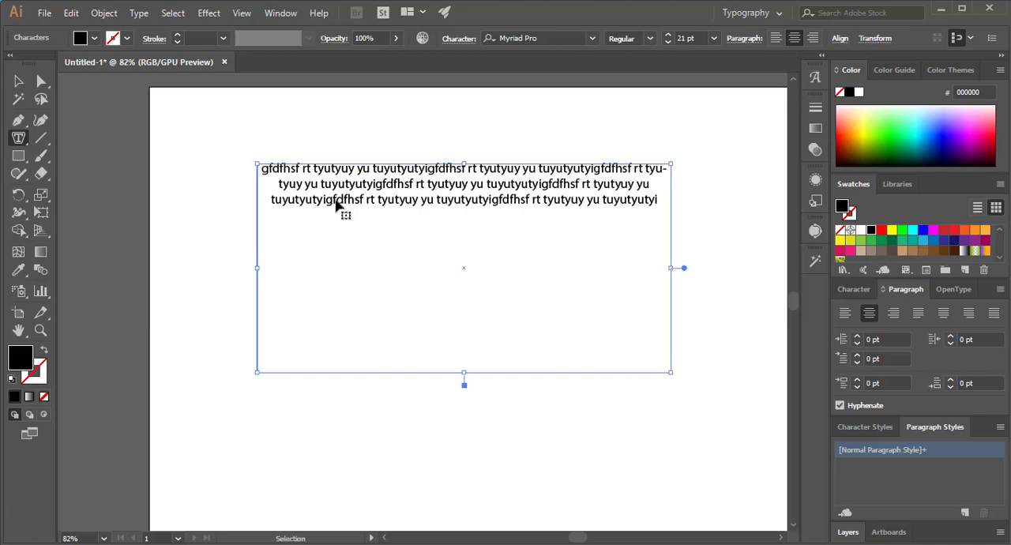
- Paste the copied sample text repeatedly until it fills eleven lines of the text frame
{"action": "key", "text": "ctrl+v"}
{"action": "key", "text": "ctrl+v"}
{"action": "key", "text": "ctrl+v"}
{"action": "key", "text": "ctrl+v"}
{"action": "key", "text": "ctrl+v"}
{"action": "key", "text": "ctrl+v"}
{"action": "key", "text": "ctrl+v"}
{"action": "key", "text": "ctrl+v"}
{"action": "key", "text": "ctrl+v"}
{"action": "key", "text": "ctrl+v"}
{"action": "key", "text": "ctrl+v"}
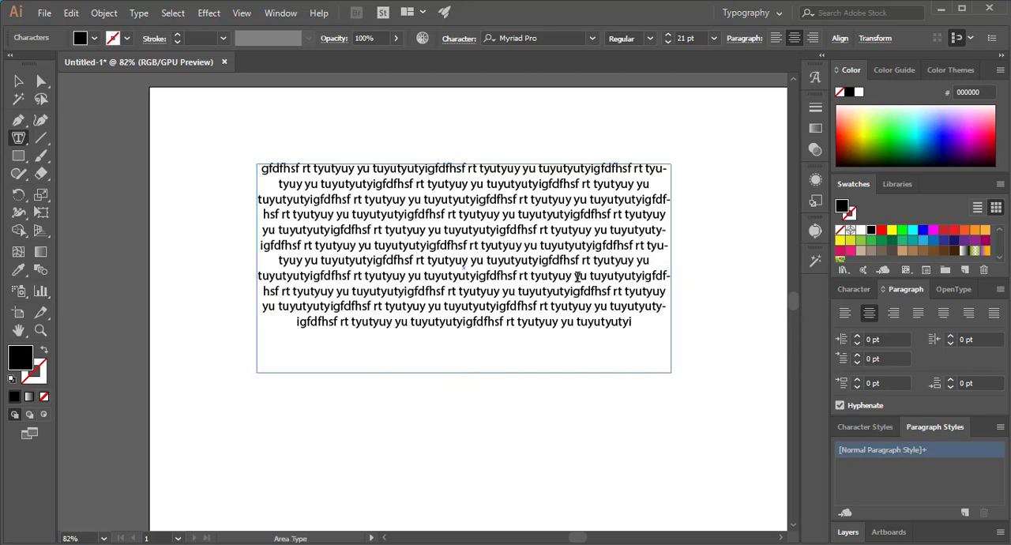
- Delete two passages of the sample text, one within the fourth line and one running from the sixth to the eighth line
{"action": "left_click_drag", "start_coordinate": [493, 214], "coordinate": [563, 218]}
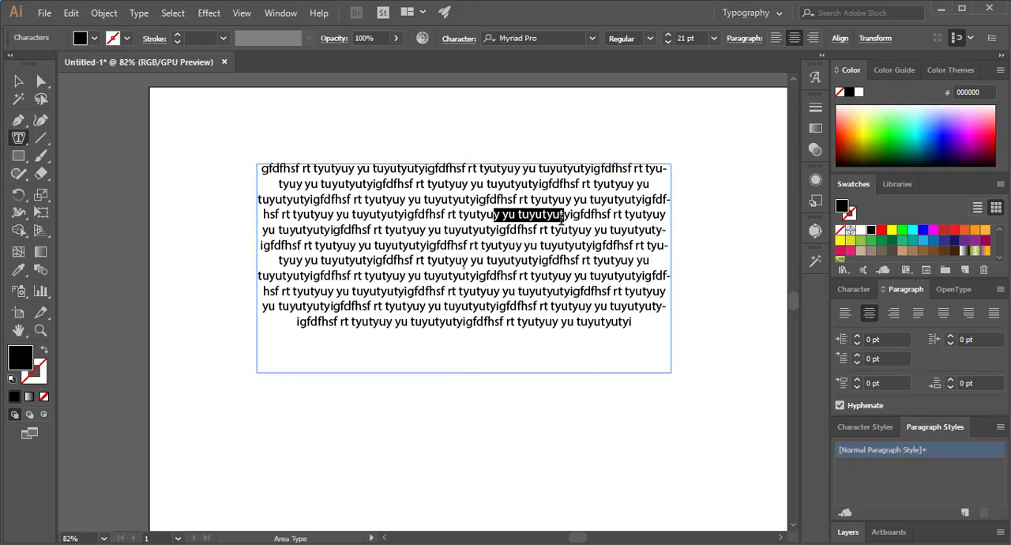
{"action": "key", "text": "BackSpace"}
{"action": "left_click_drag", "start_coordinate": [339, 244], "coordinate": [464, 276]}
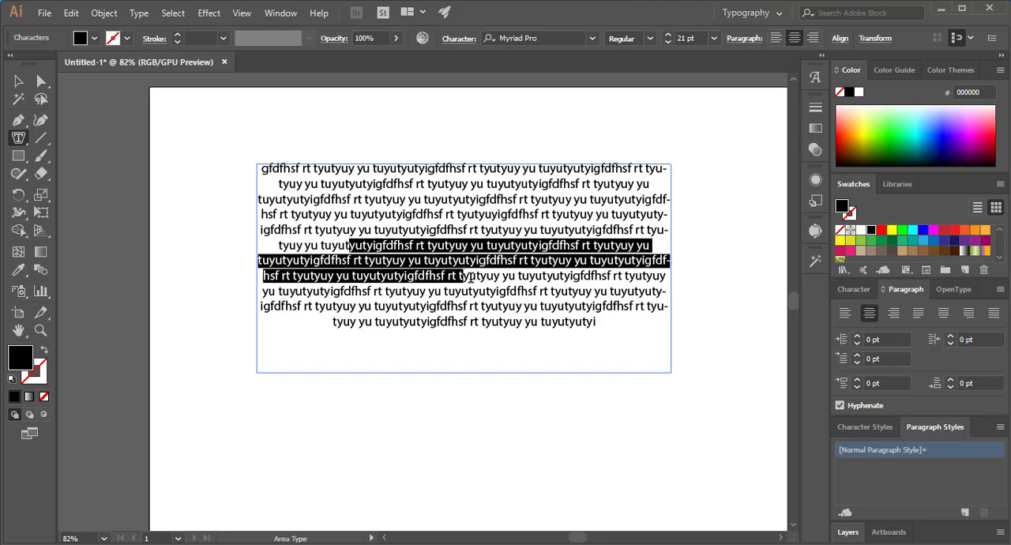
{"action": "key", "text": "BackSpace"}
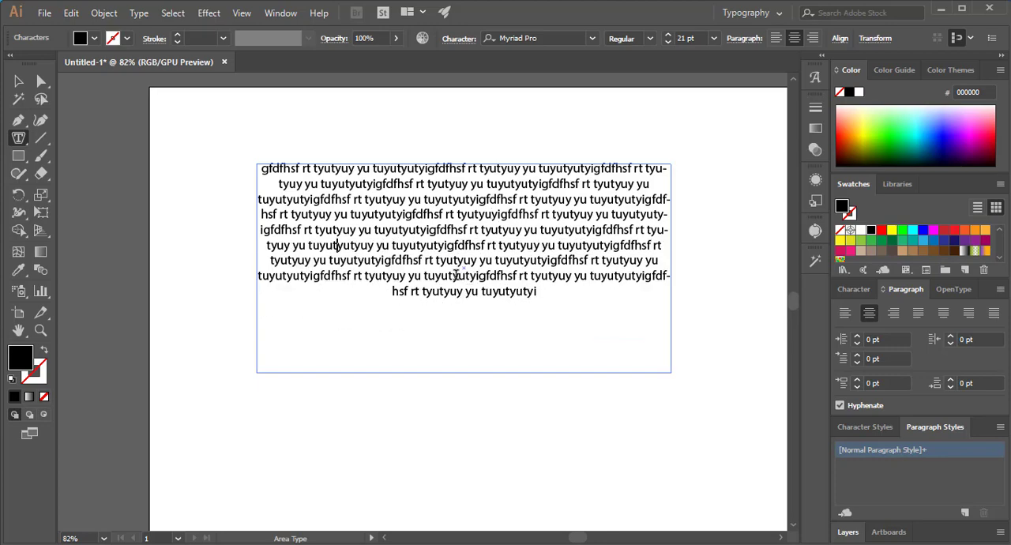
- Left-align the text in the frame and select the whole passage to check its edges
{"action": "left_click", "coordinate": [775, 38]}
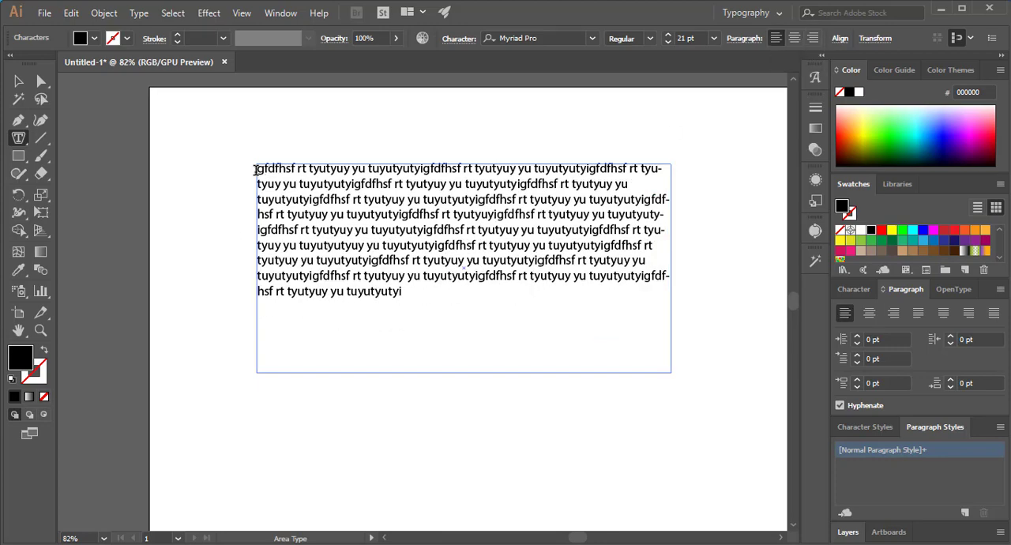
{"action": "left_click_drag", "start_coordinate": [256, 168], "coordinate": [497, 308]}
{"action": "left_click", "coordinate": [497, 308]}
{"action": "left_click_drag", "start_coordinate": [258, 168], "coordinate": [414, 314]}
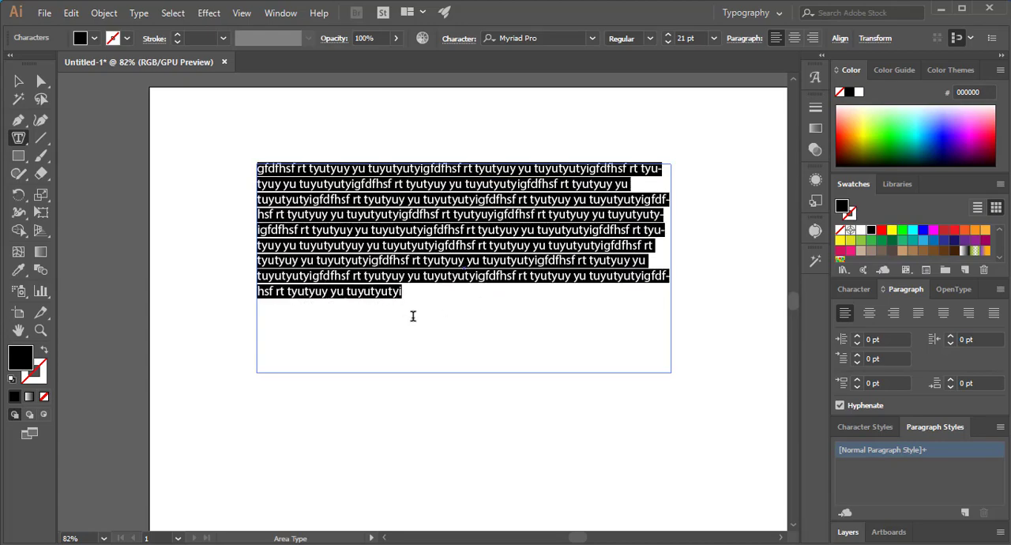
{"action": "left_click", "coordinate": [314, 229]}
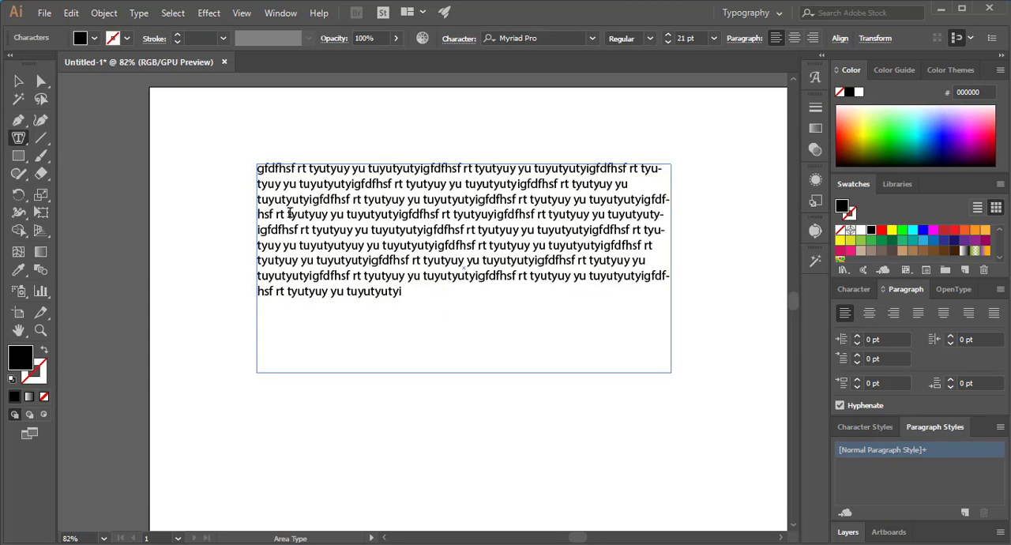
- Delete the end of the fourth line and split the text into three paragraphs, breaking it there and after "rt" in the sixth line
{"action": "left_click_drag", "start_coordinate": [479, 215], "coordinate": [700, 215]}
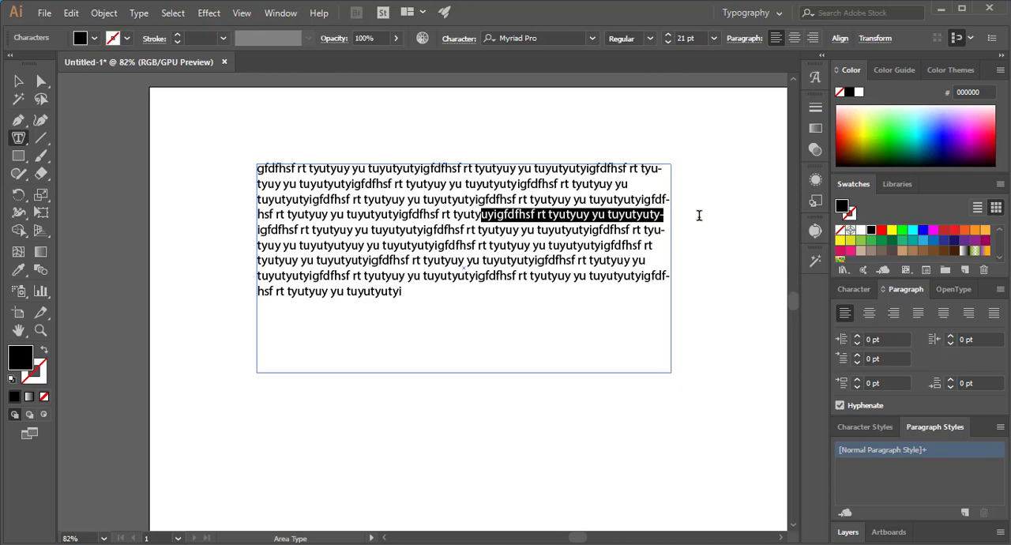
{"action": "key", "text": "BackSpace"}
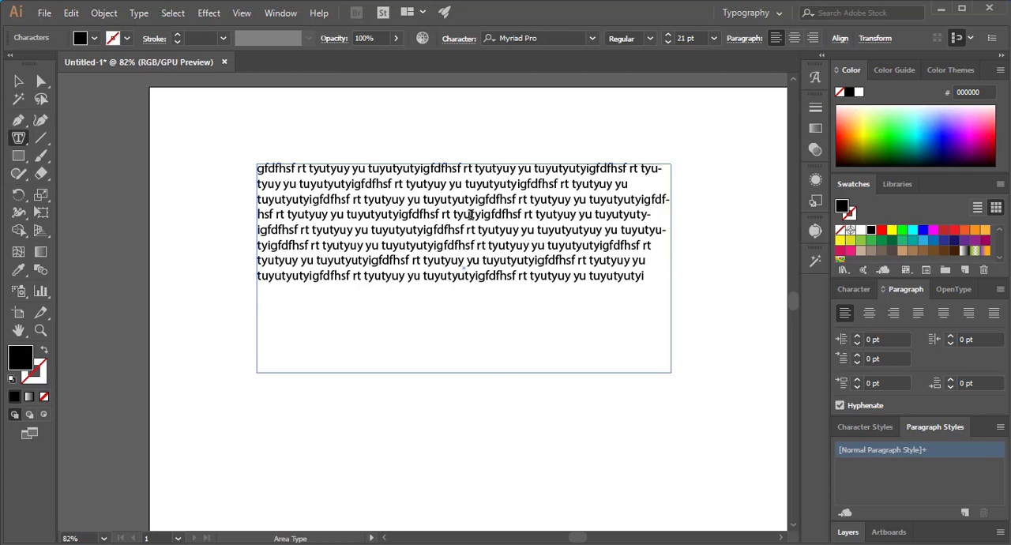
{"action": "key", "text": "Return"}
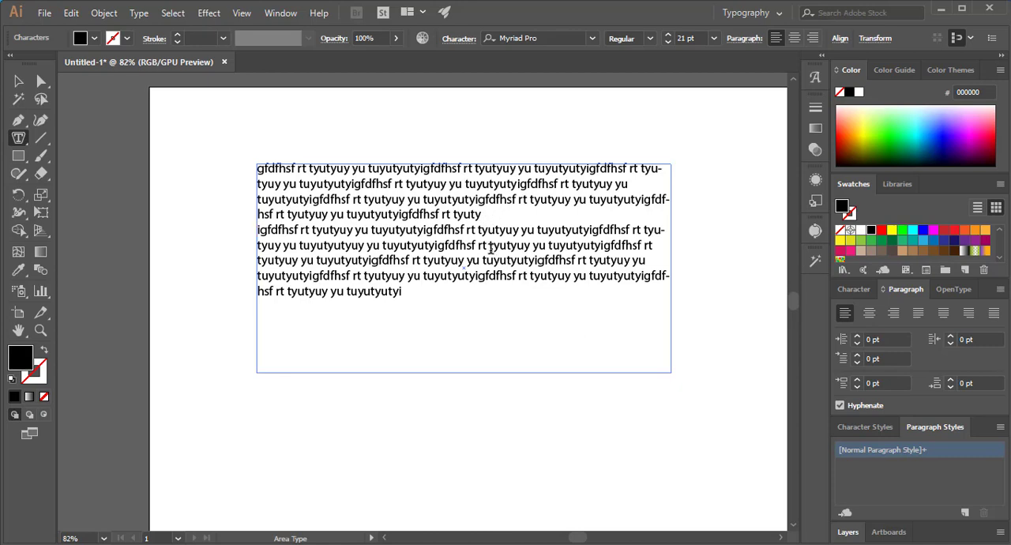
{"action": "left_click", "coordinate": [489, 245]}
{"action": "key", "text": "Return"}
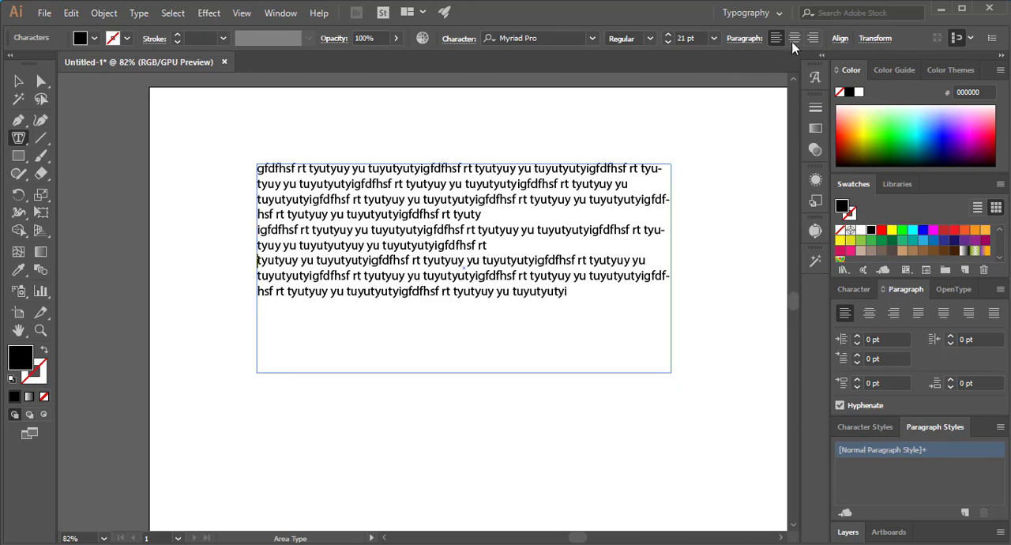
- Center-align the last paragraph and apply the same alignment to all three paragraphs
{"action": "left_click", "coordinate": [838, 39]}
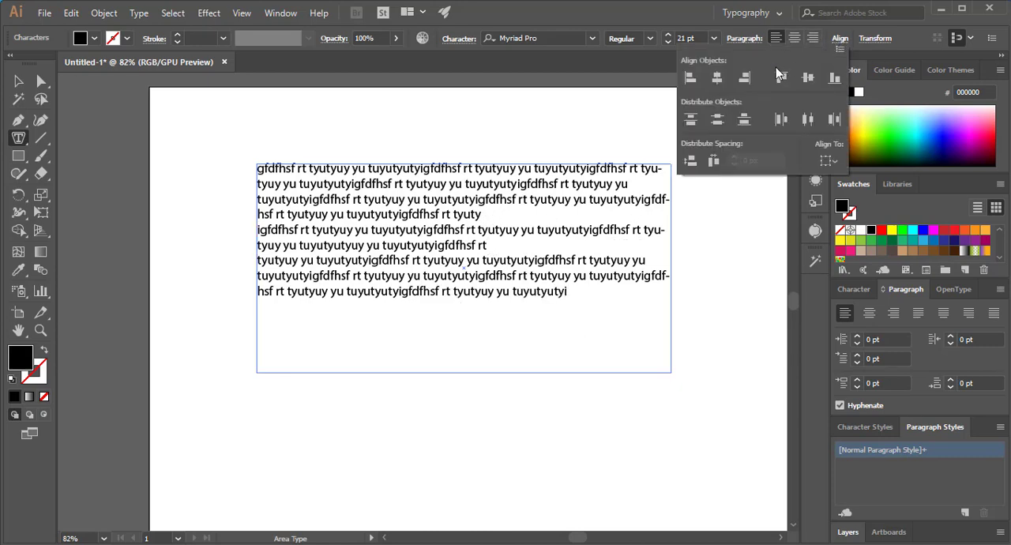
{"action": "left_click", "coordinate": [746, 39]}
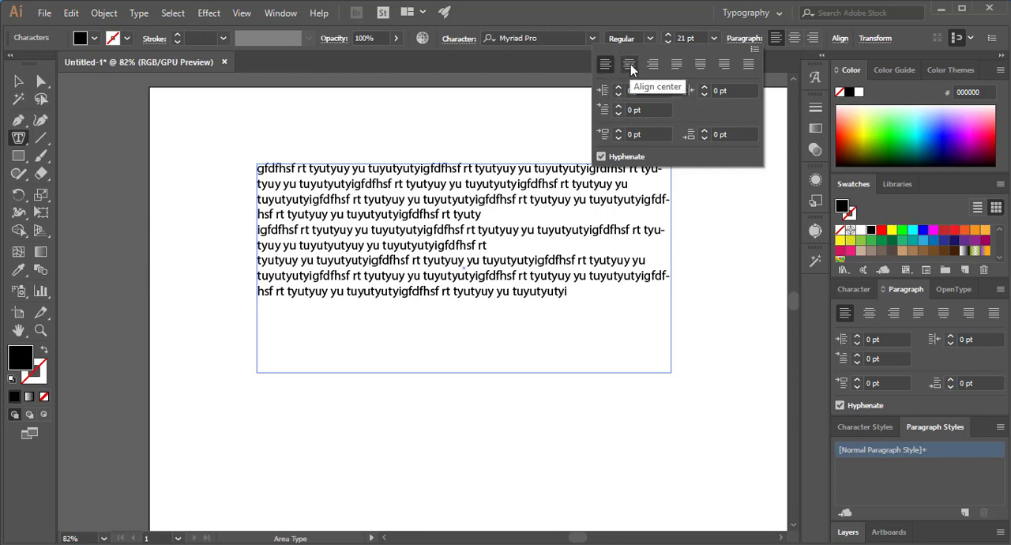
{"action": "left_click", "coordinate": [629, 66]}
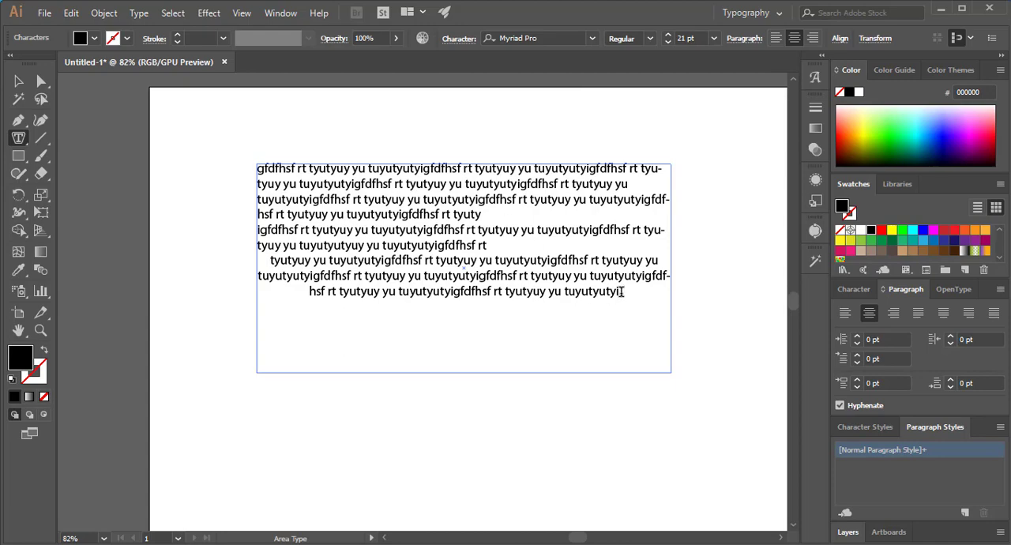
{"action": "left_click_drag", "start_coordinate": [622, 292], "coordinate": [613, 94]}
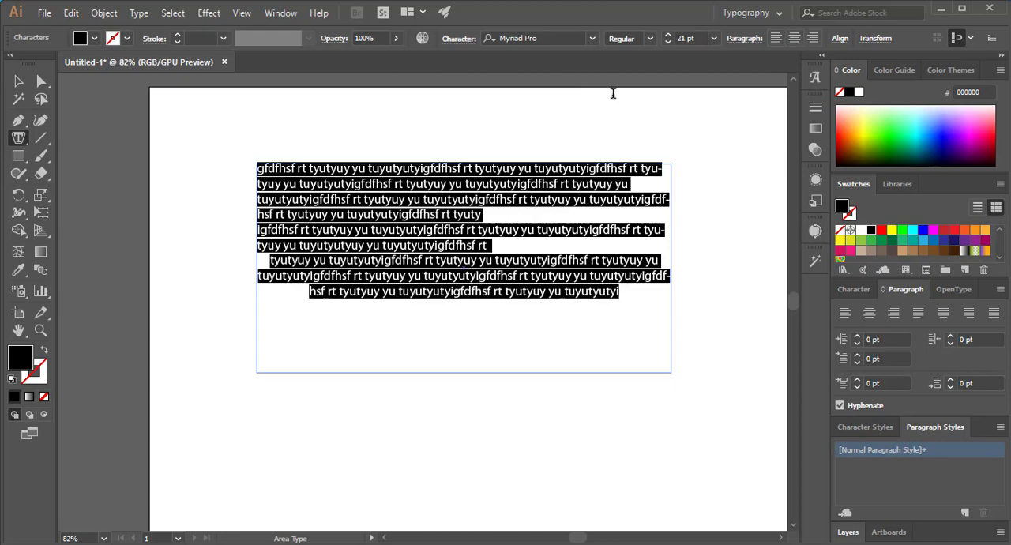
{"action": "left_click", "coordinate": [794, 39]}
{"action": "left_click", "coordinate": [386, 231]}
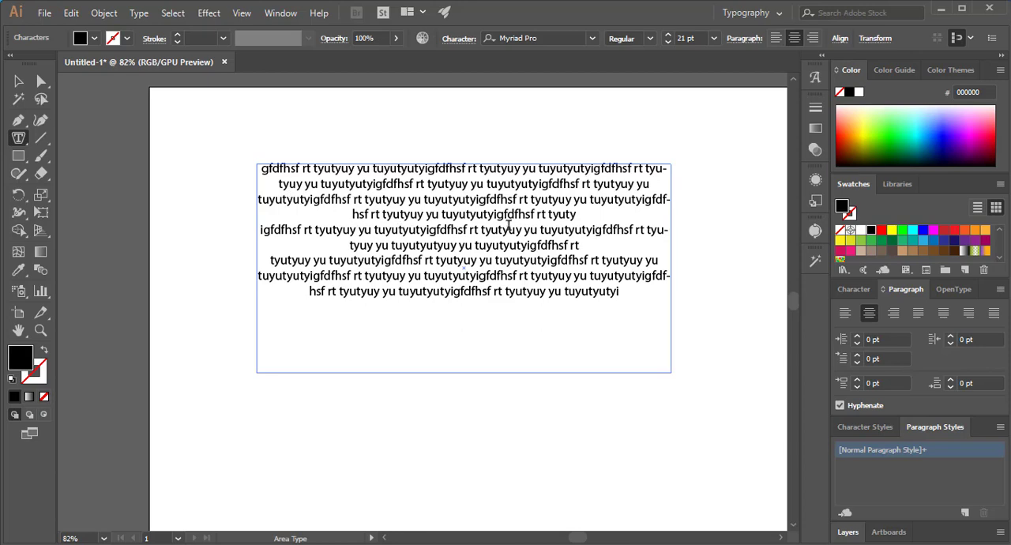
- Right-align all three paragraphs in the text frame
{"action": "left_click_drag", "start_coordinate": [636, 306], "coordinate": [636, 306]}
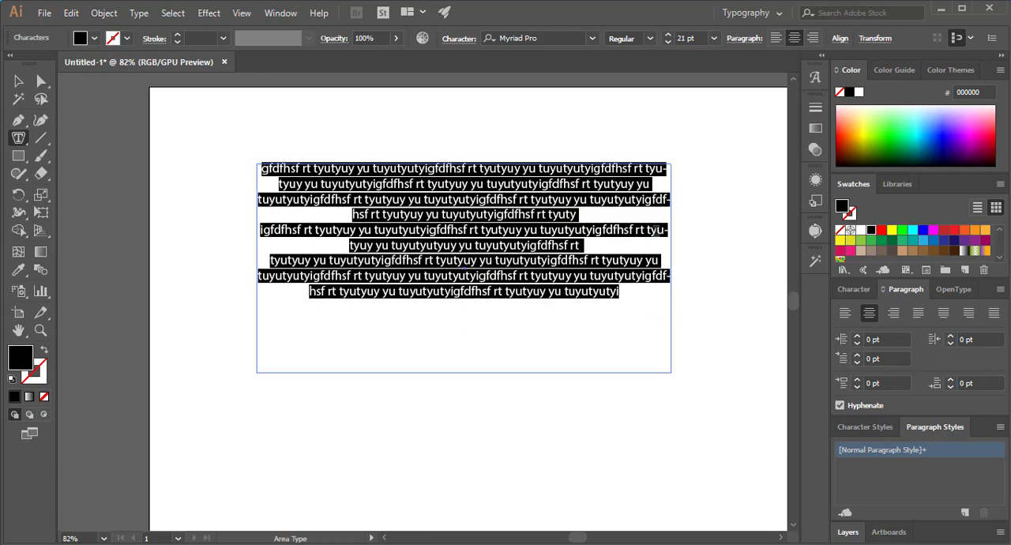
{"action": "left_click", "coordinate": [813, 39]}
{"action": "left_click", "coordinate": [661, 229]}
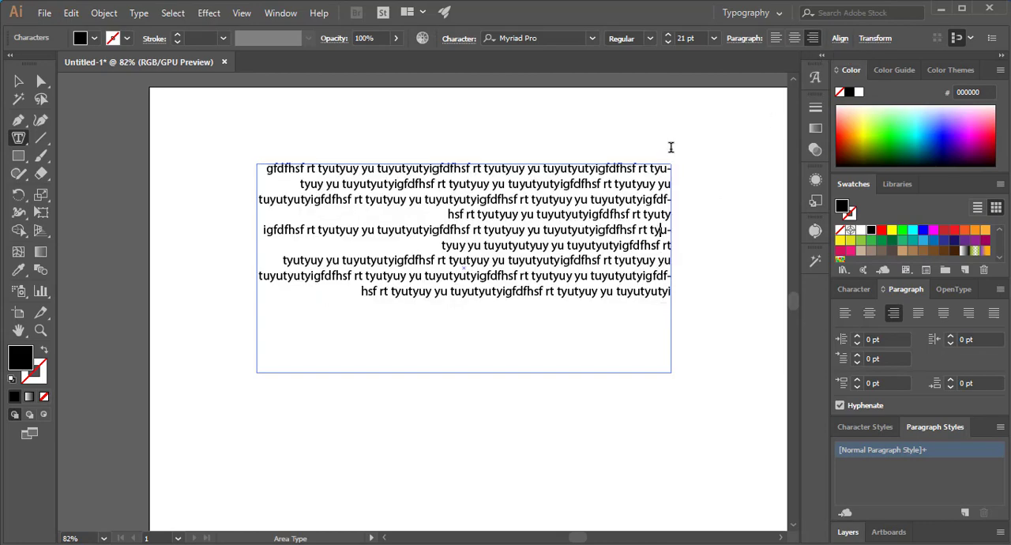
- Justify the second paragraph with its last line aligned left and apply the same justification to all the text
{"action": "left_click", "coordinate": [746, 38]}
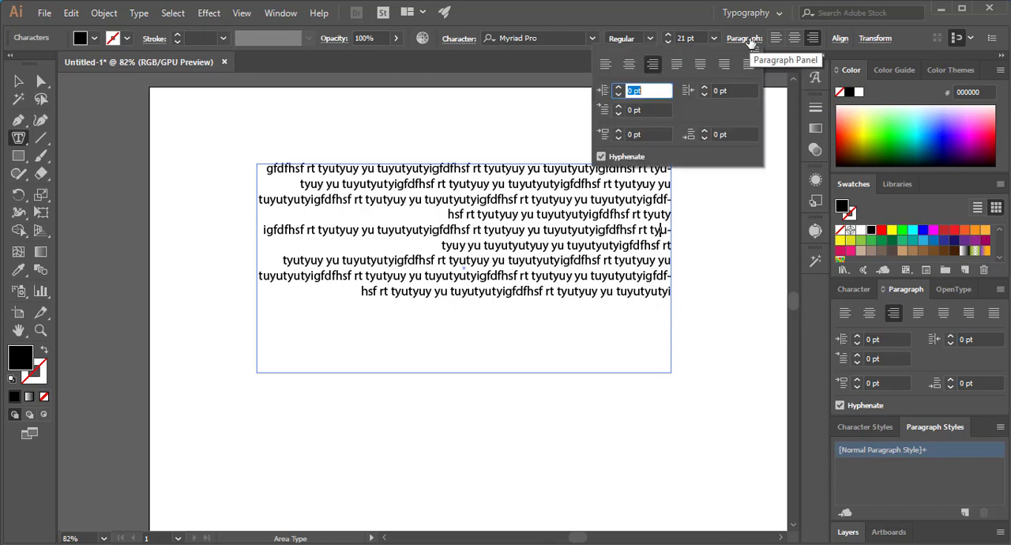
{"action": "left_click", "coordinate": [677, 67]}
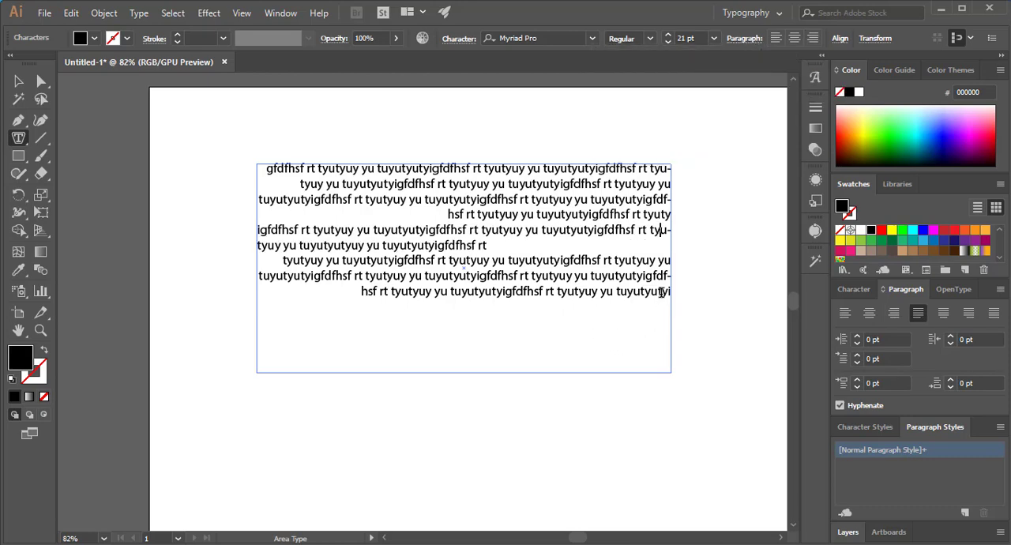
{"action": "left_click_drag", "start_coordinate": [670, 292], "coordinate": [243, 142]}
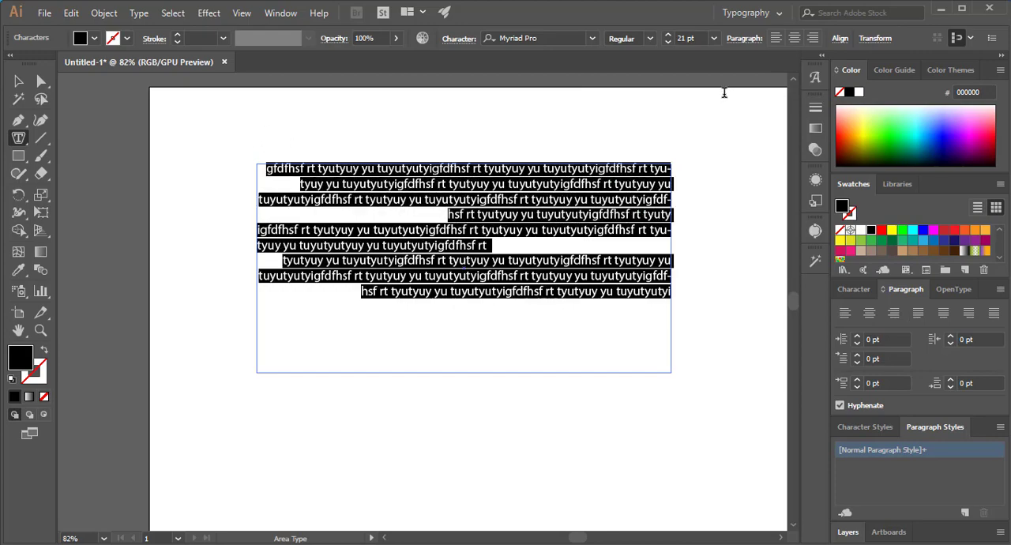
{"action": "left_click", "coordinate": [748, 40]}
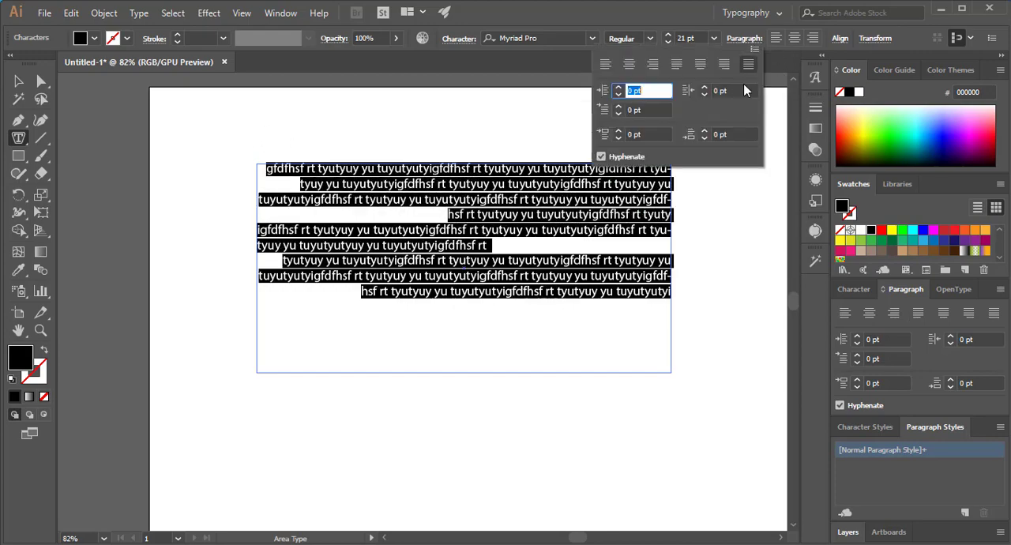
{"action": "left_click", "coordinate": [677, 66]}
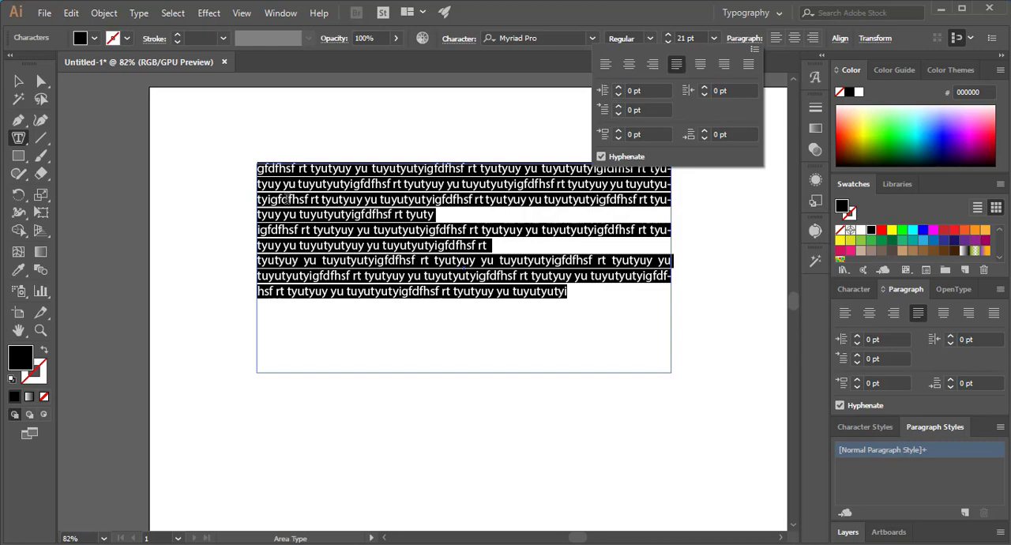
{"action": "left_click", "coordinate": [439, 214]}
{"action": "left_click", "coordinate": [436, 214]}
{"action": "mouse_move", "coordinate": [442, 214]}
{"action": "left_mouse_down"}
{"action": "mouse_move", "coordinate": [404, 215]}
{"action": "mouse_move", "coordinate": [428, 215]}
{"action": "left_mouse_up"}
{"action": "left_click_drag", "start_coordinate": [258, 214], "coordinate": [456, 223]}
{"action": "left_click", "coordinate": [452, 221]}
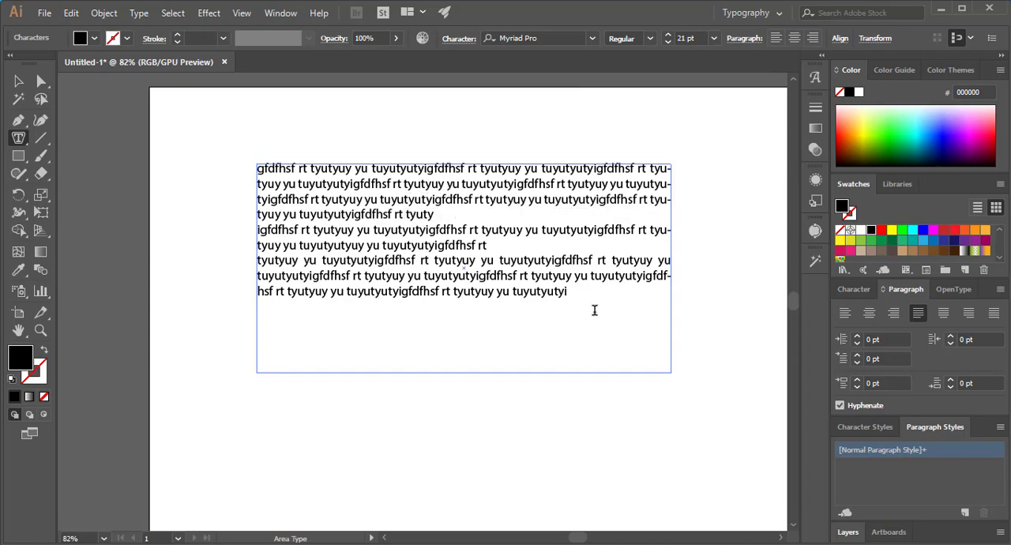
- Try justifying all the text with the last line centered and aligned right, ending with all lines fully justified
{"action": "left_click_drag", "start_coordinate": [594, 310], "coordinate": [246, 148]}
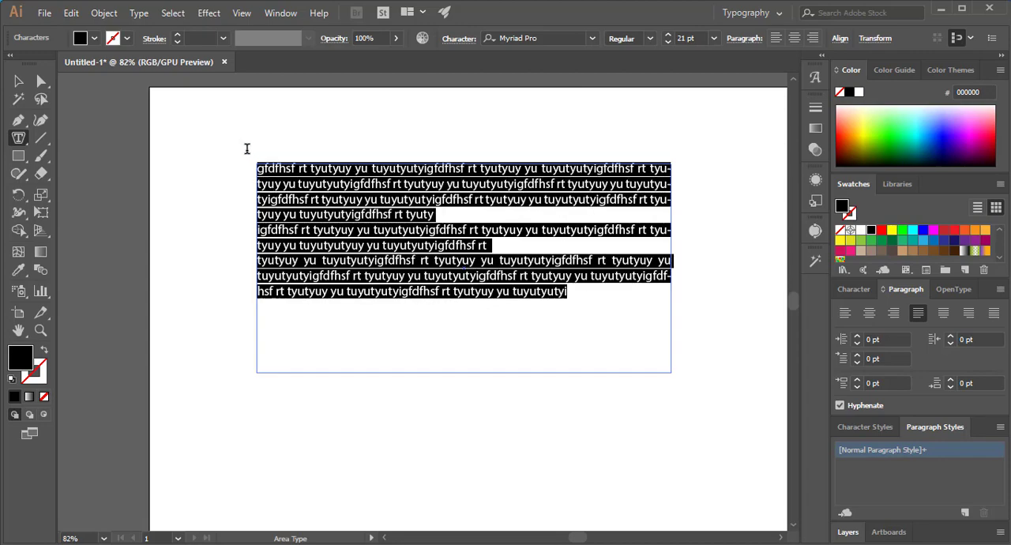
{"action": "left_click", "coordinate": [748, 39]}
{"action": "left_click", "coordinate": [701, 65]}
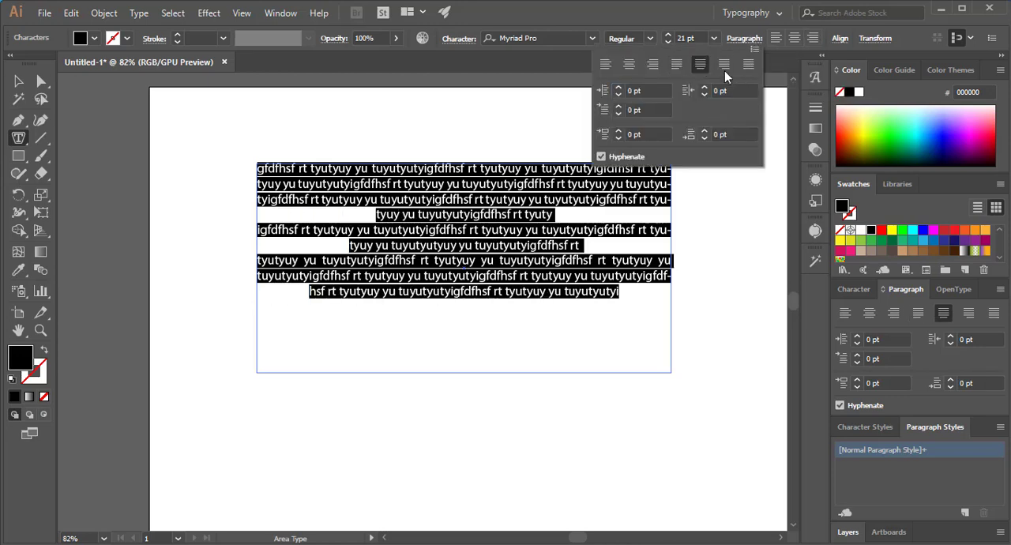
{"action": "left_click", "coordinate": [724, 65]}
{"action": "left_click", "coordinate": [748, 64]}
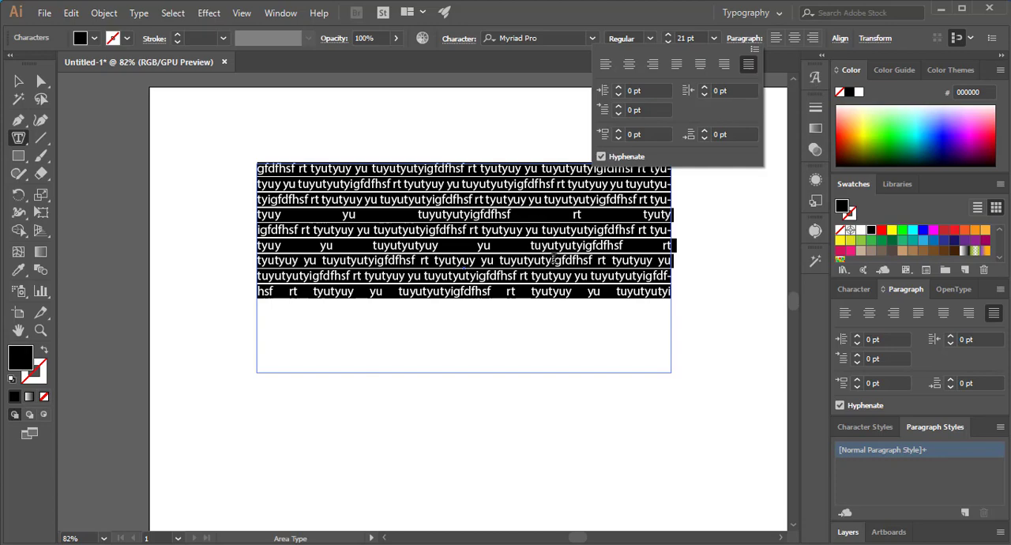
- Examine the word spacing in the stretched last lines of the fully justified paragraphs
{"action": "left_click", "coordinate": [512, 214]}
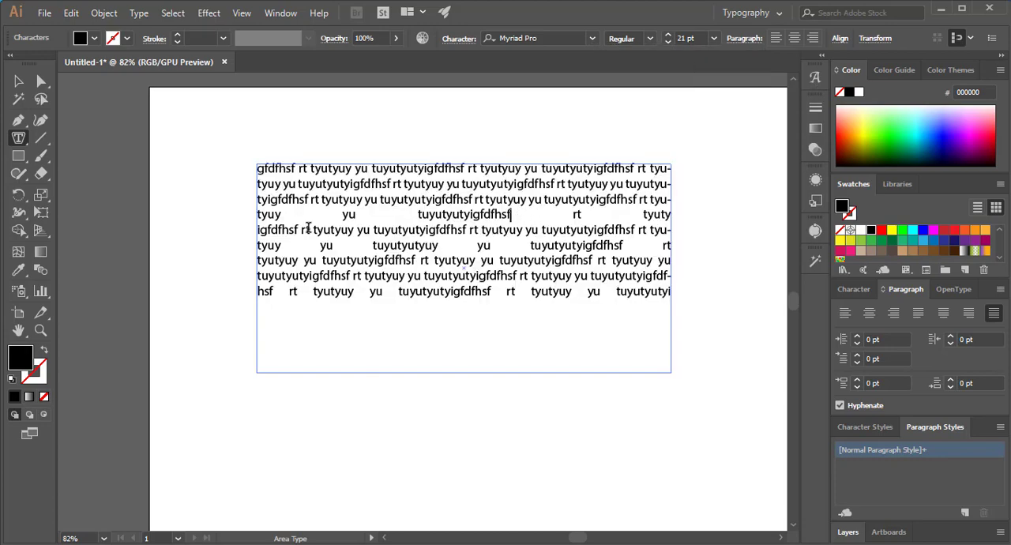
{"action": "left_click_drag", "start_coordinate": [307, 215], "coordinate": [339, 214]}
{"action": "left_click", "coordinate": [369, 197]}
{"action": "left_click", "coordinate": [373, 217]}
{"action": "left_click_drag", "start_coordinate": [303, 186], "coordinate": [688, 301]}
{"action": "left_click", "coordinate": [668, 304]}
{"action": "left_click_drag", "start_coordinate": [669, 292], "coordinate": [244, 172]}
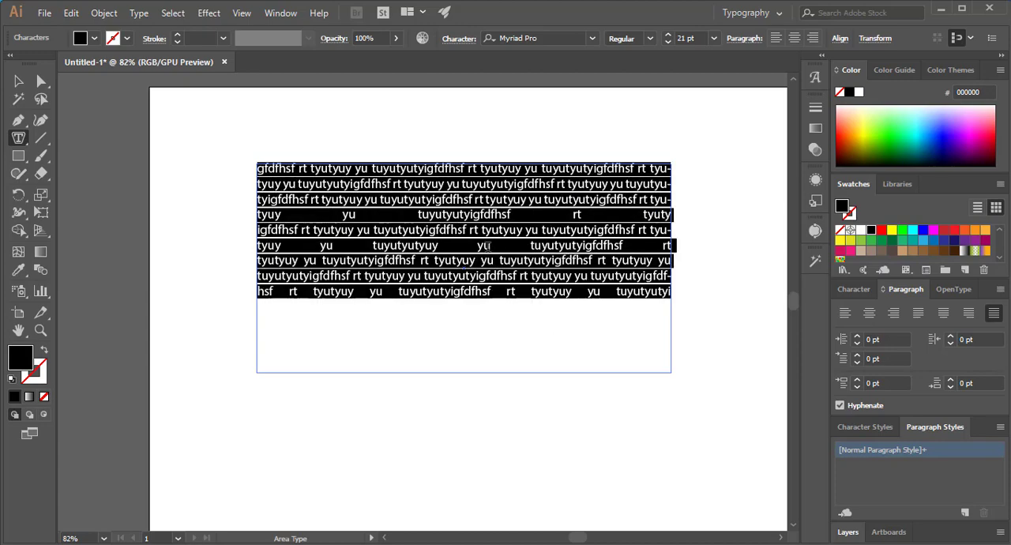
{"action": "left_click", "coordinate": [550, 288]}
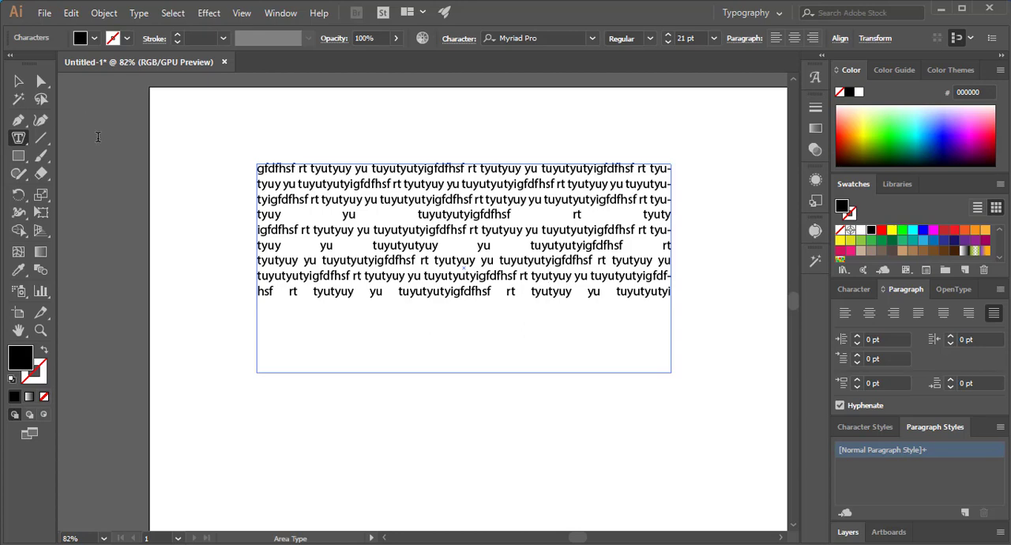
- Select the area type frame as an object and delete it from the artboard
{"action": "left_click", "coordinate": [18, 81]}
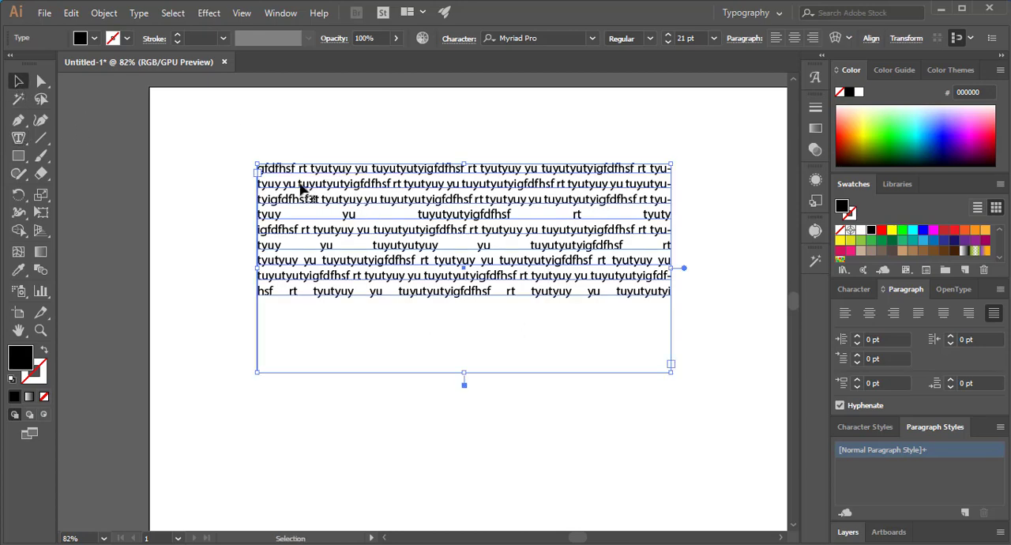
{"action": "left_click", "coordinate": [18, 140]}
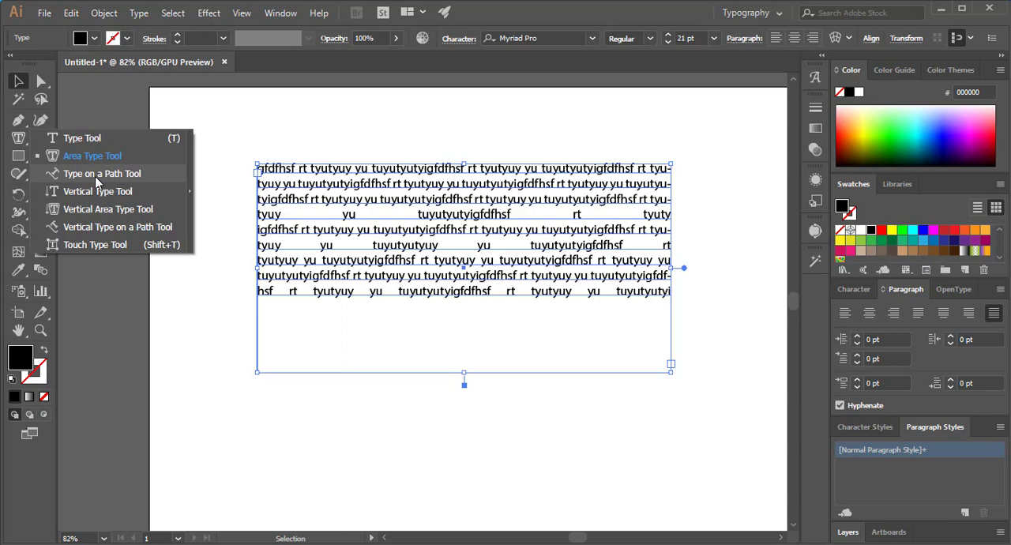
{"action": "left_click", "coordinate": [20, 82]}
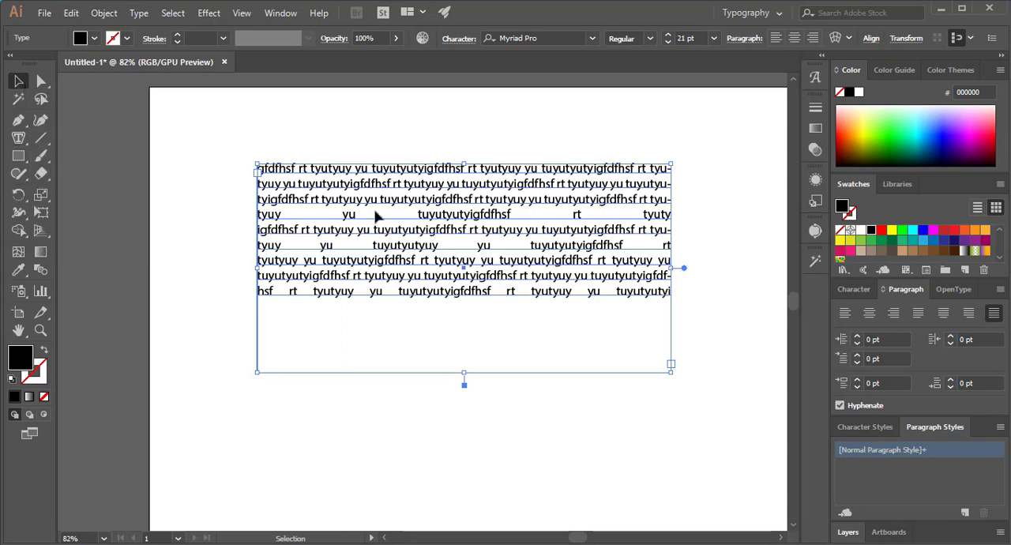
{"action": "key", "text": "Delete"}
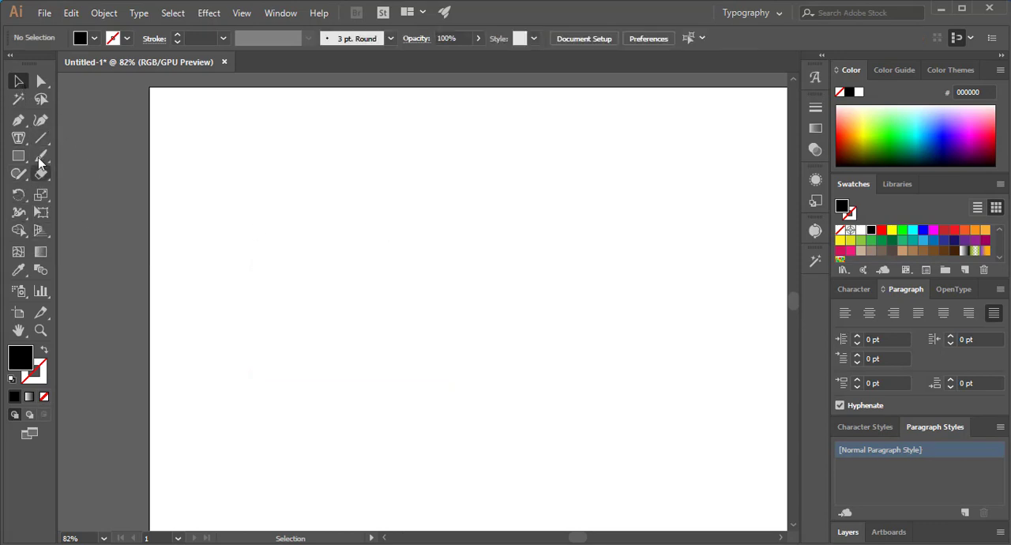
- Set up the Pen tool with no fill and a black stroke
{"action": "left_click", "coordinate": [19, 123]}
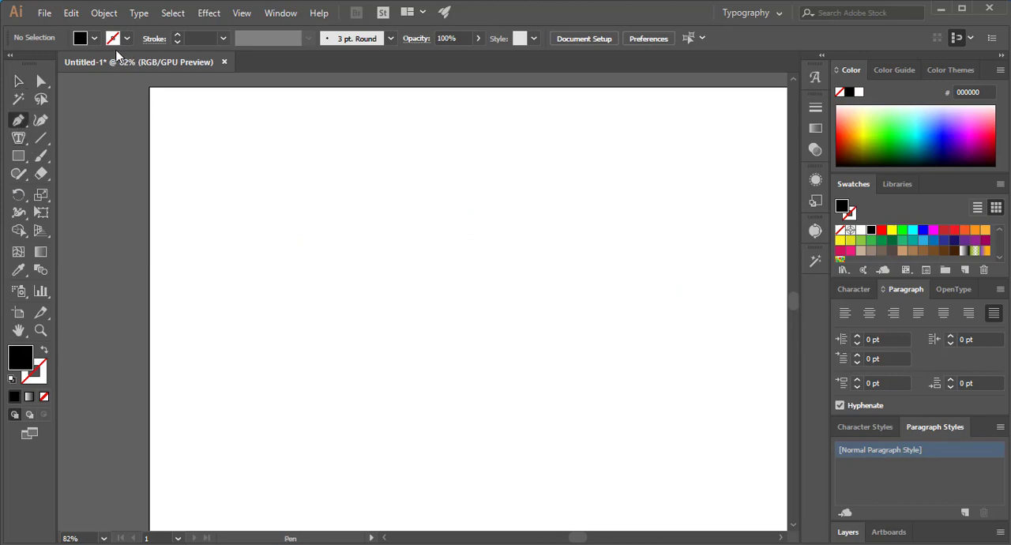
{"action": "left_click", "coordinate": [95, 38]}
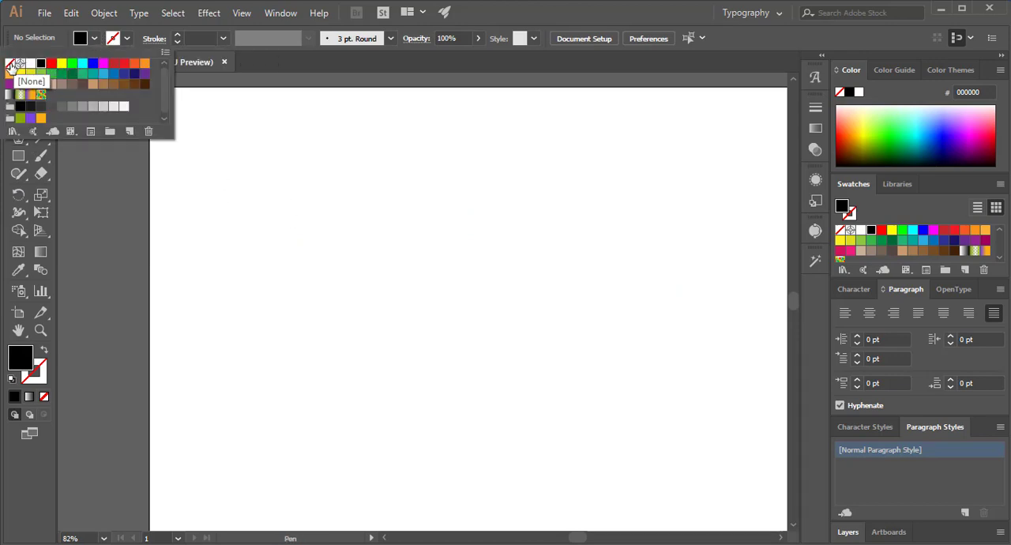
{"action": "left_click", "coordinate": [10, 65]}
{"action": "left_click", "coordinate": [124, 37]}
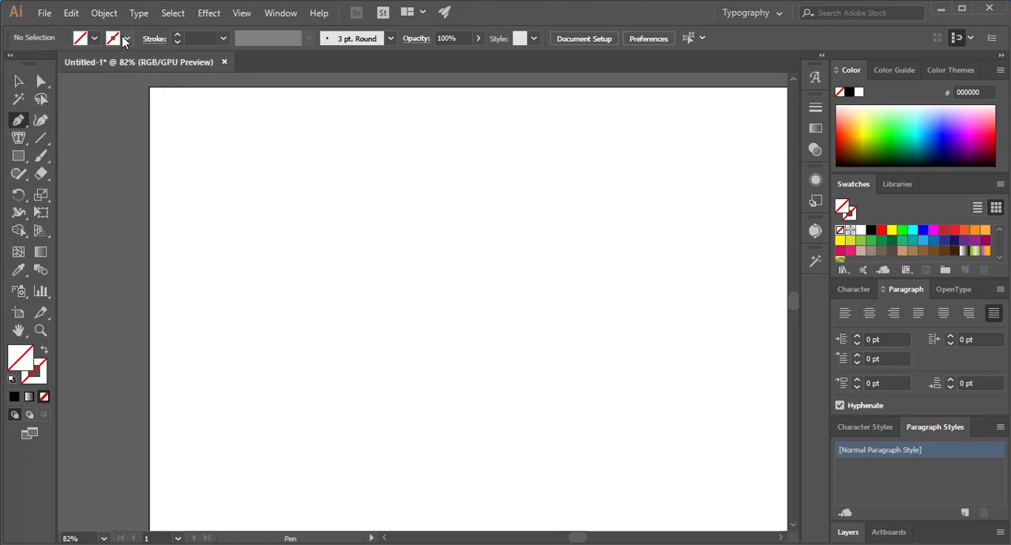
{"action": "left_click", "coordinate": [124, 38]}
{"action": "left_click", "coordinate": [41, 63]}
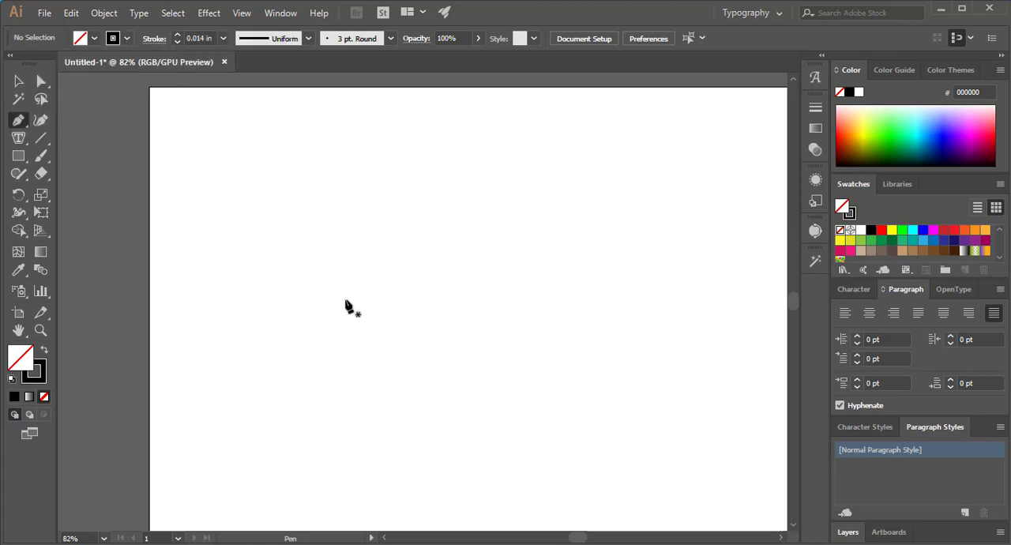
- Draw an open wavy path with three anchor points across the upper half of the artboard and finish it
{"action": "left_click", "coordinate": [195, 310]}
{"action": "left_click_drag", "start_coordinate": [413, 260], "coordinate": [512, 292]}
{"action": "left_click_drag", "start_coordinate": [700, 244], "coordinate": [738, 215]}
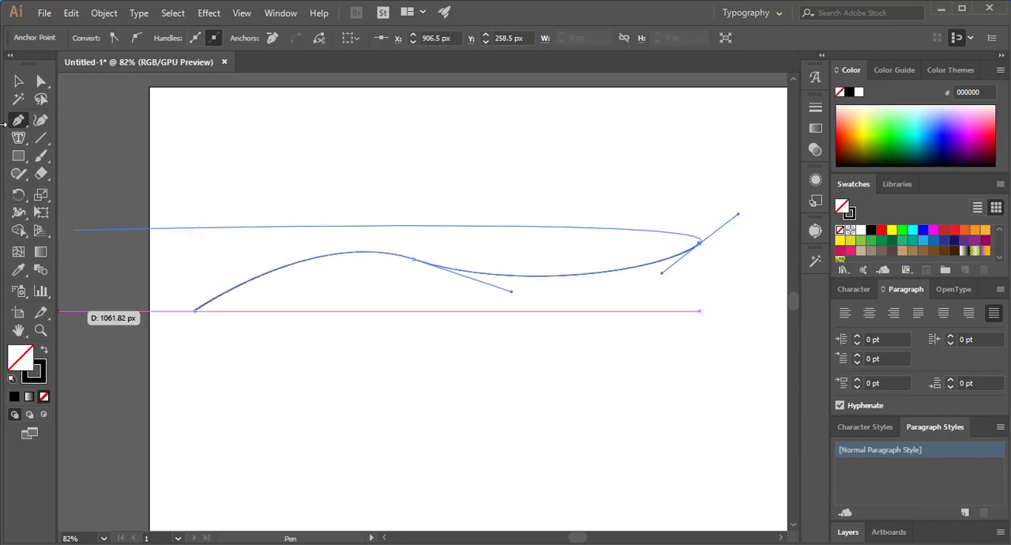
{"action": "left_click", "coordinate": [18, 81]}
{"action": "left_click", "coordinate": [284, 177]}
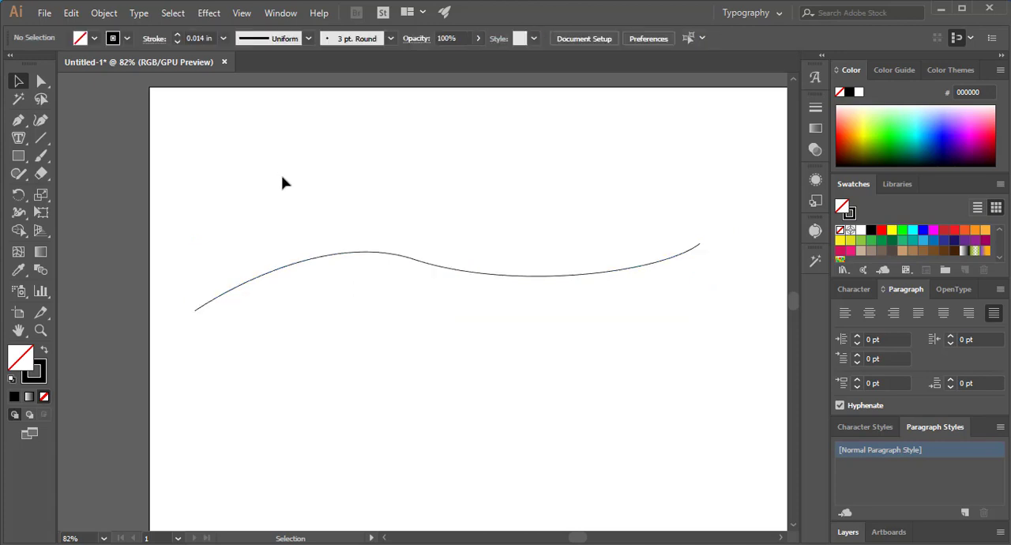
- Try placing placeholder text on the curve with Type on a Path, starting partway along it, and undo it
{"action": "left_click", "coordinate": [308, 261]}
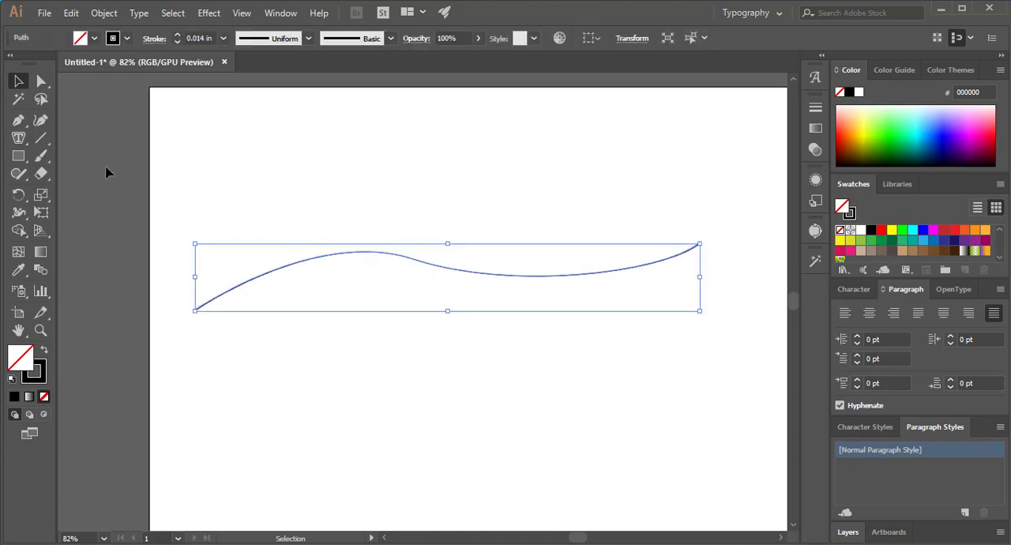
{"action": "left_click", "coordinate": [18, 137]}
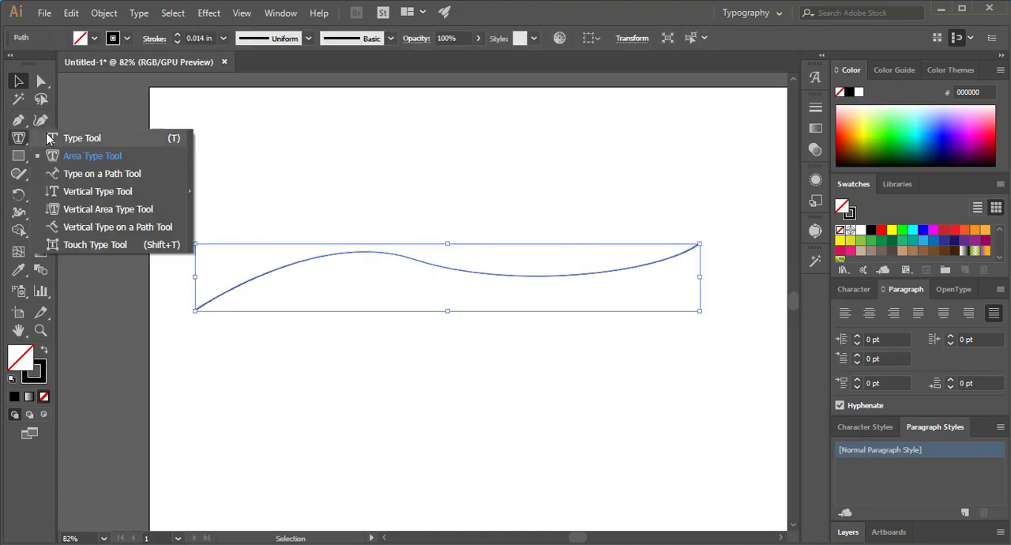
{"action": "left_click", "coordinate": [119, 177]}
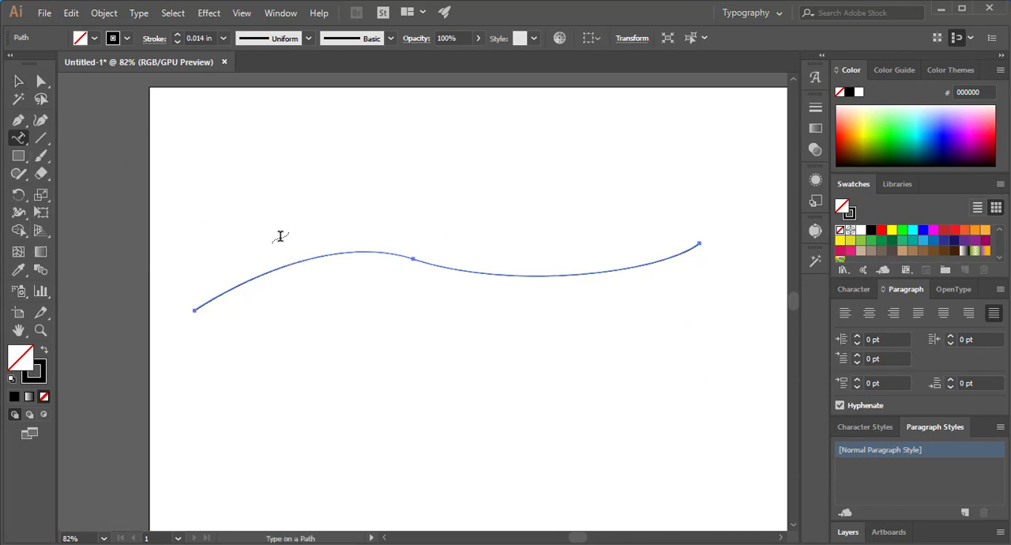
{"action": "left_click", "coordinate": [291, 263]}
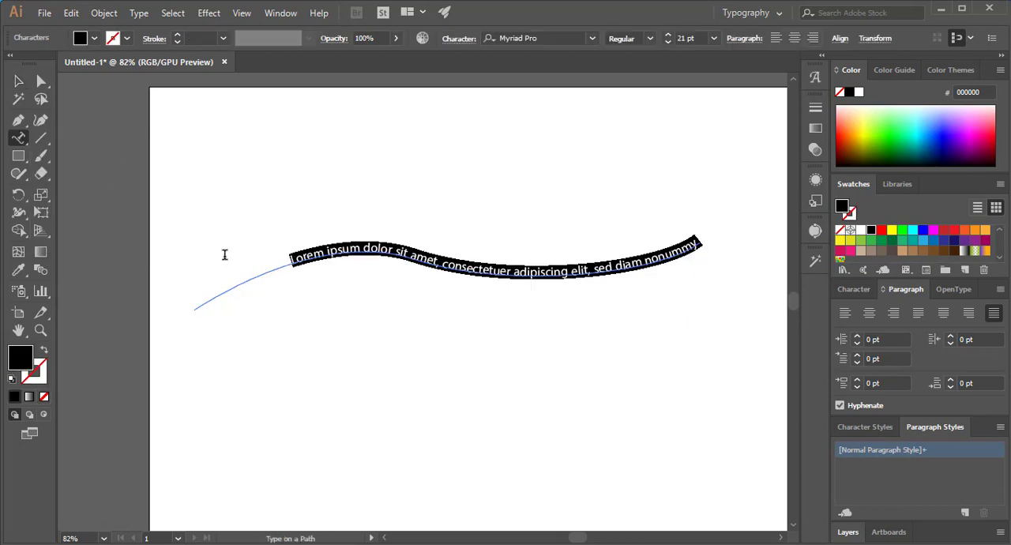
{"action": "left_click_drag", "start_coordinate": [290, 260], "coordinate": [722, 264]}
{"action": "key", "text": "ctrl+z"}
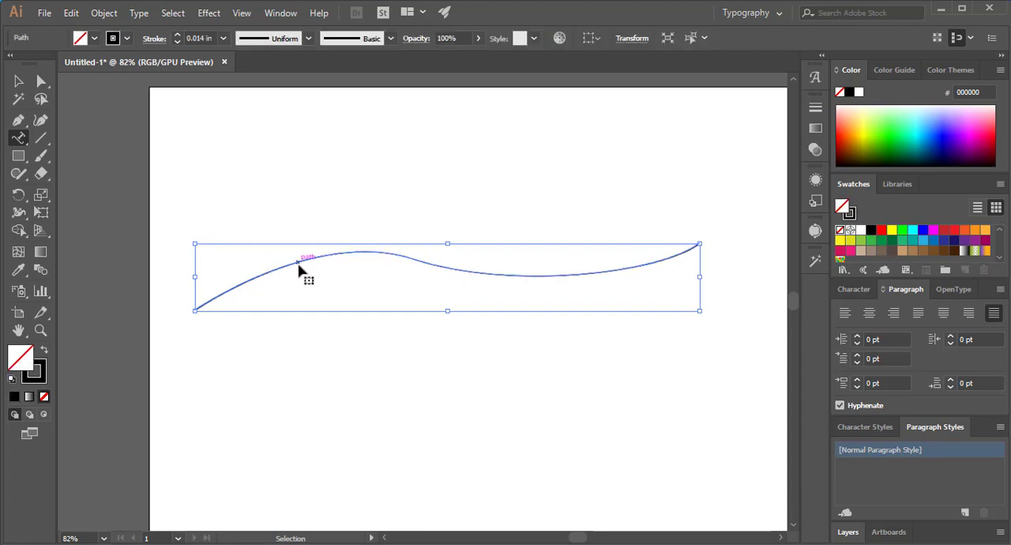
- Place type on a path along the whole curve from its left end and select the result as an object
{"action": "left_click", "coordinate": [199, 304]}
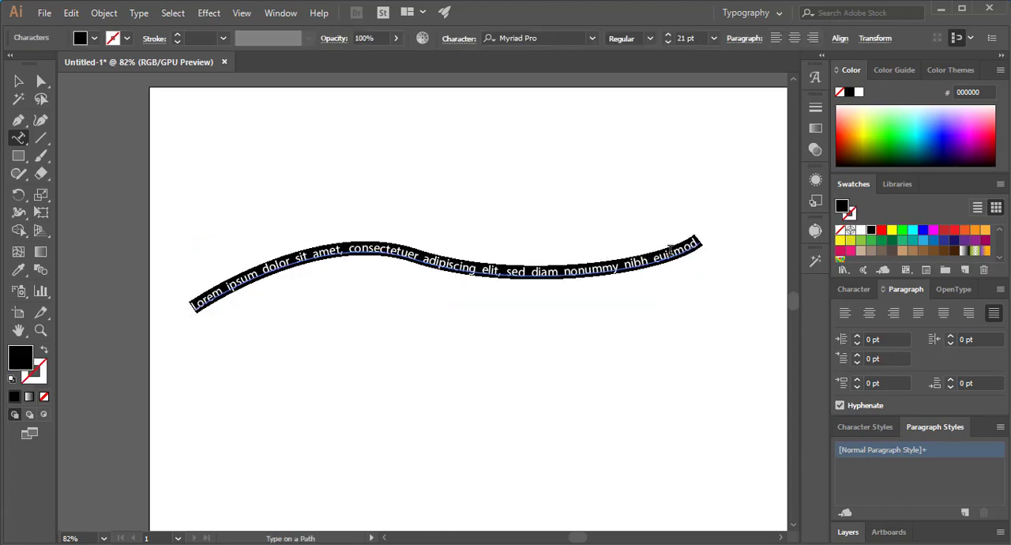
{"action": "left_click_drag", "start_coordinate": [539, 273], "coordinate": [297, 267]}
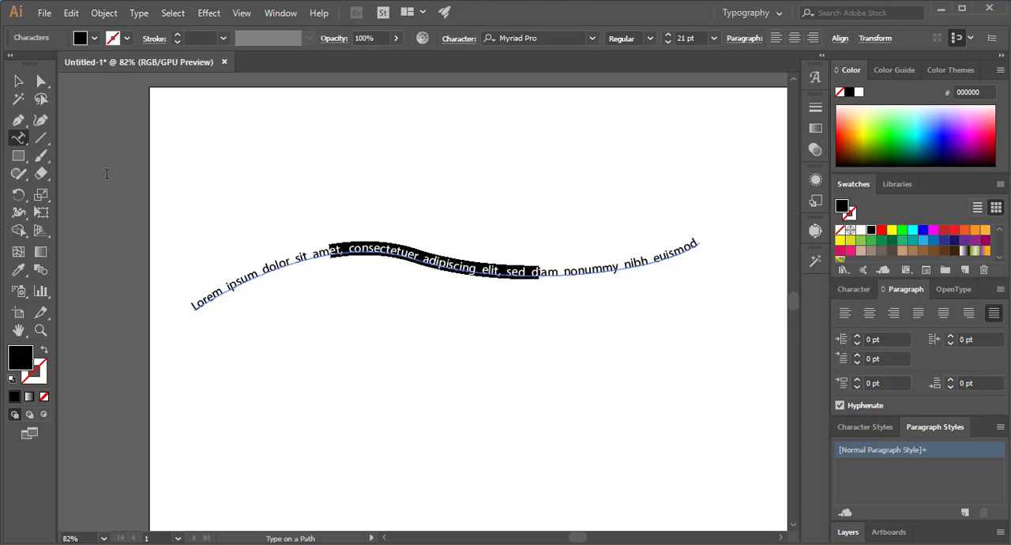
{"action": "left_click", "coordinate": [18, 81]}
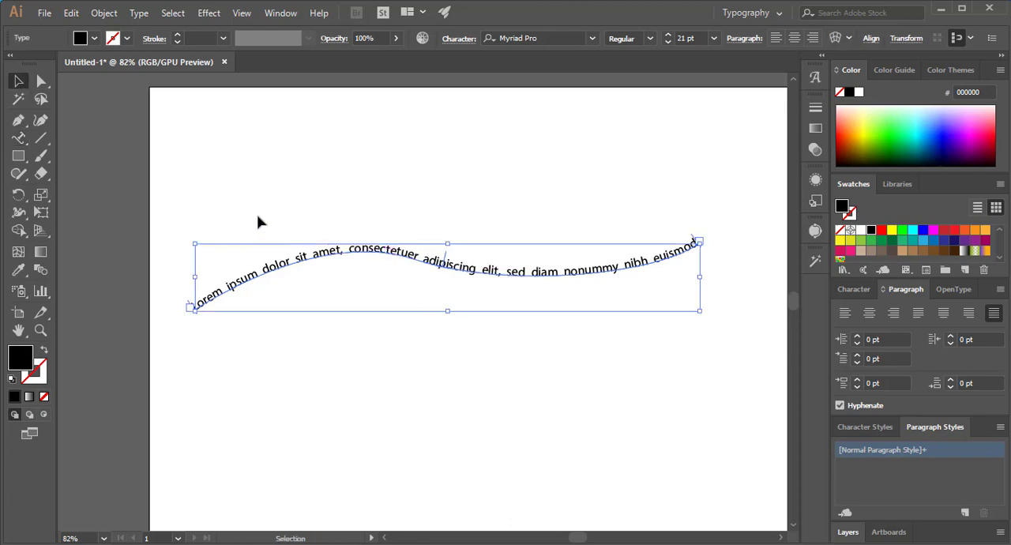
- Delete the text on the curve from the artboard
{"action": "left_click", "coordinate": [16, 140]}
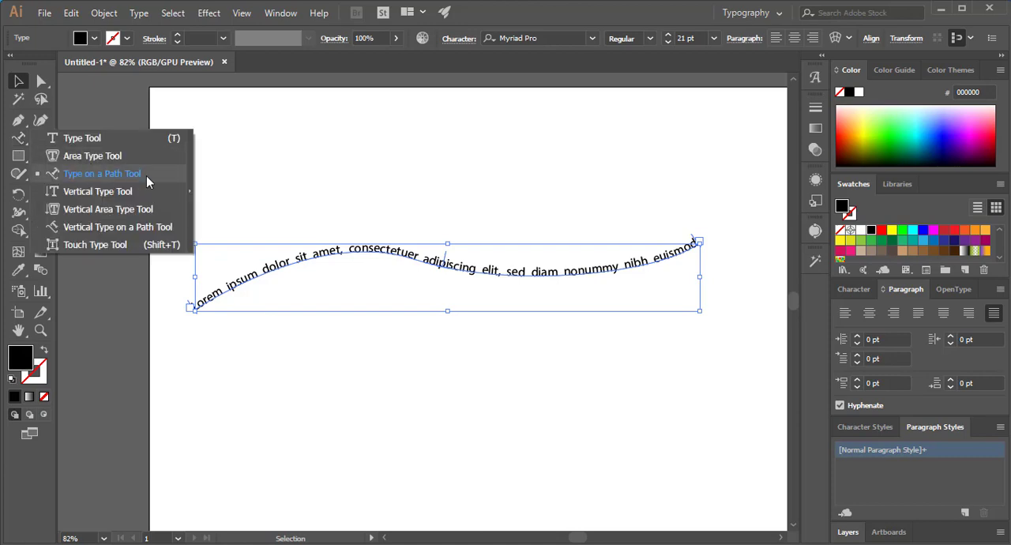
{"action": "left_click", "coordinate": [18, 82]}
{"action": "key", "text": "Delete"}
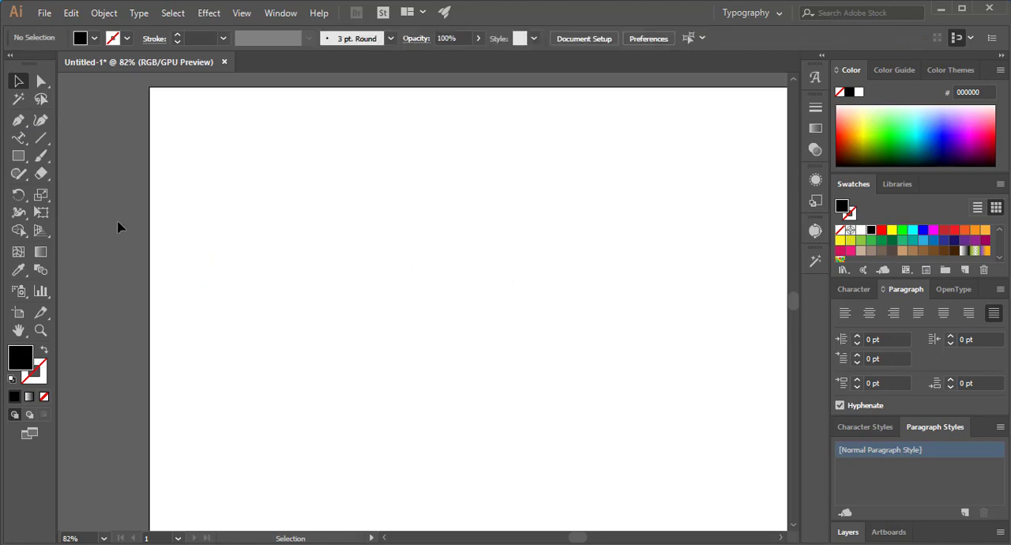
- Create vertical point text reading "abcdefg" in the lower-left part of the artboard and select all its letters
{"action": "left_click", "coordinate": [17, 141]}
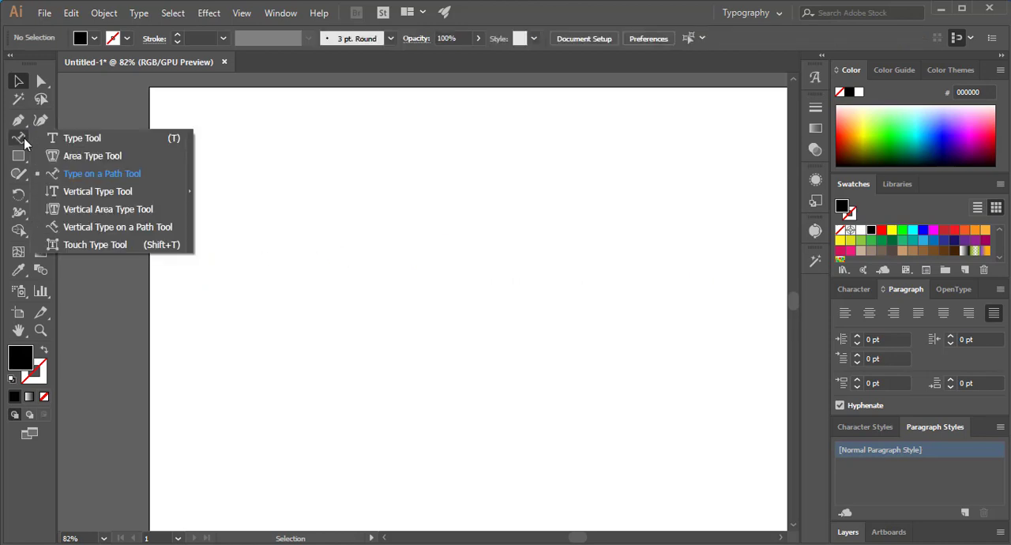
{"action": "left_click", "coordinate": [96, 193]}
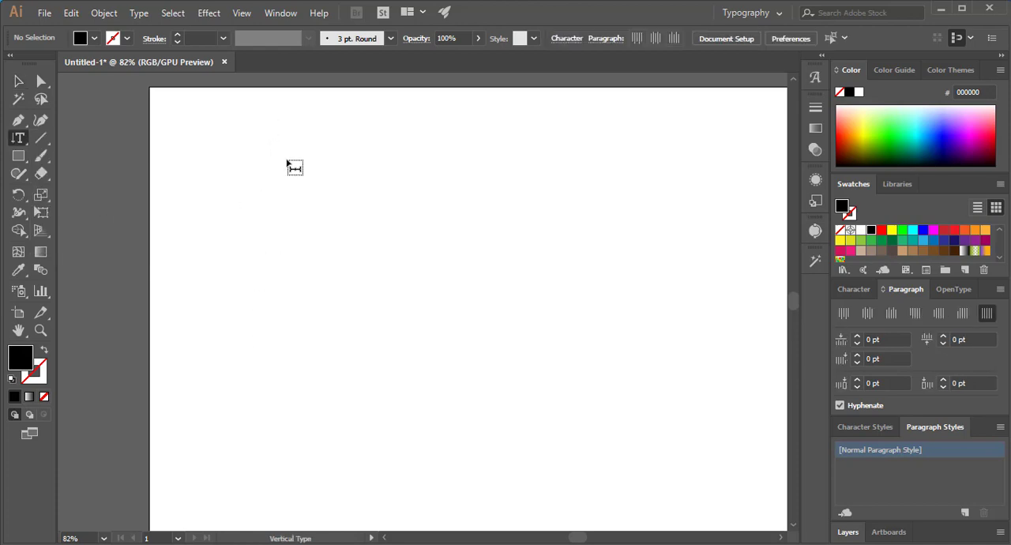
{"action": "left_click", "coordinate": [271, 361]}
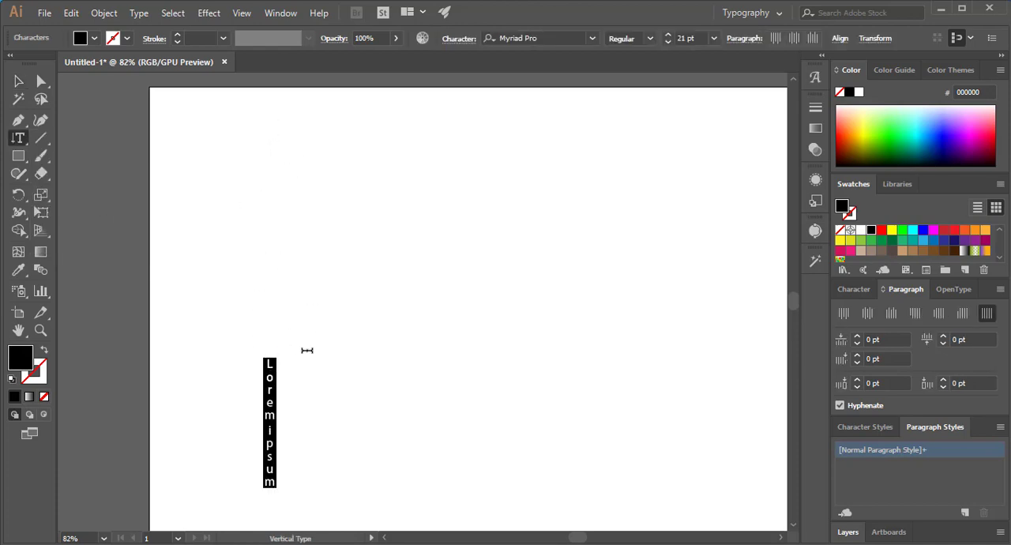
{"action": "type", "text": "abcdefg"}
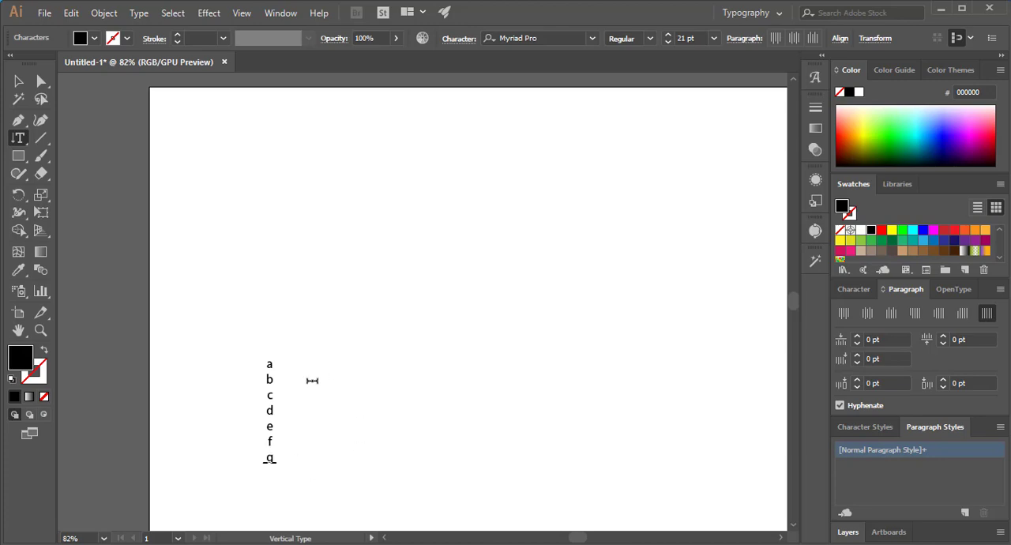
{"action": "left_click_drag", "start_coordinate": [266, 358], "coordinate": [269, 476]}
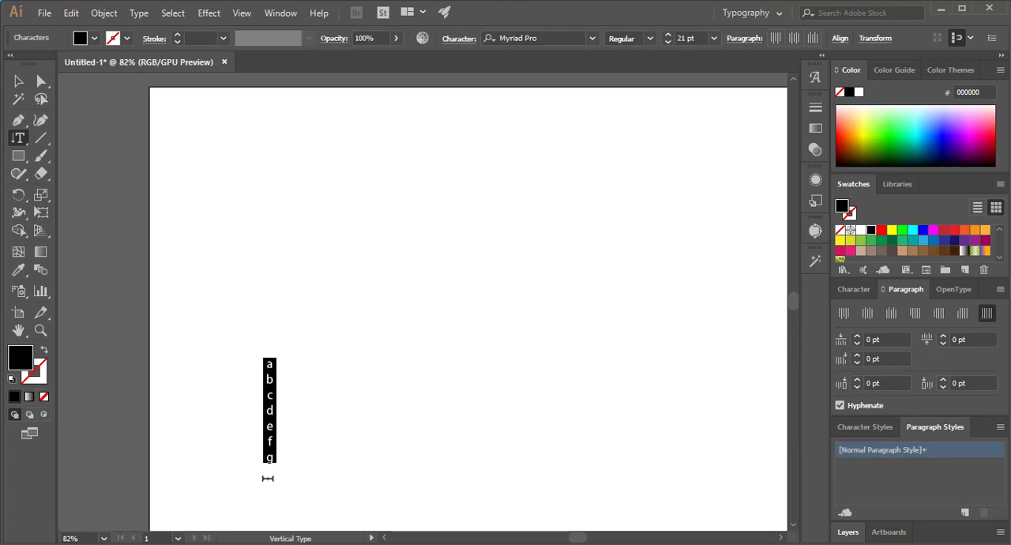
- Move the vertical text object to the artboard's upper-left corner
{"action": "left_click", "coordinate": [19, 139]}
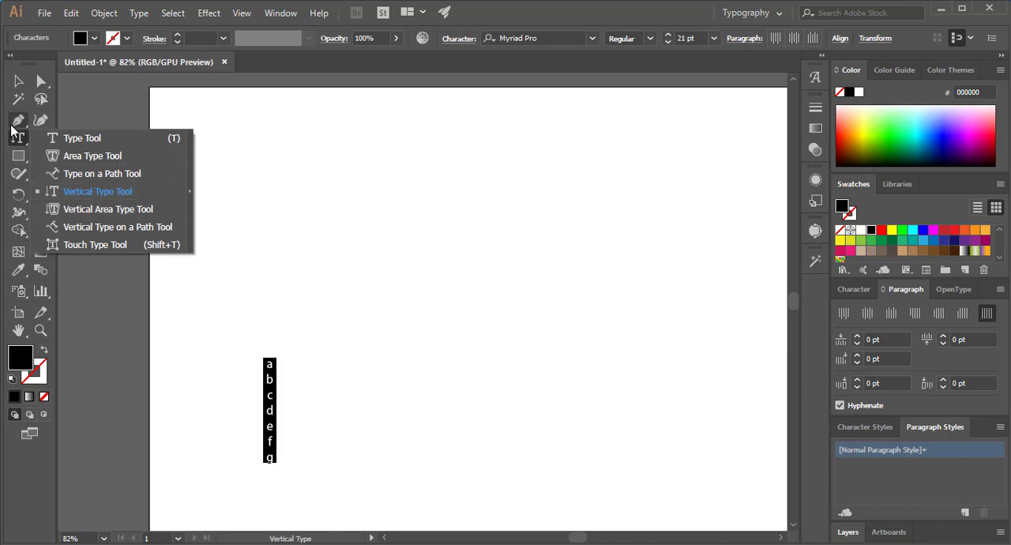
{"action": "left_click", "coordinate": [18, 80]}
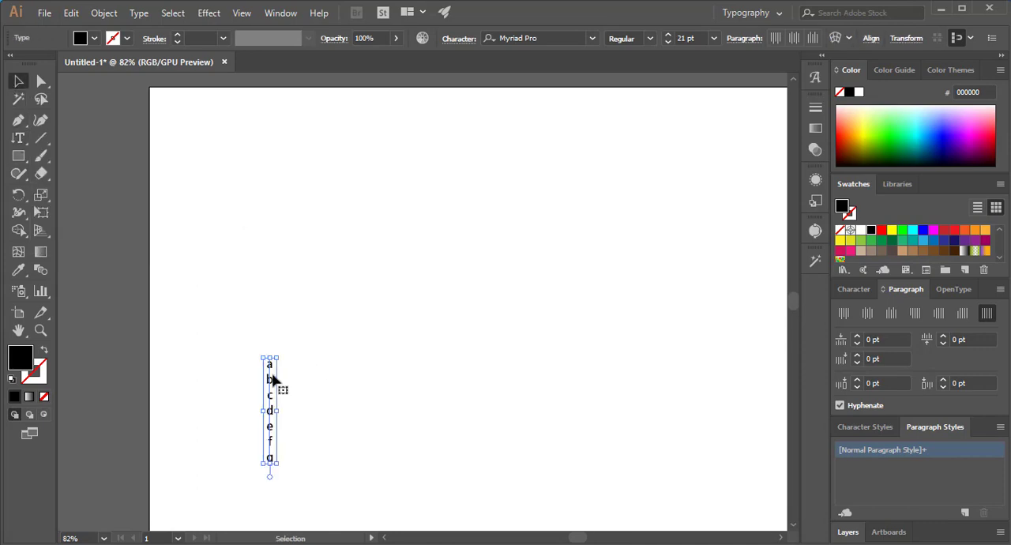
{"action": "left_click_drag", "start_coordinate": [271, 384], "coordinate": [181, 146]}
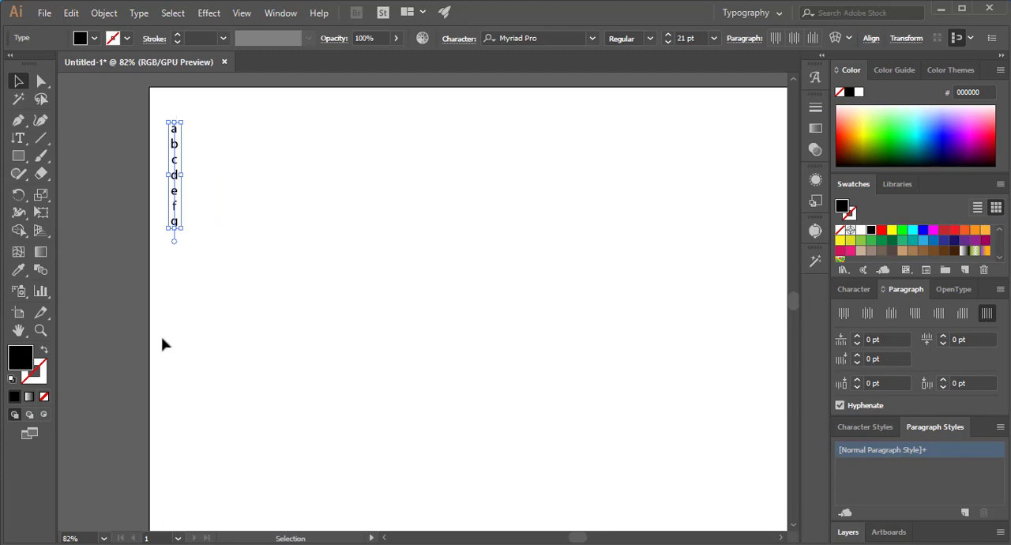
{"action": "left_click", "coordinate": [18, 138]}
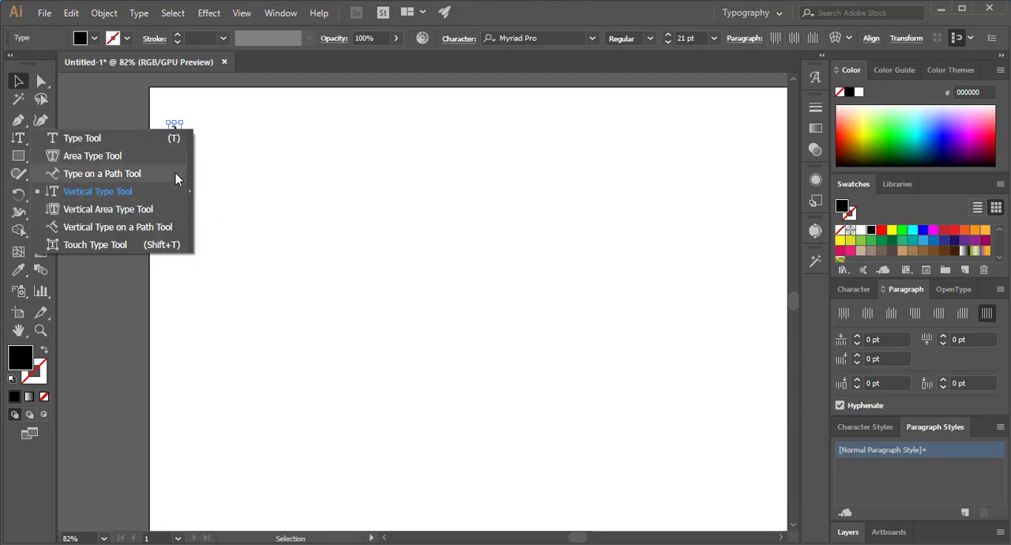
{"action": "left_click", "coordinate": [131, 192]}
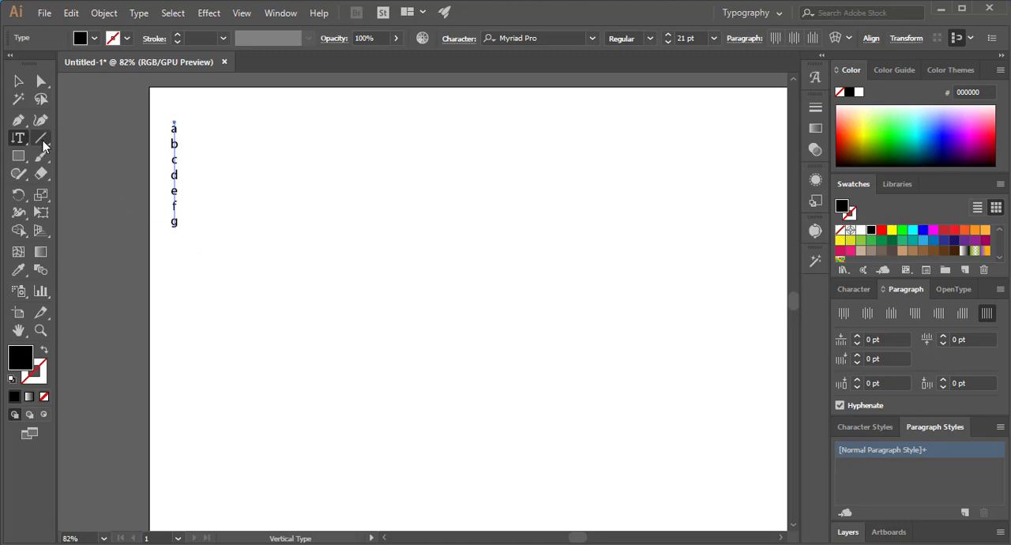
{"action": "left_click", "coordinate": [23, 143]}
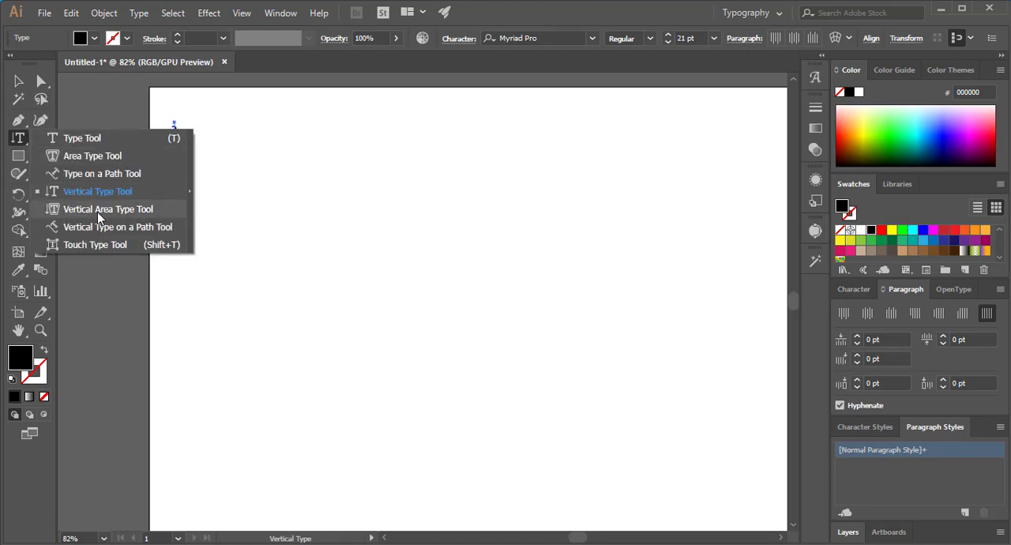
- Draw a tall, narrow rectangle to the right of the vertical text and set its fill to None
{"action": "left_click", "coordinate": [18, 156]}
{"action": "left_click_drag", "start_coordinate": [325, 204], "coordinate": [426, 447]}
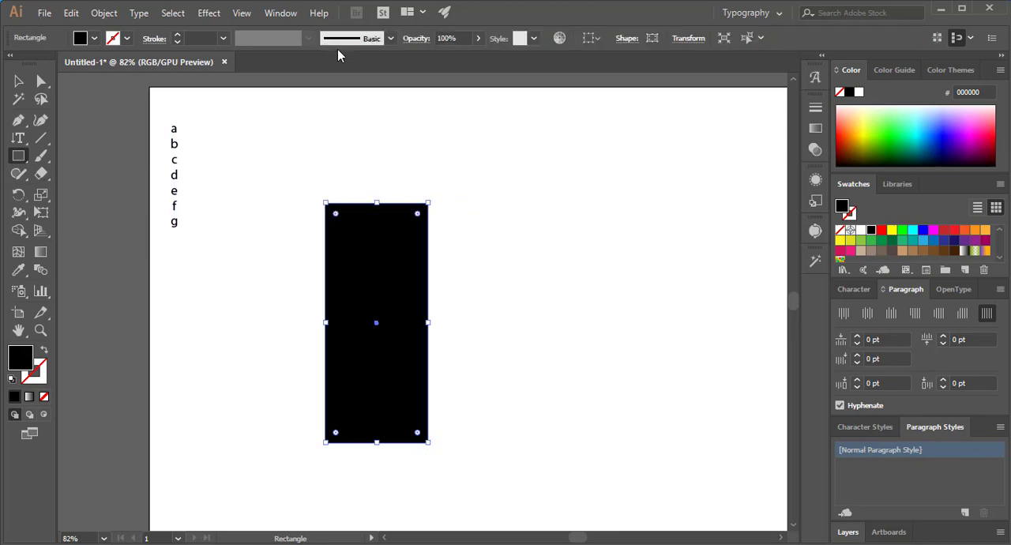
{"action": "left_click", "coordinate": [94, 40]}
{"action": "left_click", "coordinate": [10, 63]}
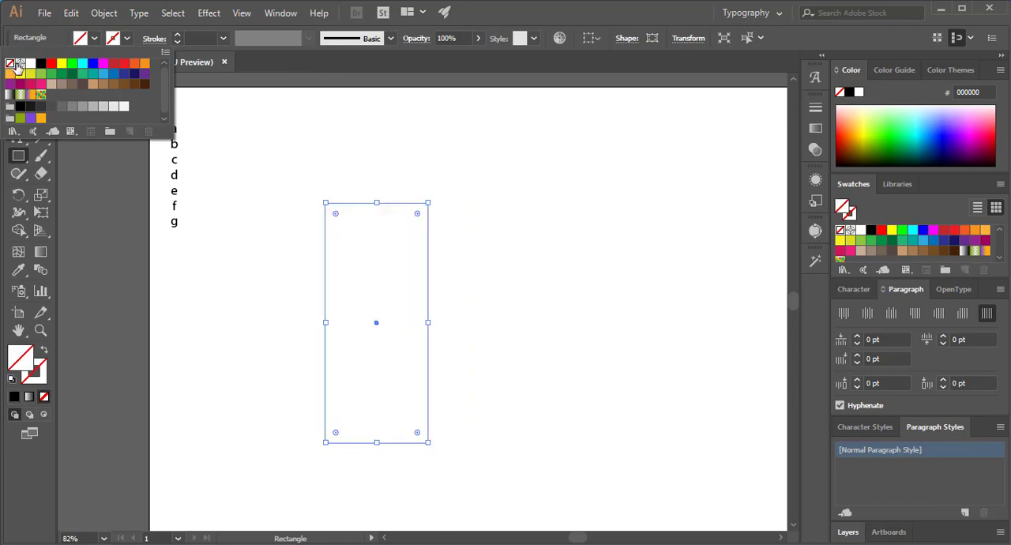
- Turn the rectangle into a vertical area type frame with the Vertical Type tool
{"action": "left_click", "coordinate": [18, 158]}
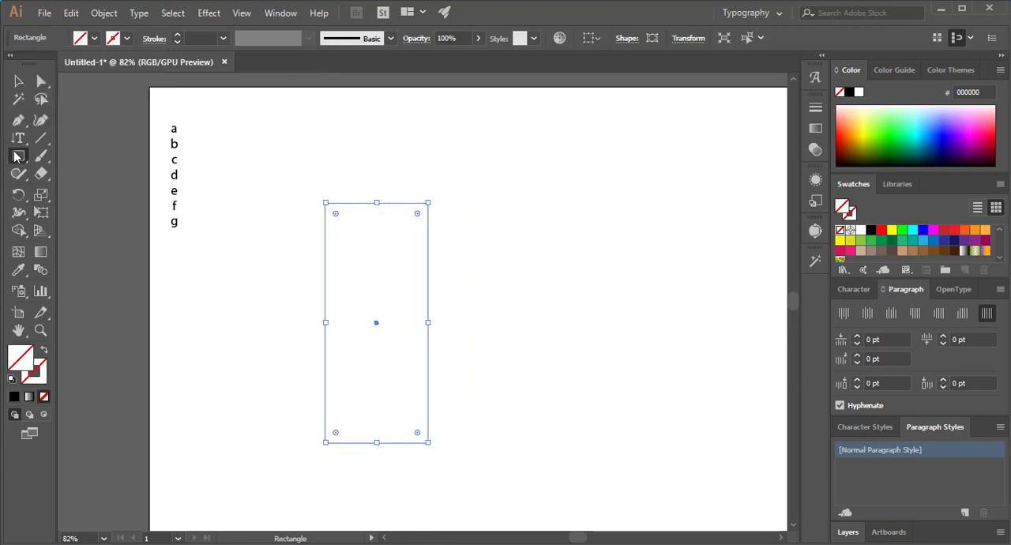
{"action": "left_click", "coordinate": [18, 140]}
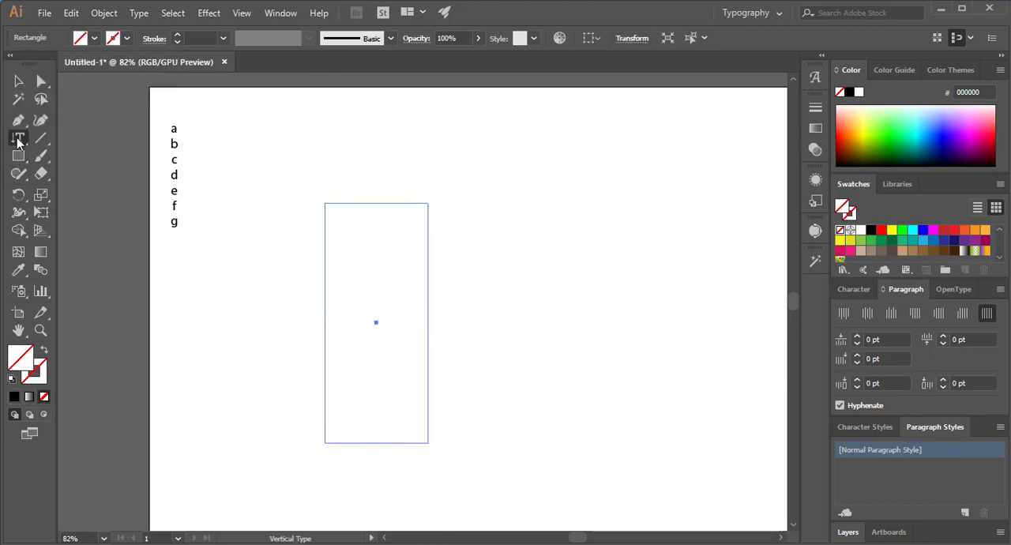
{"action": "left_click", "coordinate": [327, 263]}
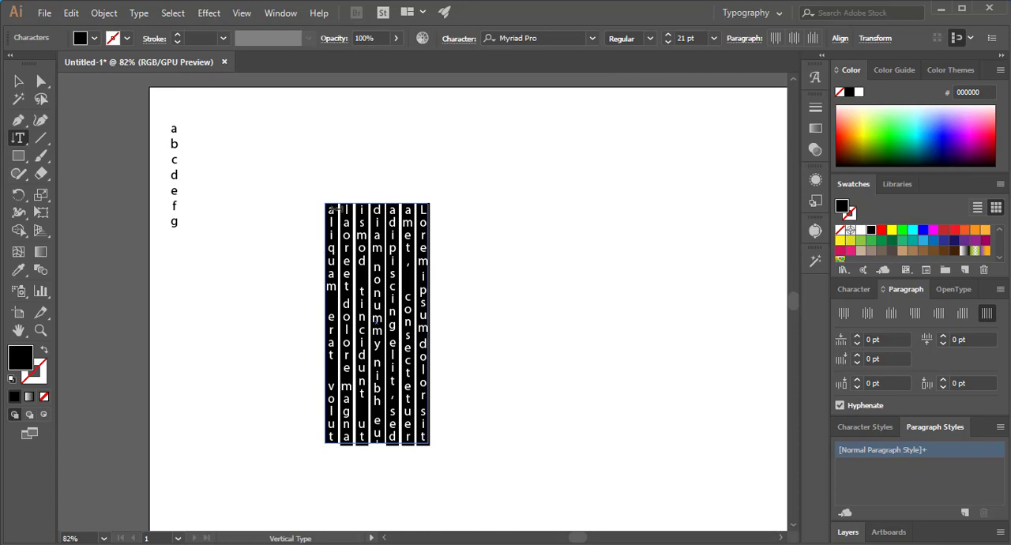
- Delete all the placeholder text inside the vertical area type frame
{"action": "left_click_drag", "start_coordinate": [336, 215], "coordinate": [413, 437]}
{"action": "key", "text": "BackSpace"}
{"action": "key", "text": "BackSpace"}
{"action": "key", "text": "BackSpace"}
{"action": "key", "text": "BackSpace"}
{"action": "key", "text": "BackSpace"}
{"action": "key", "text": "BackSpace"}
{"action": "key", "text": "BackSpace"}
{"action": "key", "text": "BackSpace"}
{"action": "key", "text": "BackSpace"}
{"action": "key", "text": "BackSpace"}
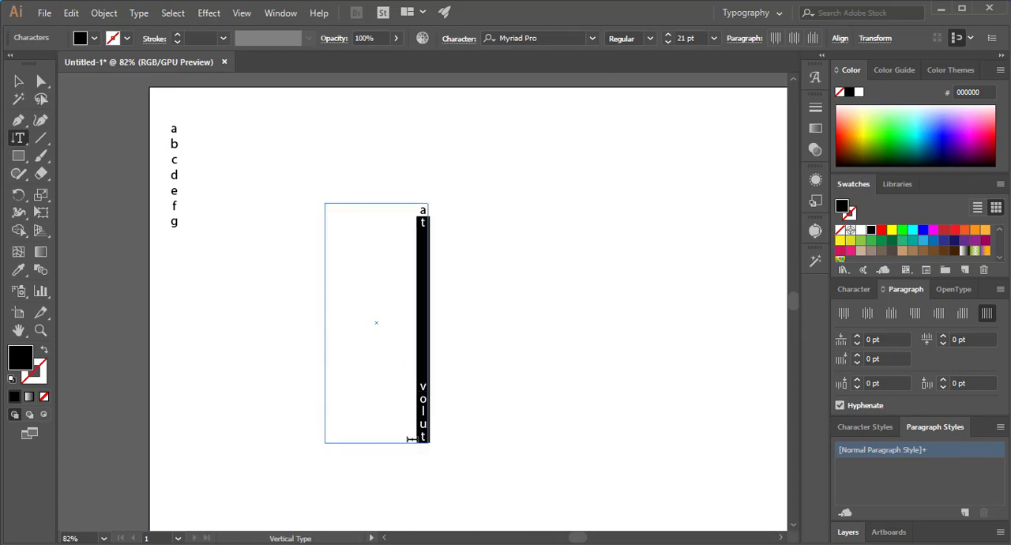
{"action": "key", "text": "BackSpace"}
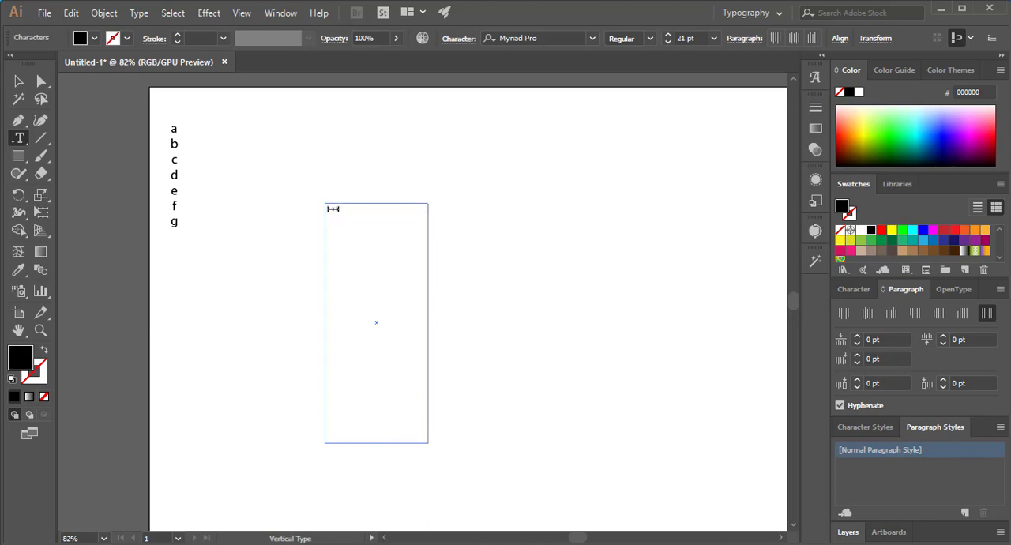
- Enter "Abcdefg" in the vertical area type frame and set its paragraph alignment to Align top
{"action": "type", "text": "Abb"}
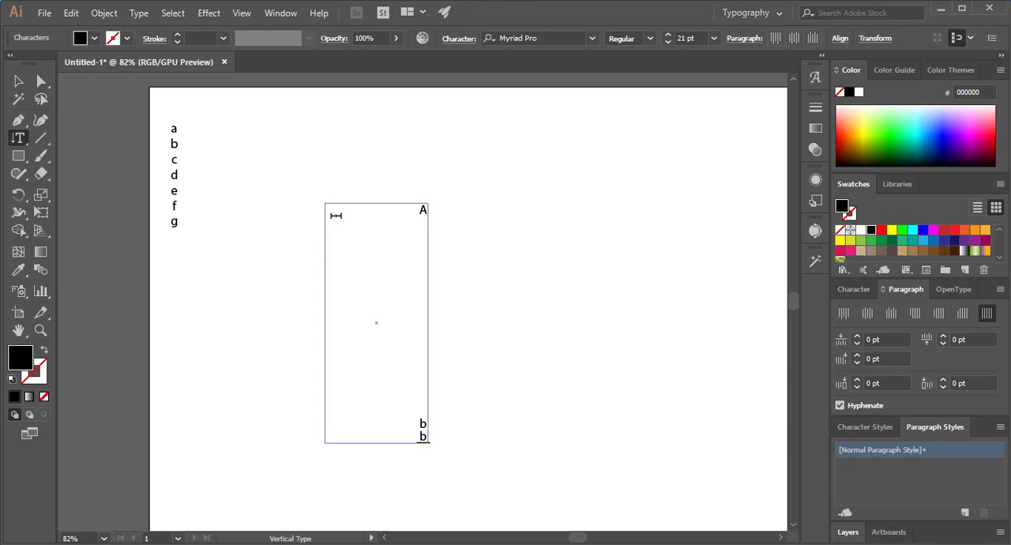
{"action": "key", "text": "BackSpace"}
{"action": "key", "text": "BackSpace"}
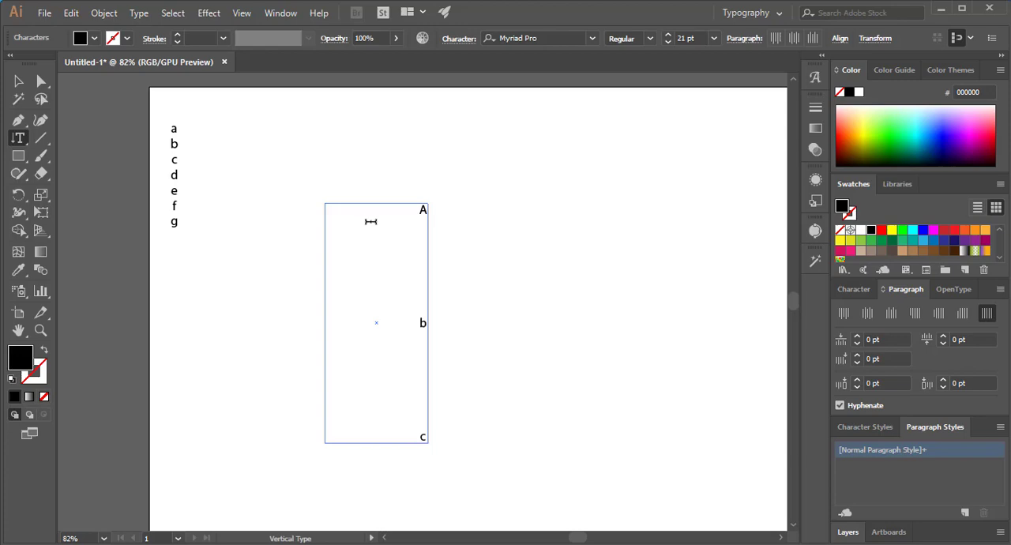
{"action": "type", "text": "d"}
{"action": "left_click", "coordinate": [745, 39]}
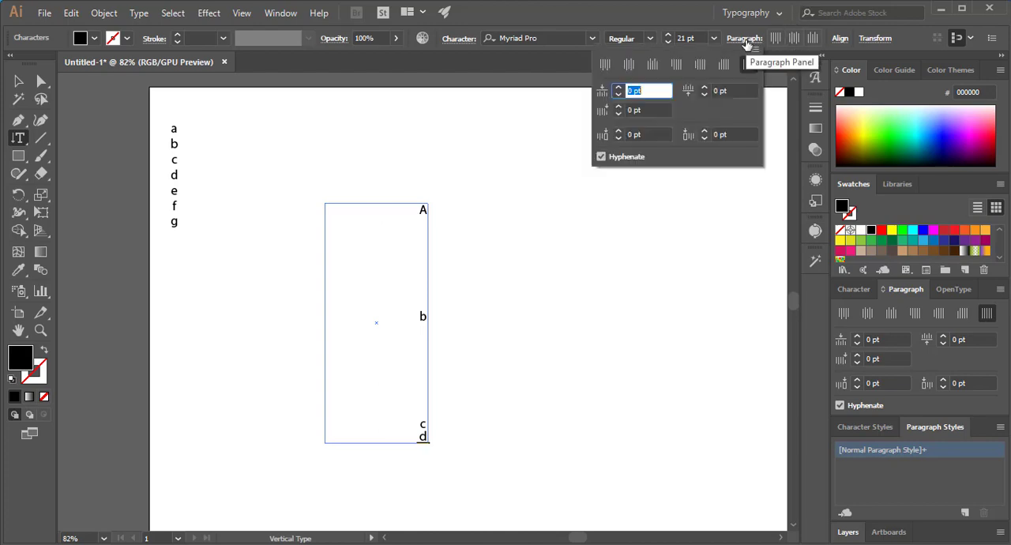
{"action": "left_click", "coordinate": [603, 67]}
{"action": "left_click", "coordinate": [425, 267]}
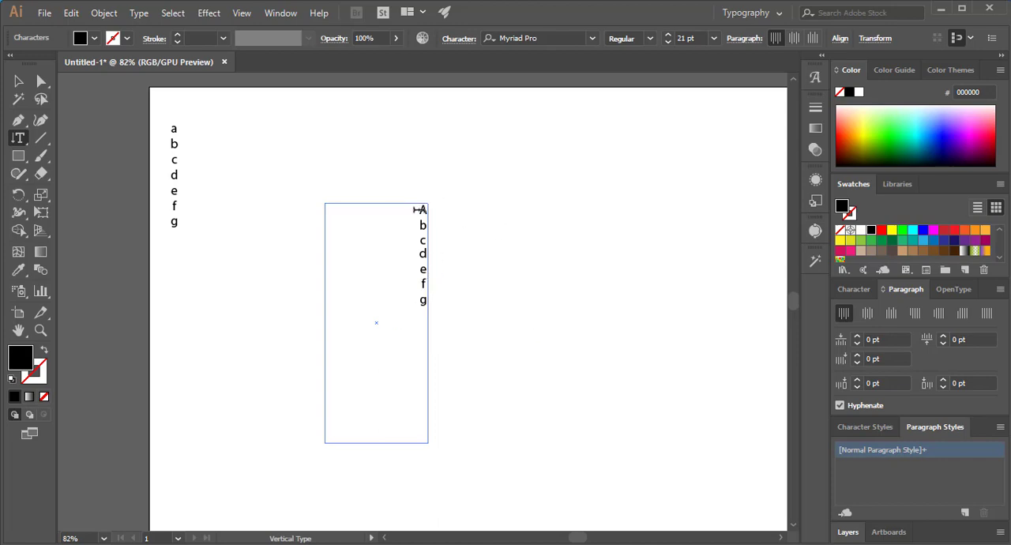
- Select the letters in the vertical frame and move the frame up and right to the artboard's upper edge
{"action": "left_click_drag", "start_coordinate": [414, 210], "coordinate": [423, 319]}
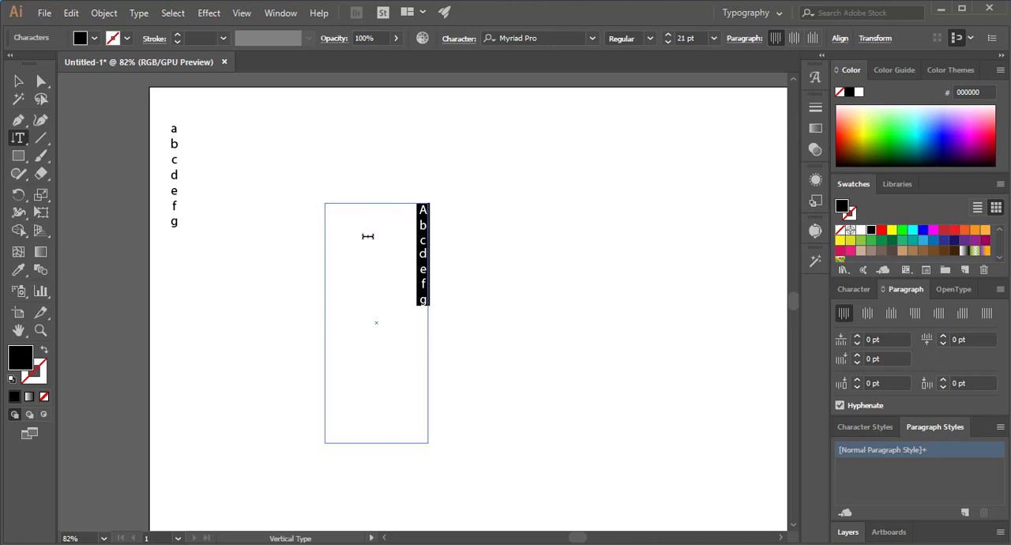
{"action": "left_click", "coordinate": [18, 81]}
- Draw a tall S-shaped open path with the Pen tool below and right of the first vertical text, without fill
{"action": "left_click_drag", "start_coordinate": [18, 138], "coordinate": [105, 231]}
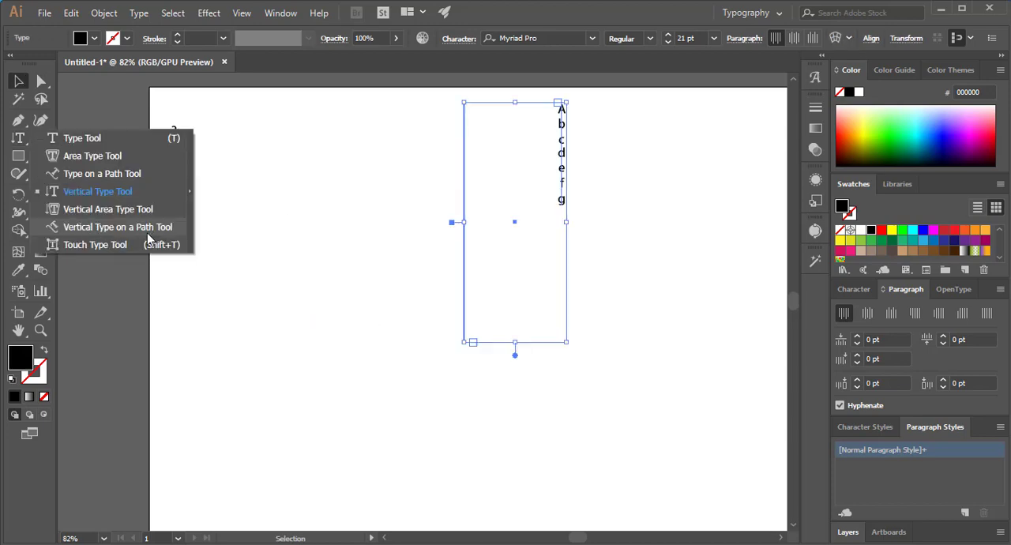
{"action": "left_click", "coordinate": [148, 234]}
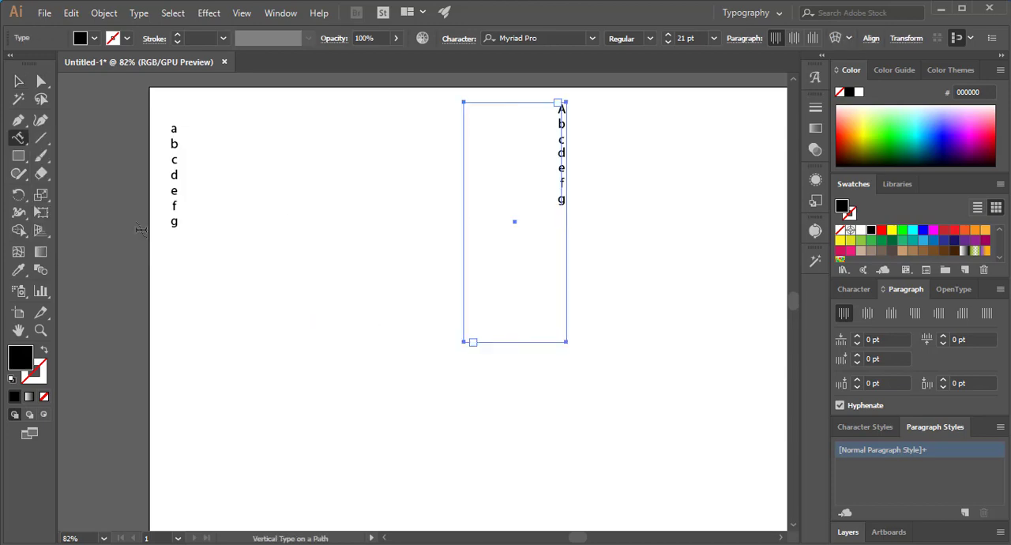
{"action": "left_click", "coordinate": [19, 120]}
{"action": "left_click", "coordinate": [203, 404]}
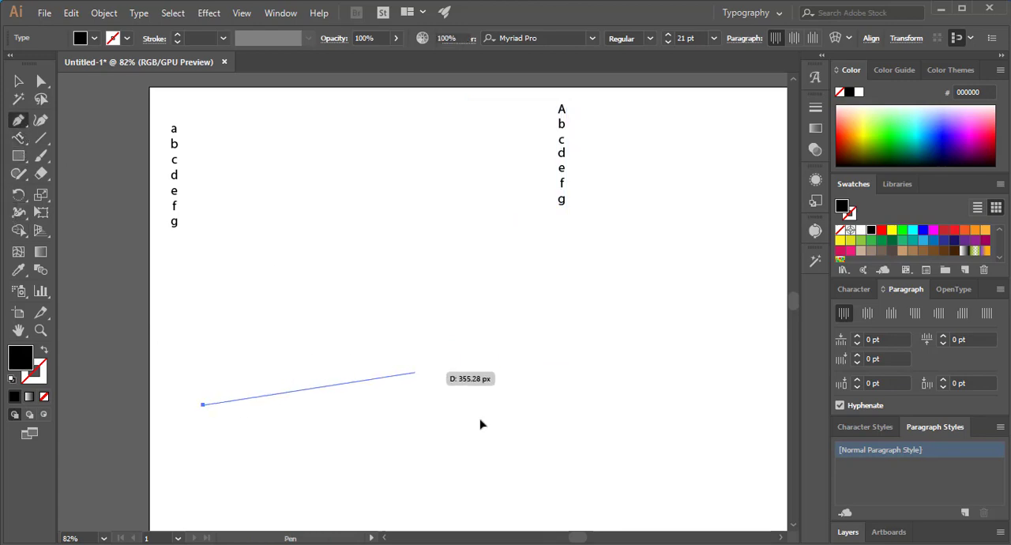
{"action": "left_click_drag", "start_coordinate": [415, 372], "coordinate": [448, 324]}
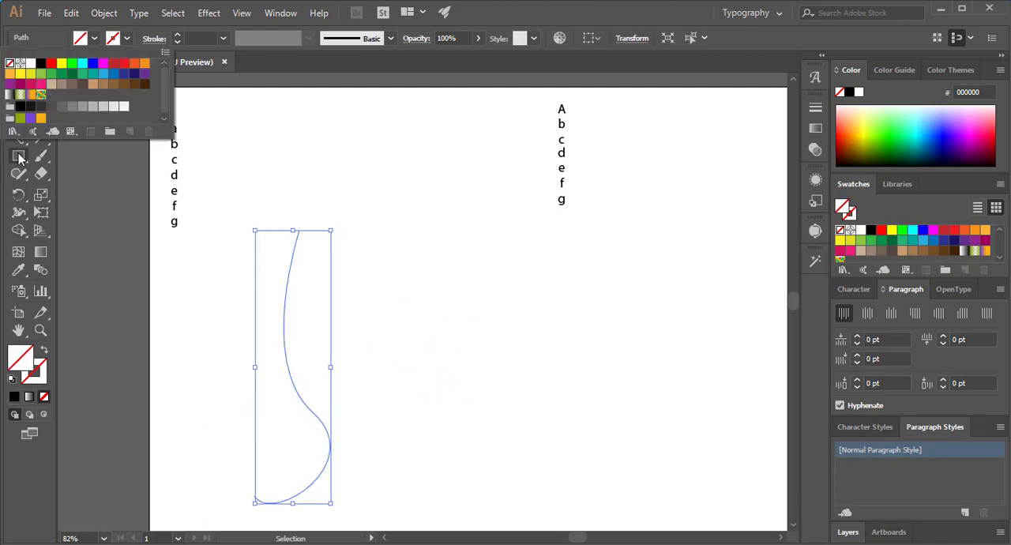
- Place vertical type on the curved path, replace the placeholder with "Abcd" and select its letters
{"action": "left_click", "coordinate": [18, 139]}
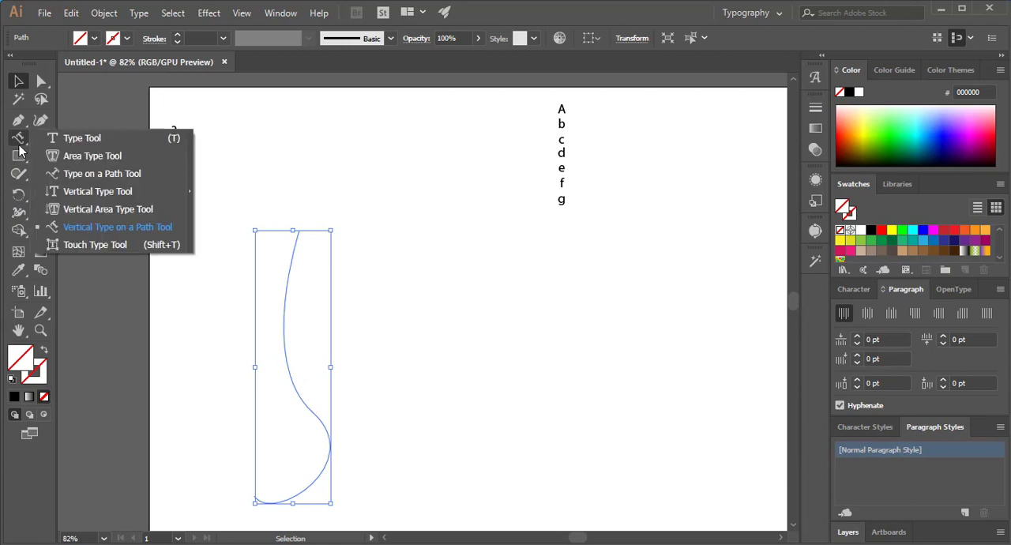
{"action": "left_click", "coordinate": [74, 229]}
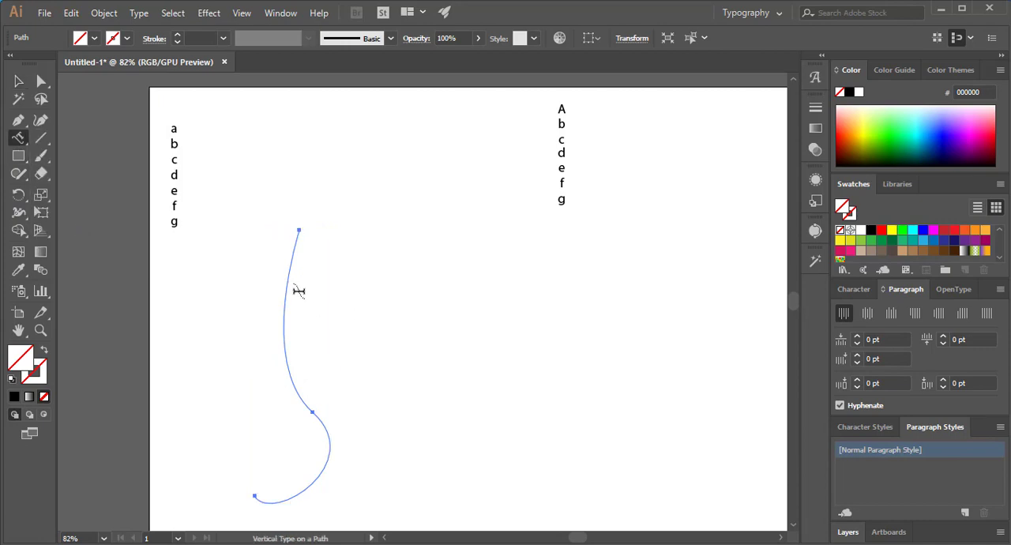
{"action": "left_click", "coordinate": [296, 237]}
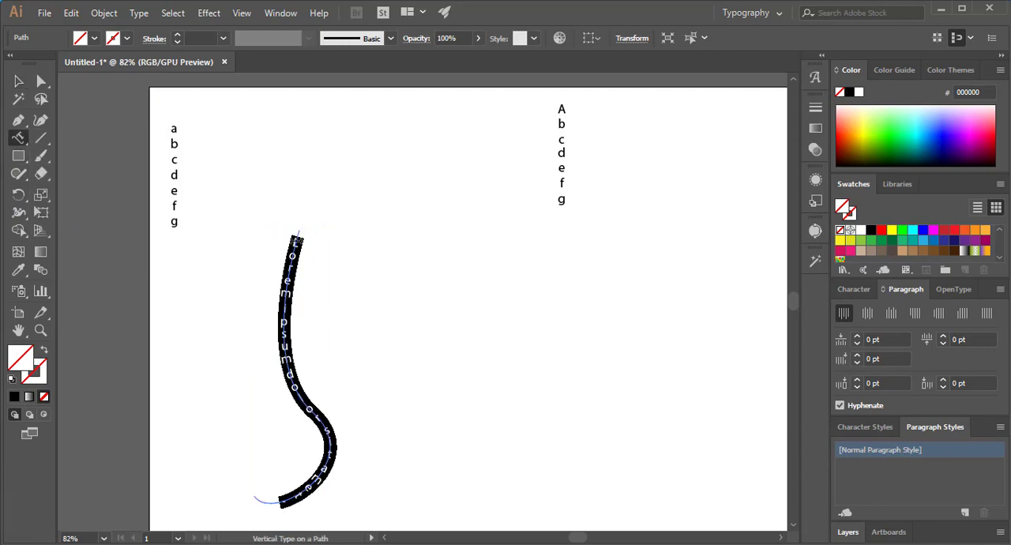
{"action": "key", "text": "BackSpace"}
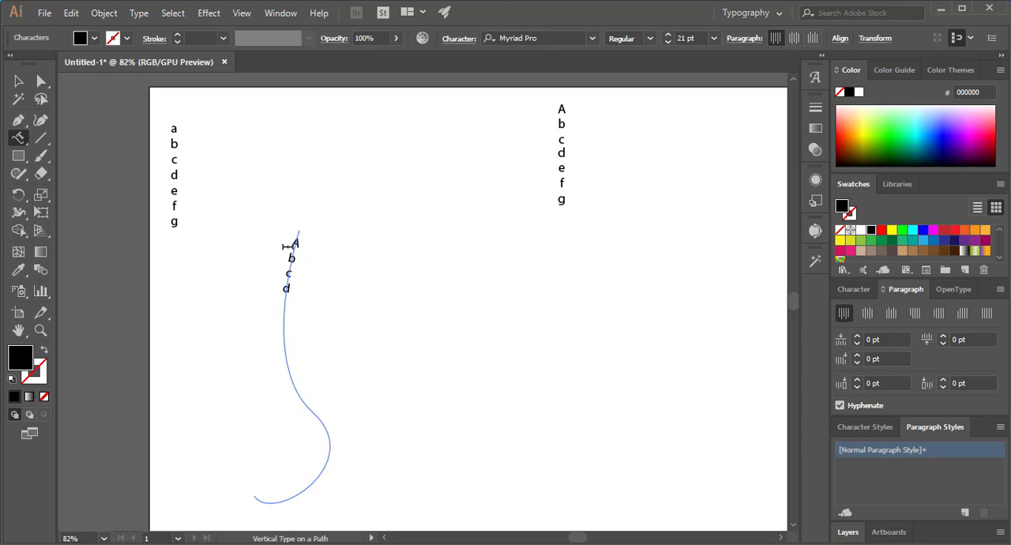
{"action": "double_click", "coordinate": [291, 273]}
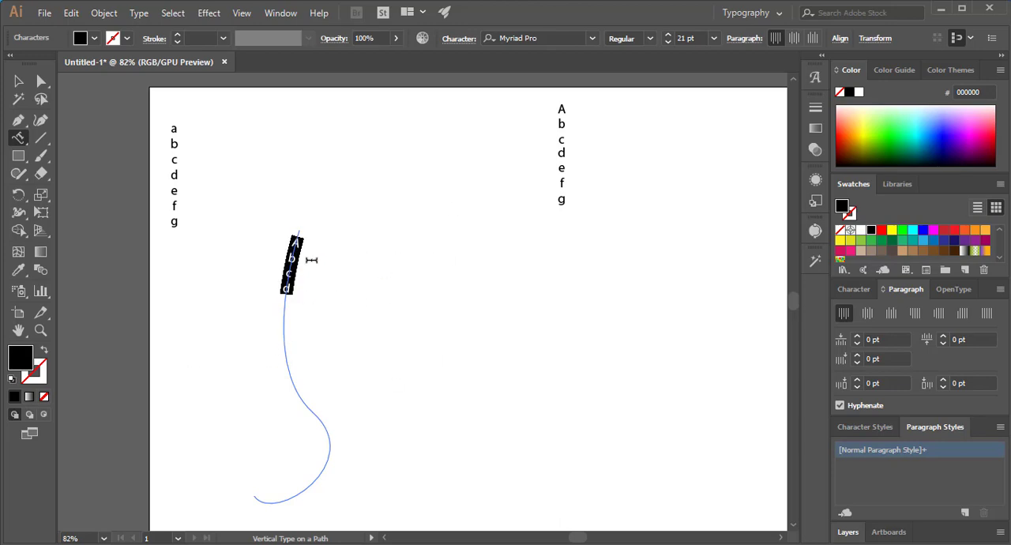
- Enlarge only the letter "e" of the upper-left vertical point text with the Touch Type tool
{"action": "left_click", "coordinate": [22, 140]}
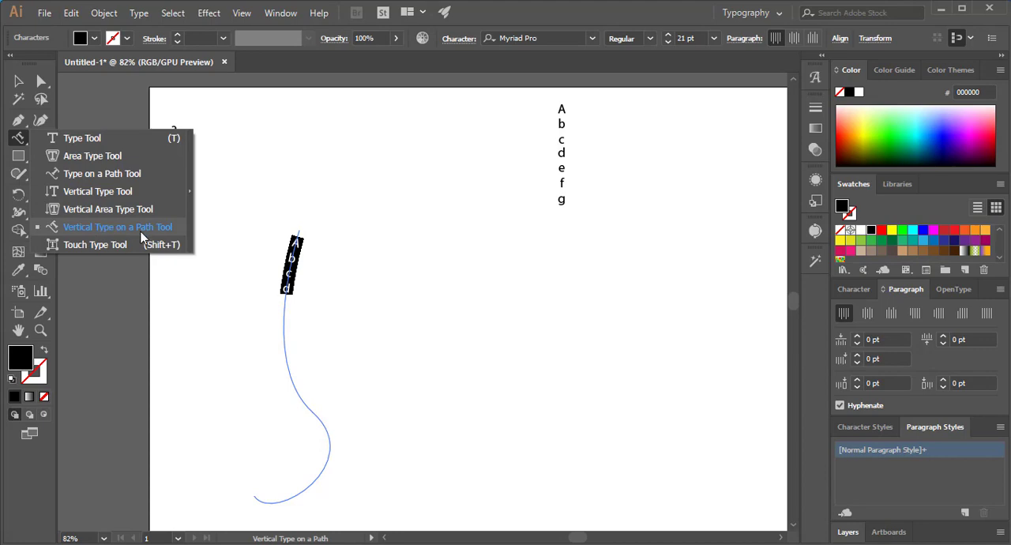
{"action": "left_click", "coordinate": [99, 246]}
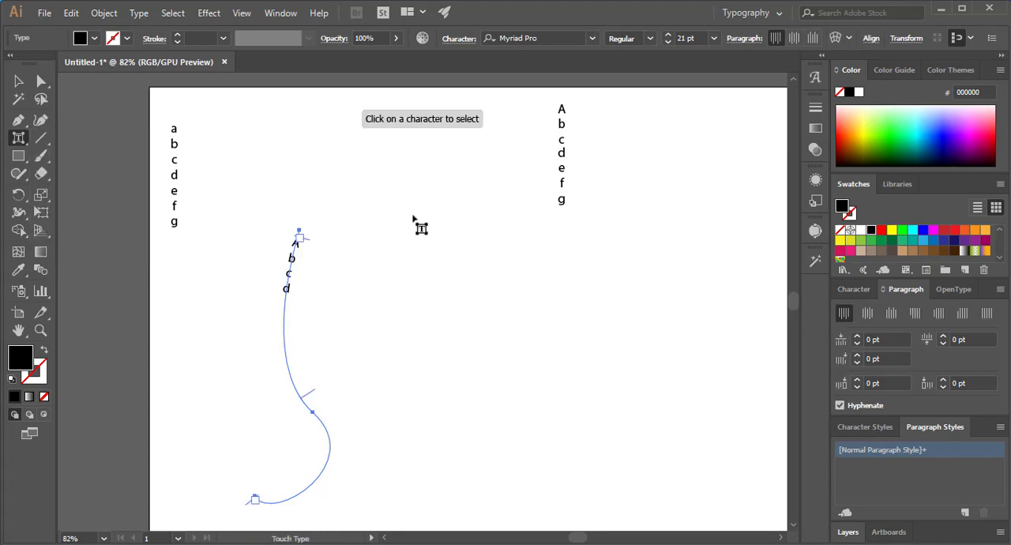
{"action": "left_click", "coordinate": [175, 160]}
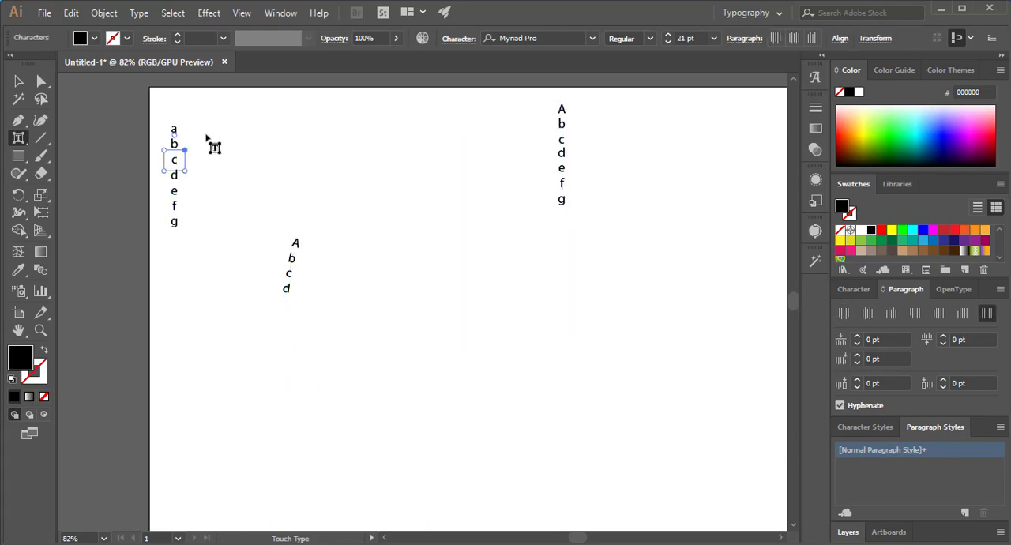
{"action": "left_click", "coordinate": [175, 192]}
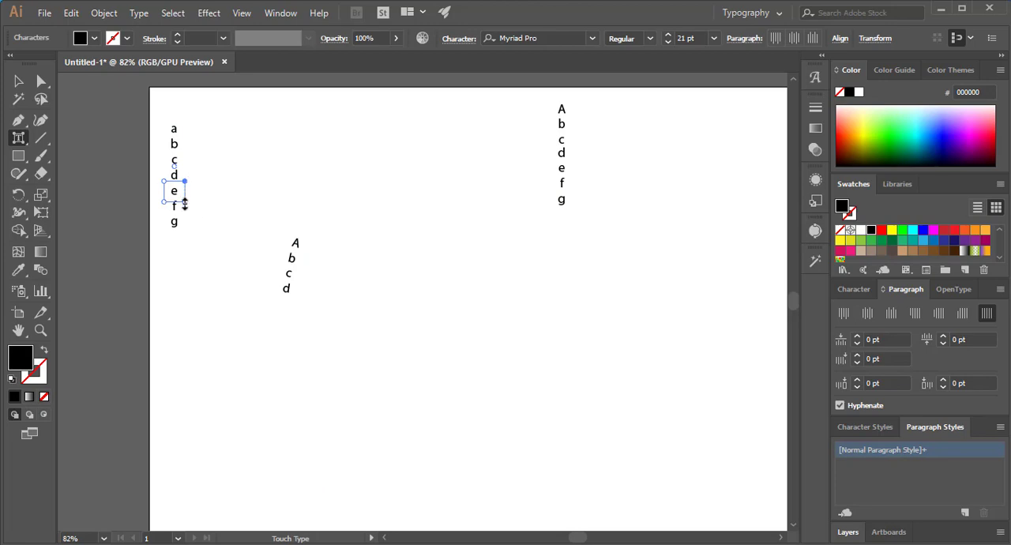
{"action": "left_click_drag", "start_coordinate": [184, 202], "coordinate": [141, 266]}
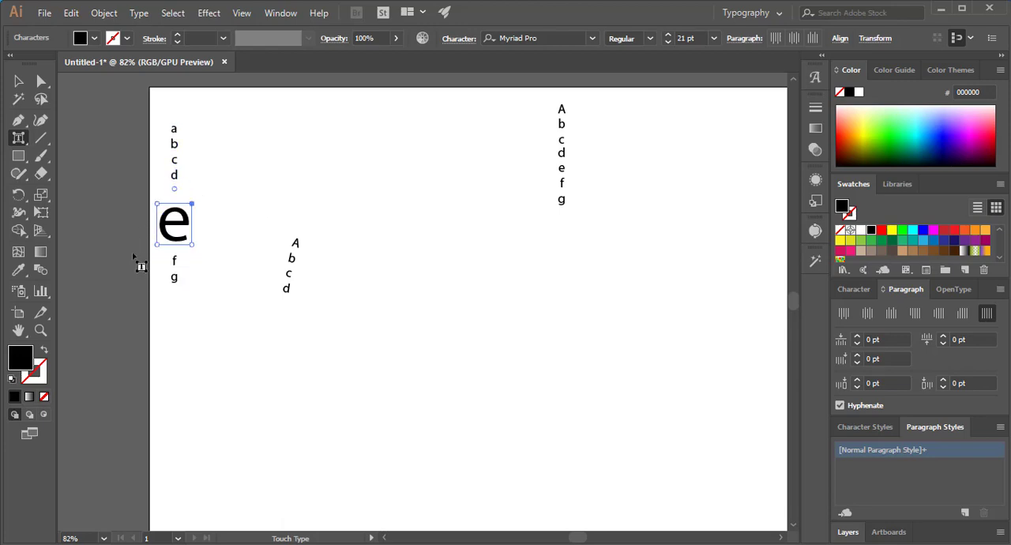
- Move the vertical point text containing the enlarged "e" toward the middle of the artboard and deselect it
{"action": "left_click", "coordinate": [18, 81]}
{"action": "left_click_drag", "start_coordinate": [174, 165], "coordinate": [502, 255]}
{"action": "left_click", "coordinate": [625, 294]}
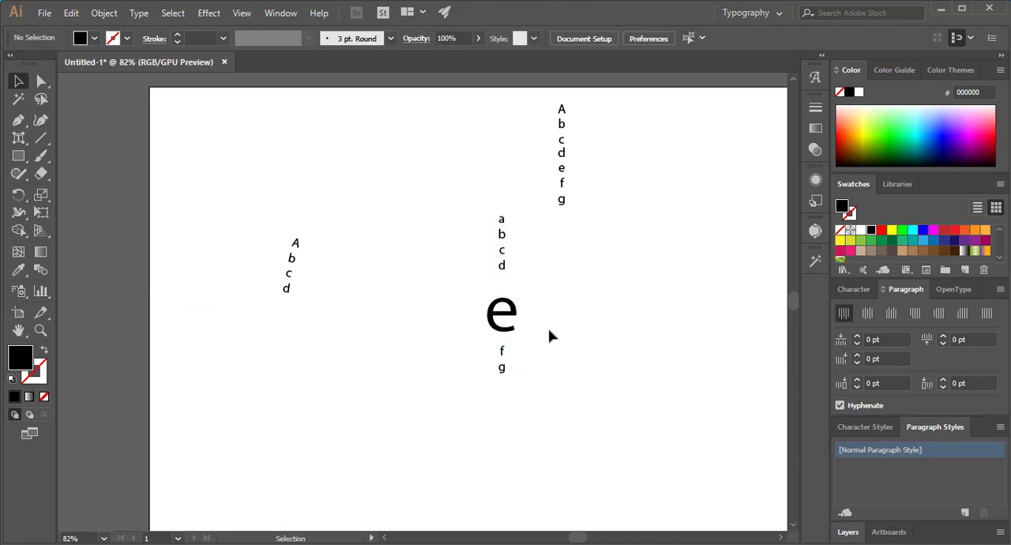
- Rotate the enlarged "e" about a quarter turn counter-clockwise with the Touch Type tool
{"action": "left_click", "coordinate": [505, 311]}
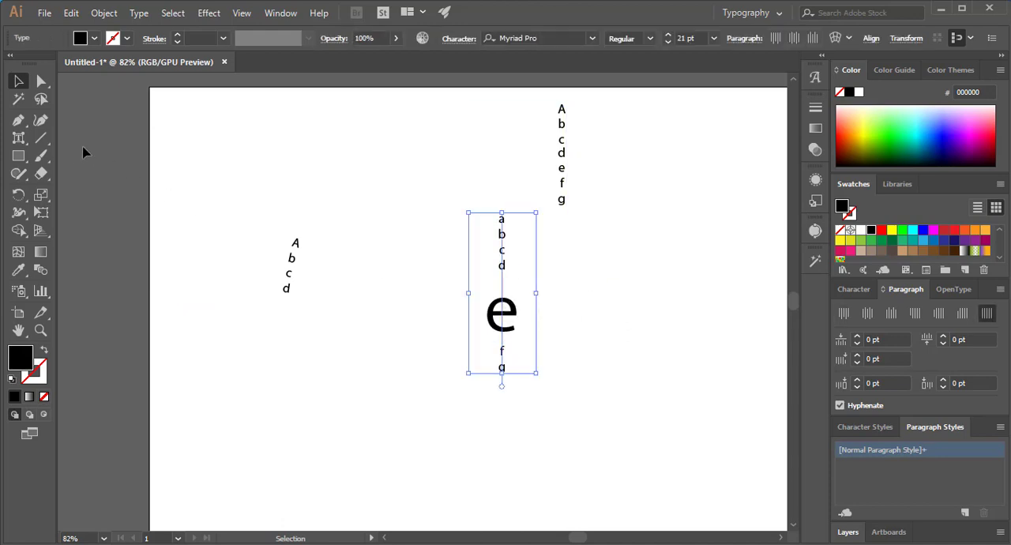
{"action": "left_click", "coordinate": [22, 145]}
{"action": "left_click", "coordinate": [93, 245]}
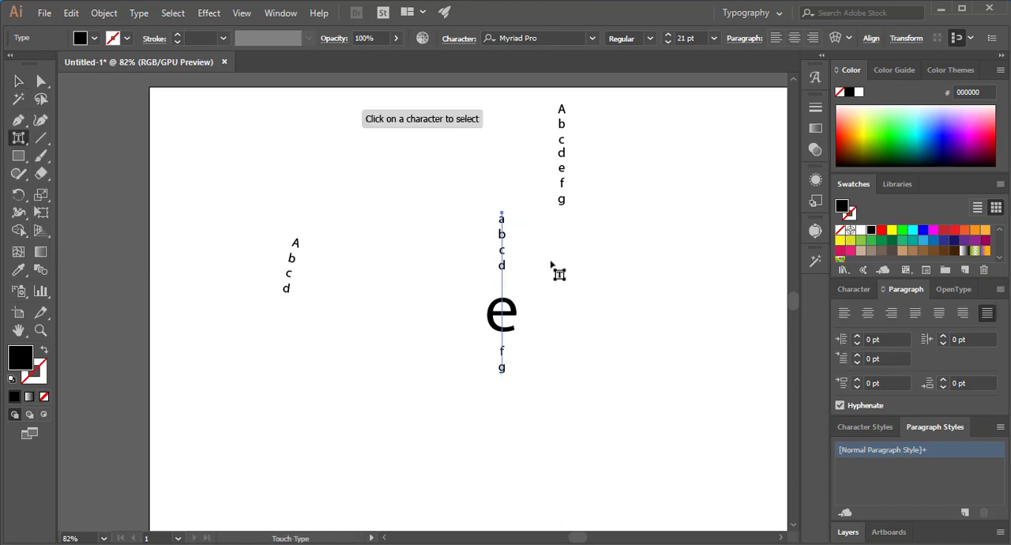
{"action": "left_click", "coordinate": [513, 315]}
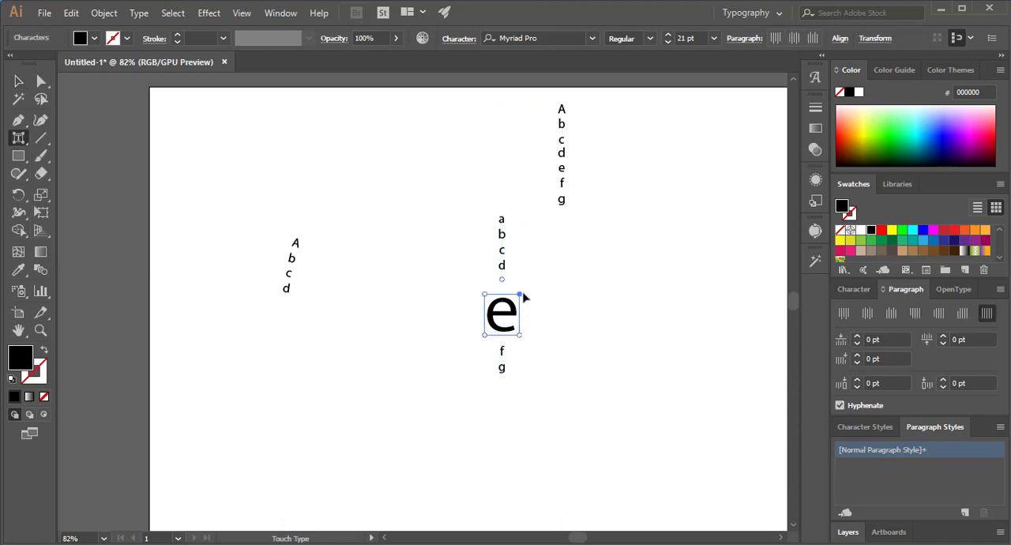
{"action": "left_click_drag", "start_coordinate": [520, 293], "coordinate": [451, 301]}
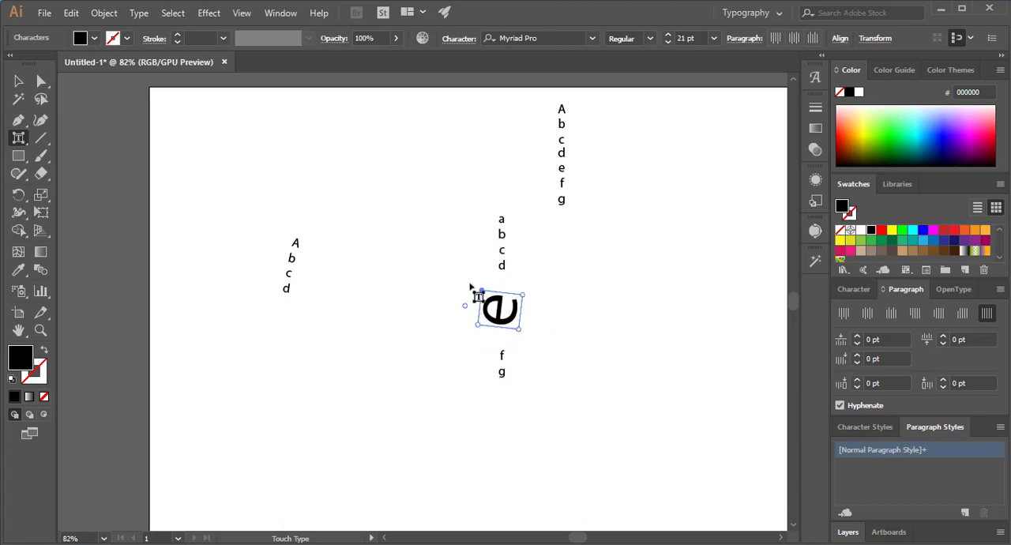
- Enlarge only the letter "d" in the vertical area text with the Touch Type tool
{"action": "left_click", "coordinate": [19, 139]}
{"action": "left_click", "coordinate": [561, 154]}
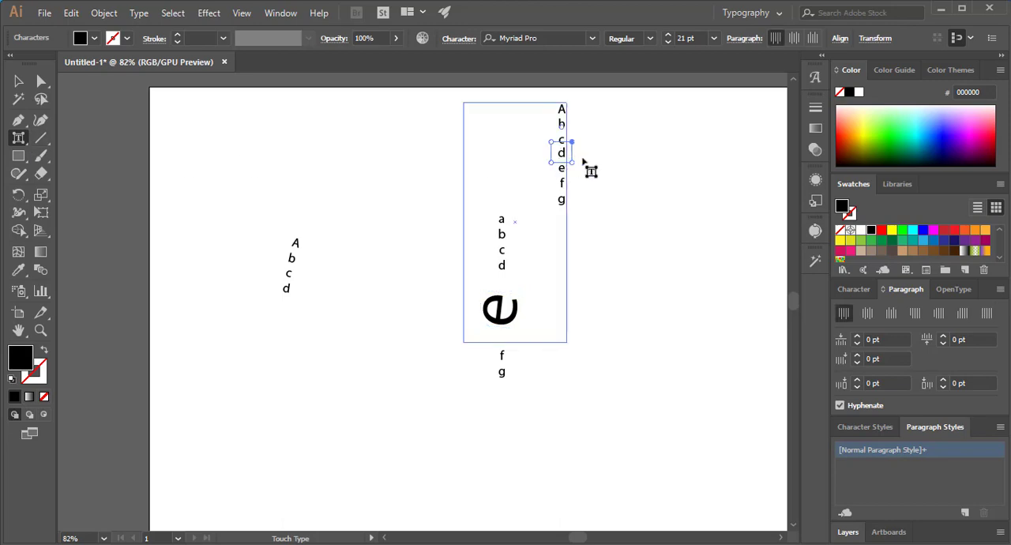
{"action": "left_click", "coordinate": [597, 159]}
{"action": "left_click", "coordinate": [561, 153]}
{"action": "left_click_drag", "start_coordinate": [551, 164], "coordinate": [531, 241]}
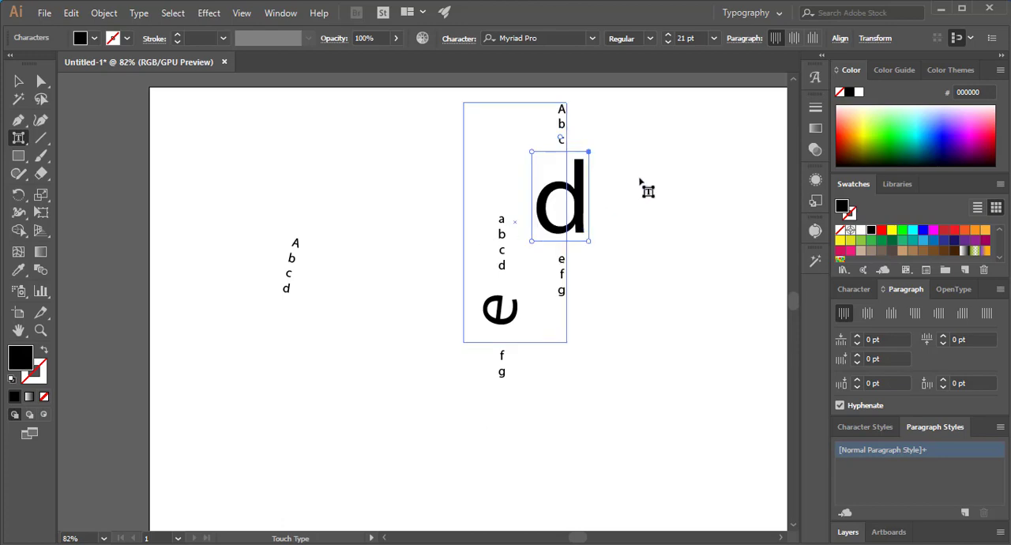
- Rotate the enlarged "d" clockwise so that it leans diagonally, and deselect it
{"action": "left_click", "coordinate": [640, 182]}
{"action": "left_click", "coordinate": [582, 196]}
{"action": "left_click_drag", "start_coordinate": [561, 134], "coordinate": [623, 172]}
{"action": "left_click", "coordinate": [699, 264]}
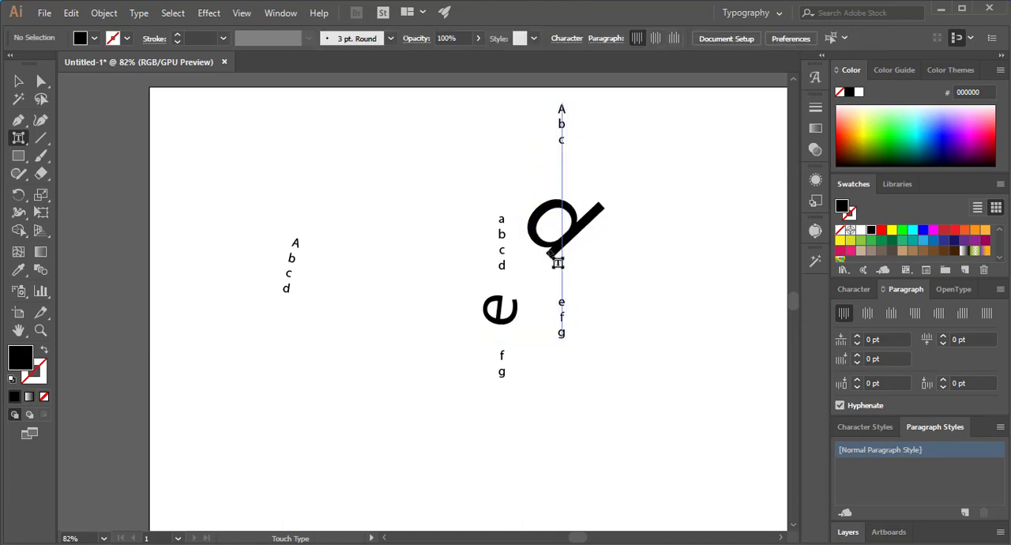
- Fill the enlarged "d" with bright green (00ff00) and the rotated "e" with red (ff0000), and clear the selection
{"action": "left_click", "coordinate": [590, 226]}
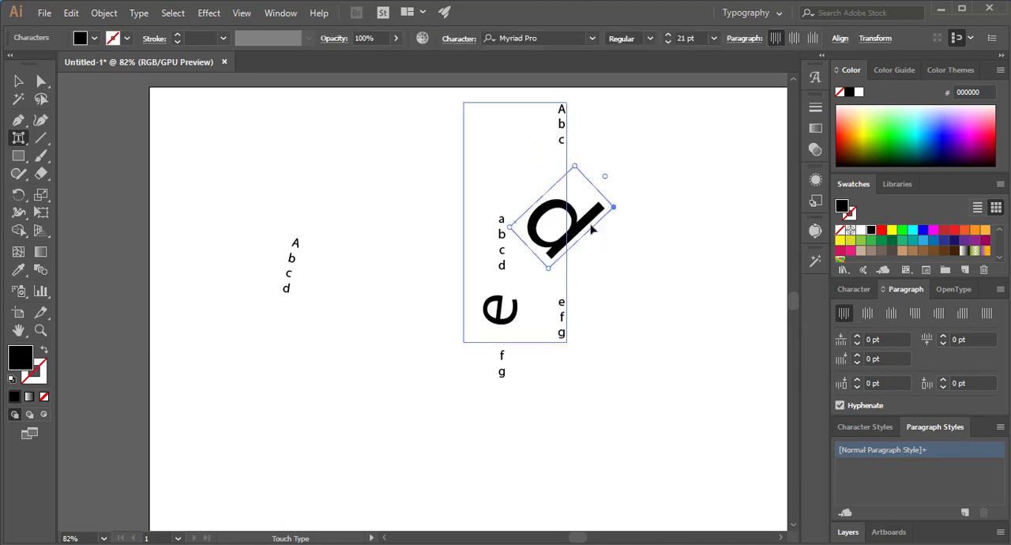
{"action": "left_click", "coordinate": [902, 230]}
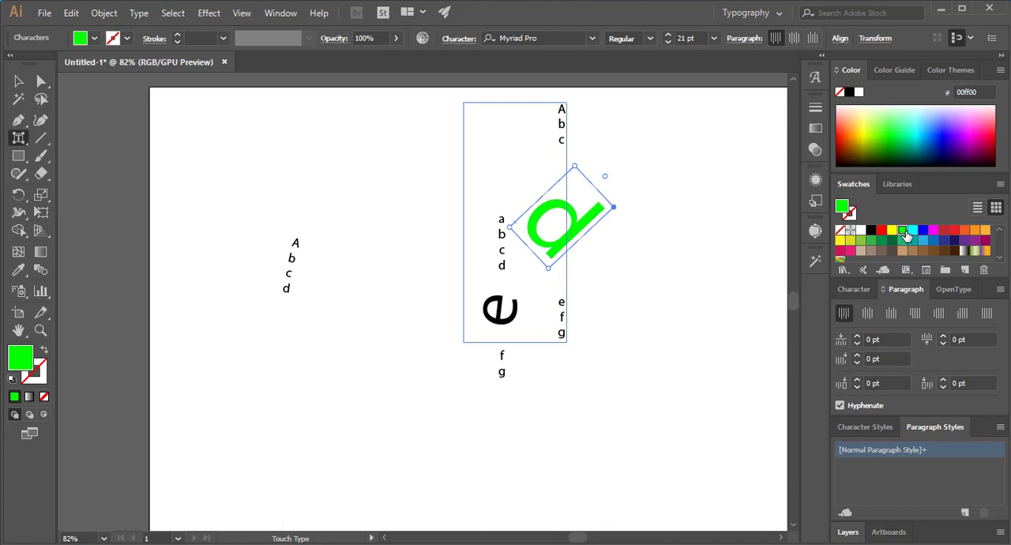
{"action": "left_click", "coordinate": [516, 317]}
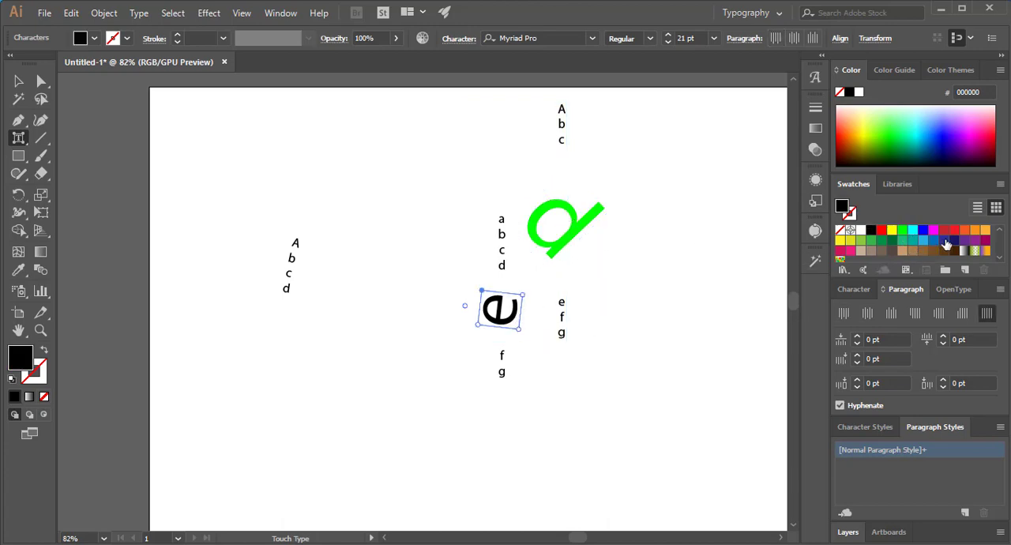
{"action": "left_click", "coordinate": [944, 240]}
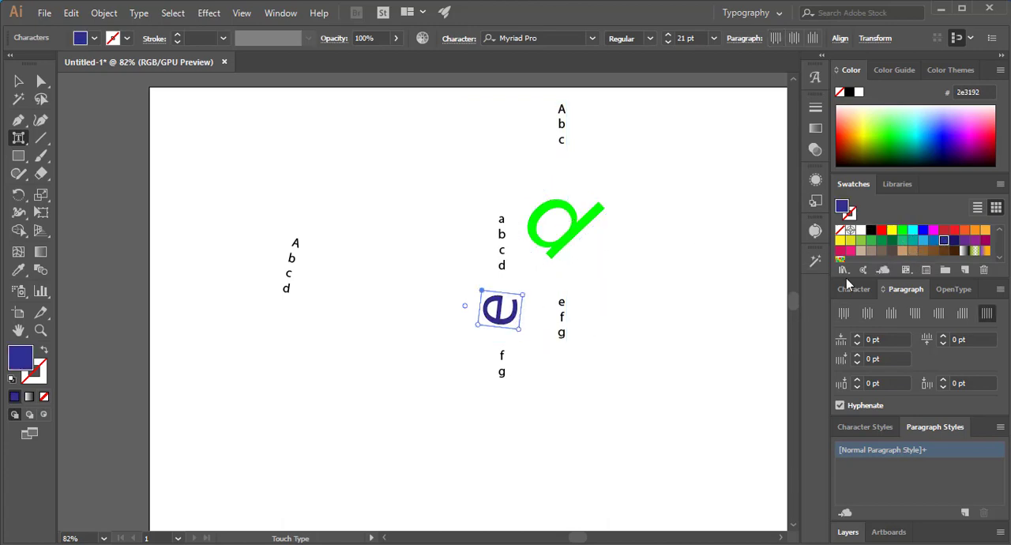
{"action": "left_click", "coordinate": [882, 230]}
{"action": "left_click", "coordinate": [17, 81]}
{"action": "left_click", "coordinate": [534, 285]}
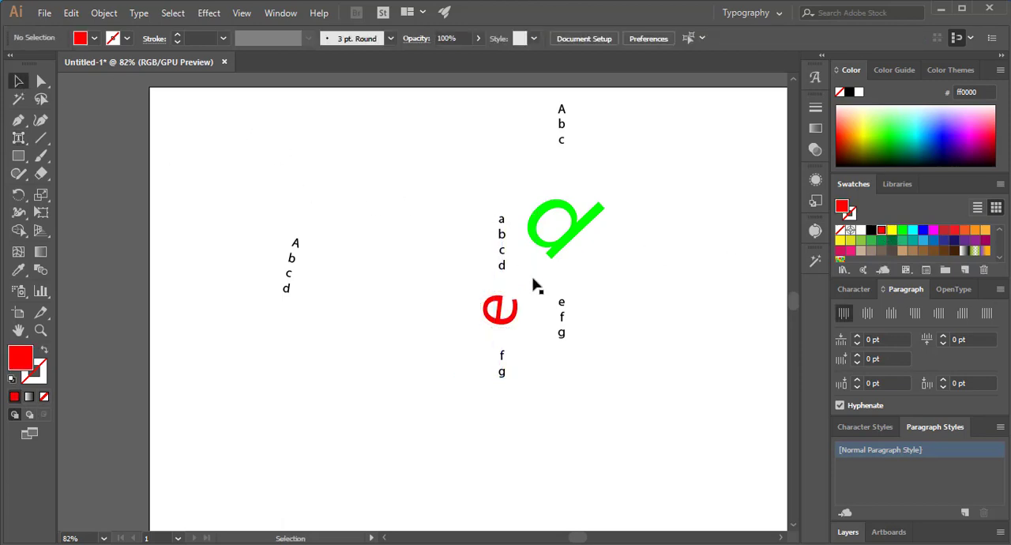
{"action": "left_click_drag", "start_coordinate": [17, 138], "coordinate": [95, 230]}
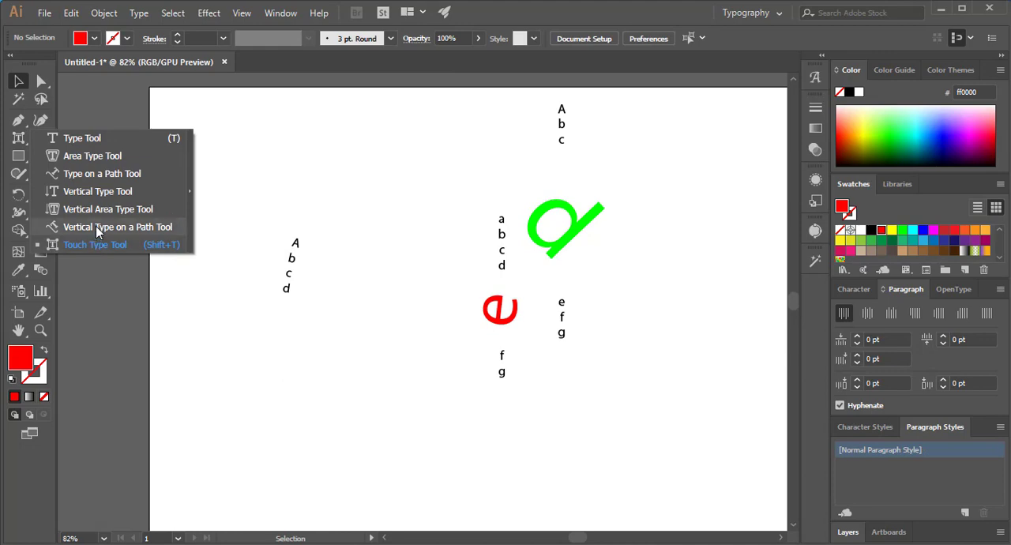
{"action": "left_click_drag", "start_coordinate": [97, 226], "coordinate": [96, 245]}
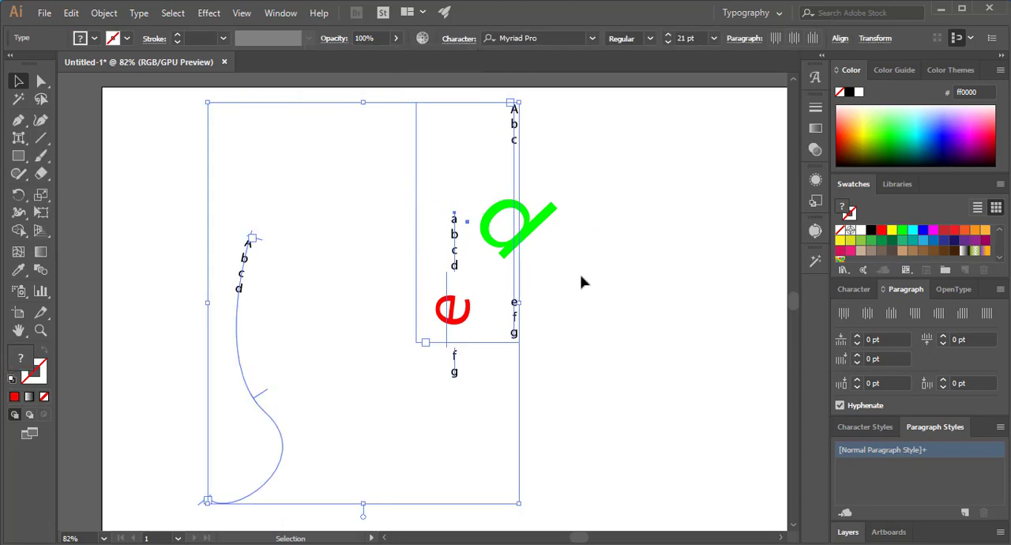
- Delete all the selected text objects and place new horizontal point text reading "Lorem ipsum" in the upper middle of the artboard
{"action": "key", "text": "Delete"}
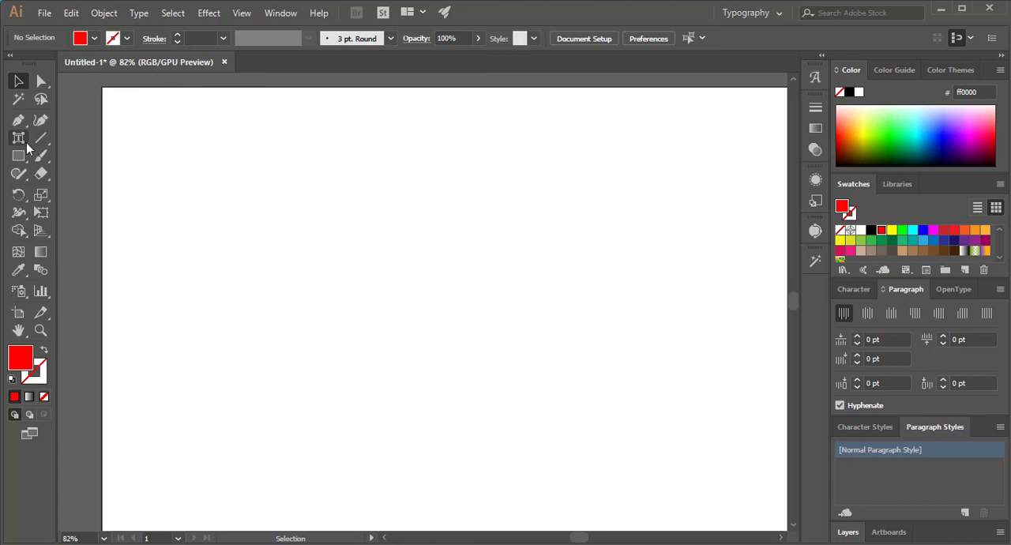
{"action": "left_click_drag", "start_coordinate": [26, 142], "coordinate": [87, 139]}
{"action": "left_click", "coordinate": [317, 253]}
{"action": "key", "text": "ctrl+c"}
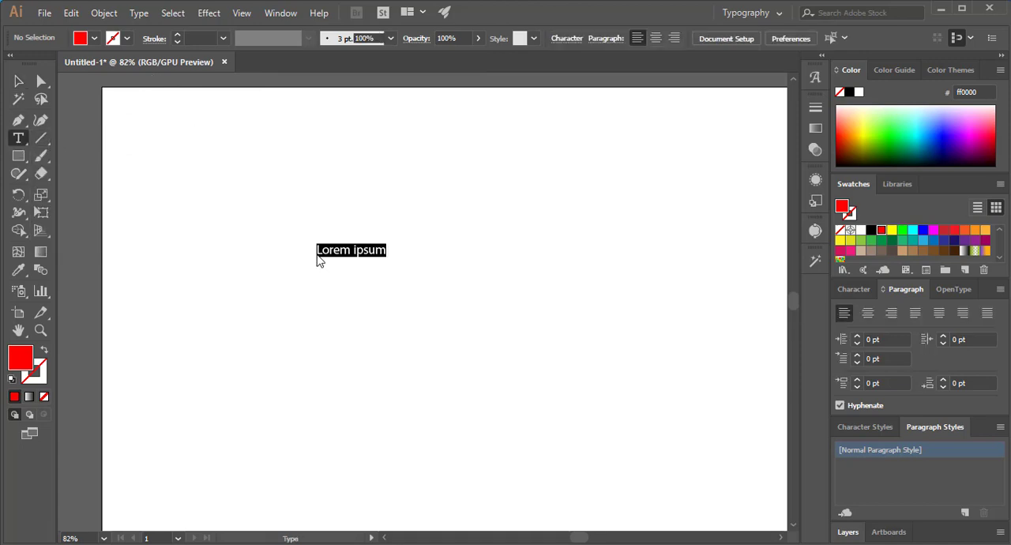
- Scale the "Lorem ipsum" text up to about 68 pt and move it lower and to the right on the artboard
{"action": "left_click", "coordinate": [18, 81]}
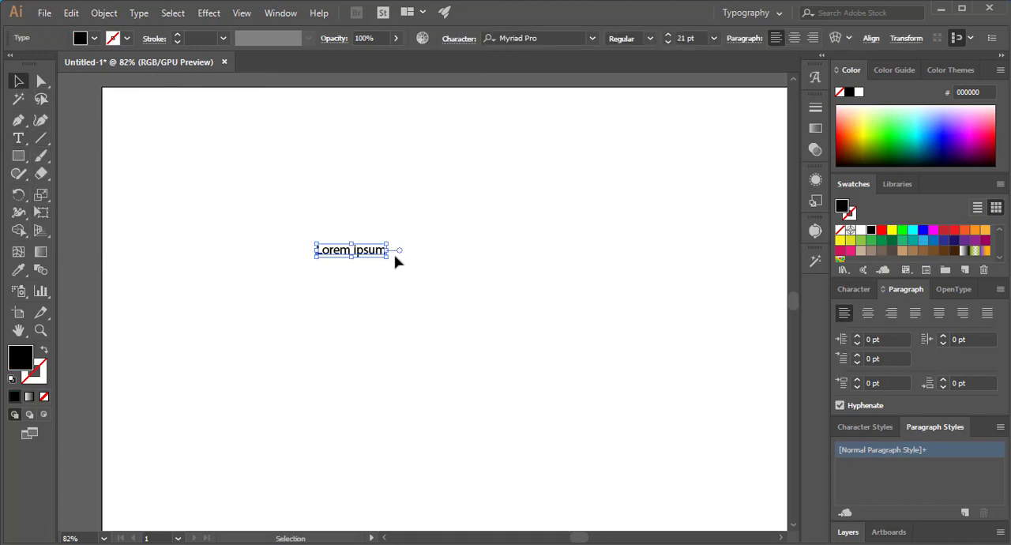
{"action": "left_click_drag", "start_coordinate": [385, 243], "coordinate": [545, 144]}
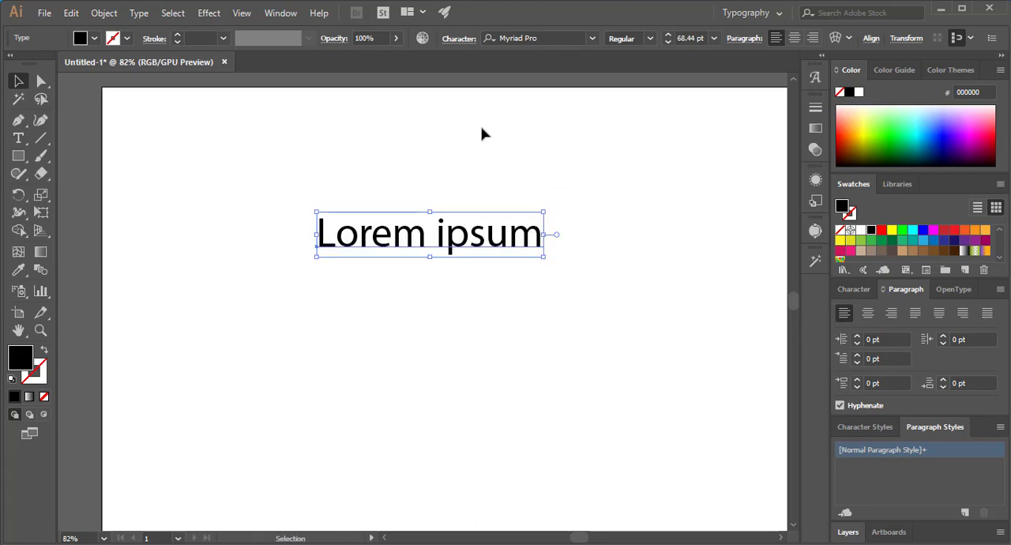
{"action": "left_click", "coordinate": [460, 38]}
{"action": "left_click_drag", "start_coordinate": [492, 242], "coordinate": [566, 384]}
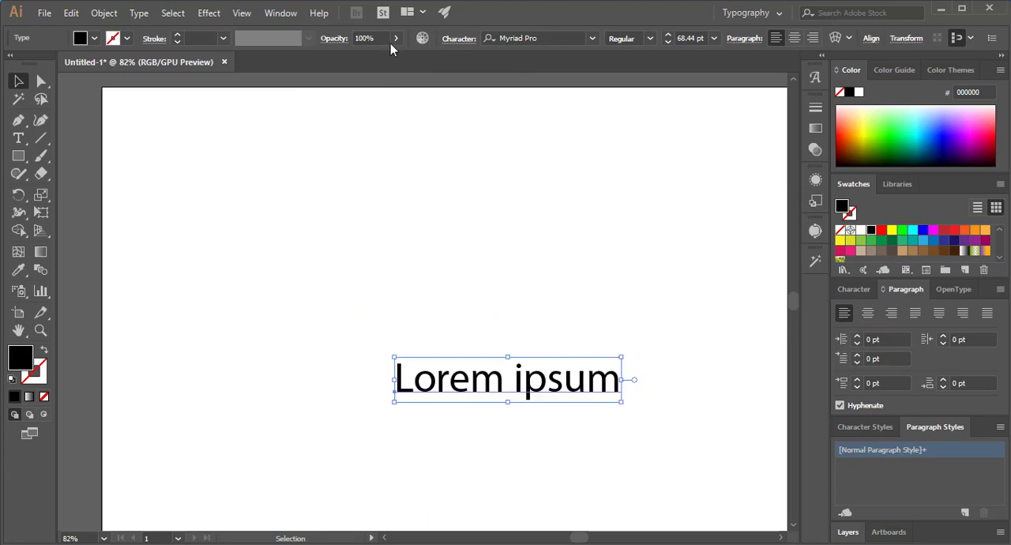
{"action": "left_click", "coordinate": [459, 41]}
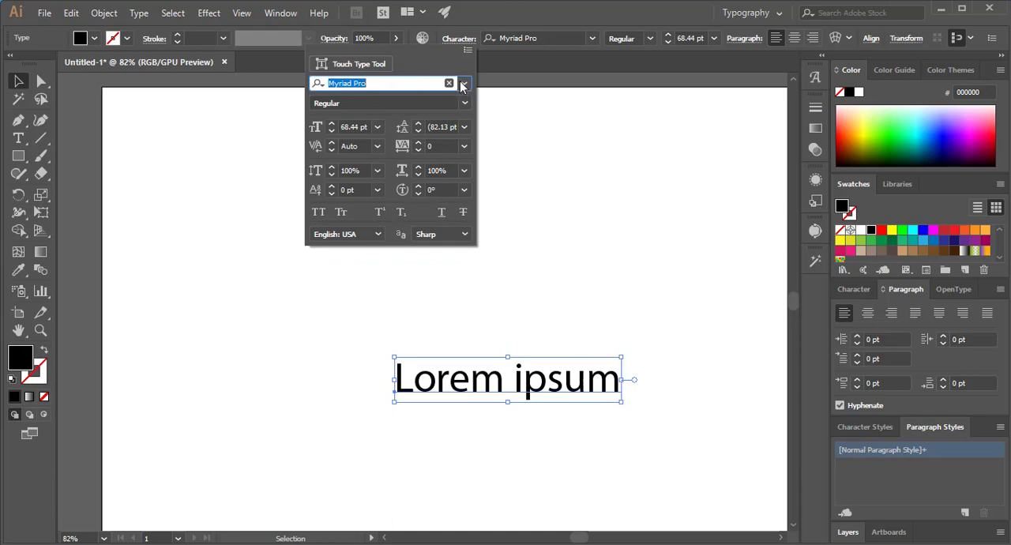
{"action": "left_click", "coordinate": [372, 81]}
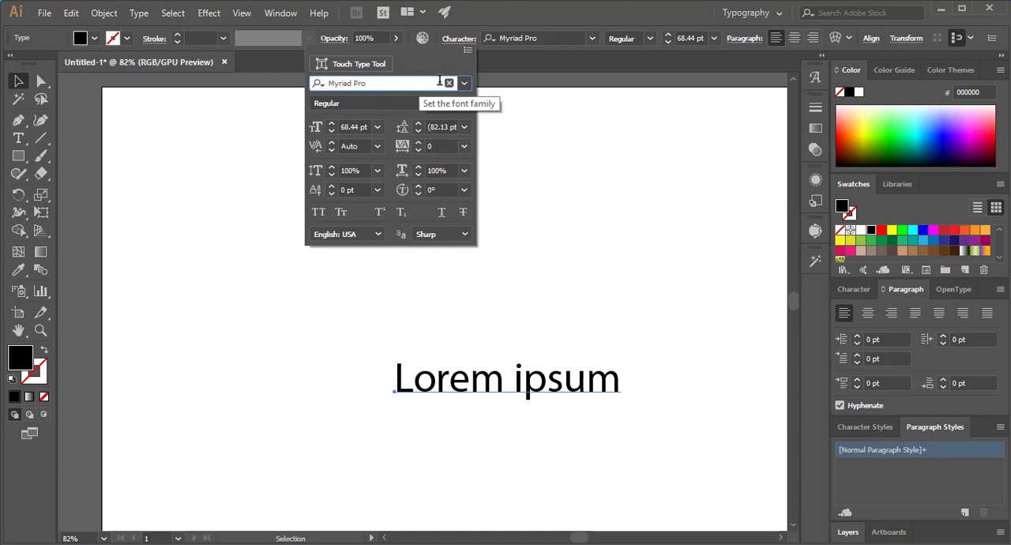
{"action": "left_click", "coordinate": [465, 83]}
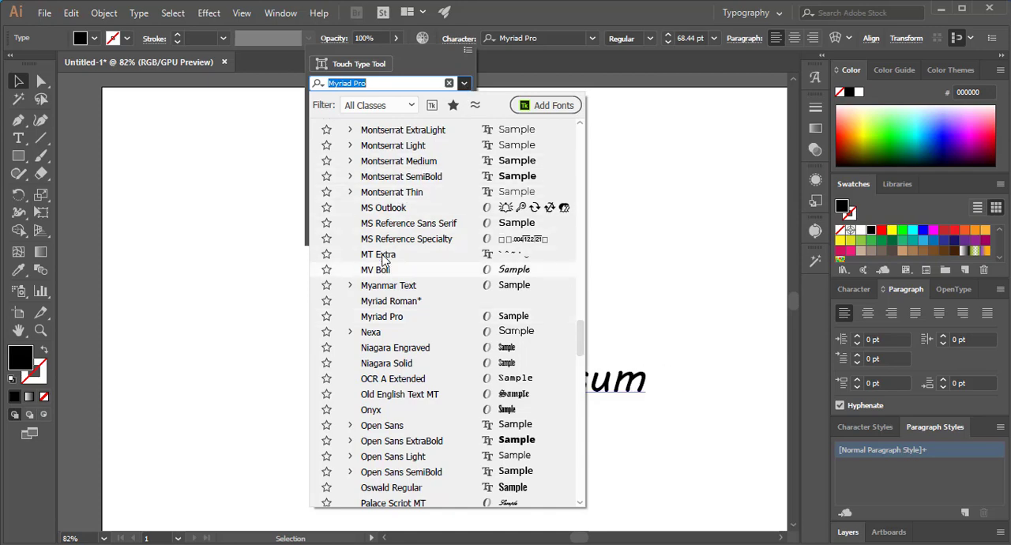
{"action": "left_click", "coordinate": [612, 364]}
{"action": "left_click", "coordinate": [562, 369]}
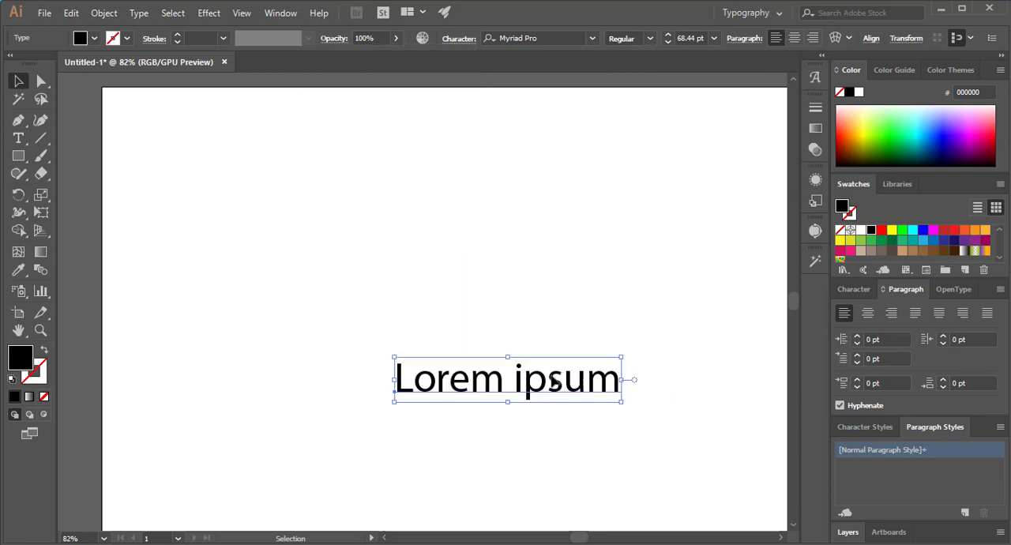
- Move the "Lorem ipsum" text to the artboard's right side and set its font to Niagara Solid
{"action": "left_click_drag", "start_coordinate": [554, 374], "coordinate": [732, 336]}
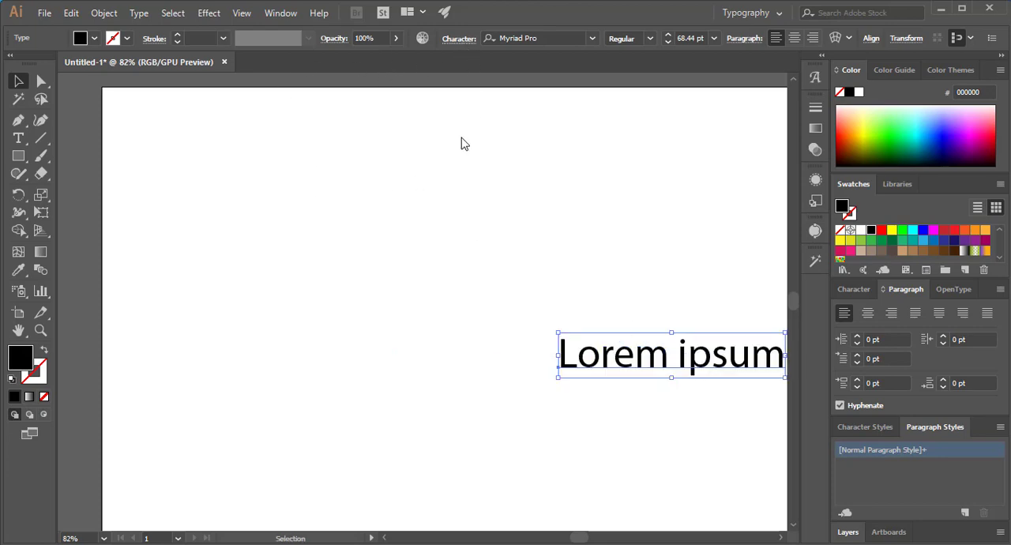
{"action": "left_click", "coordinate": [458, 38]}
{"action": "left_click", "coordinate": [463, 83]}
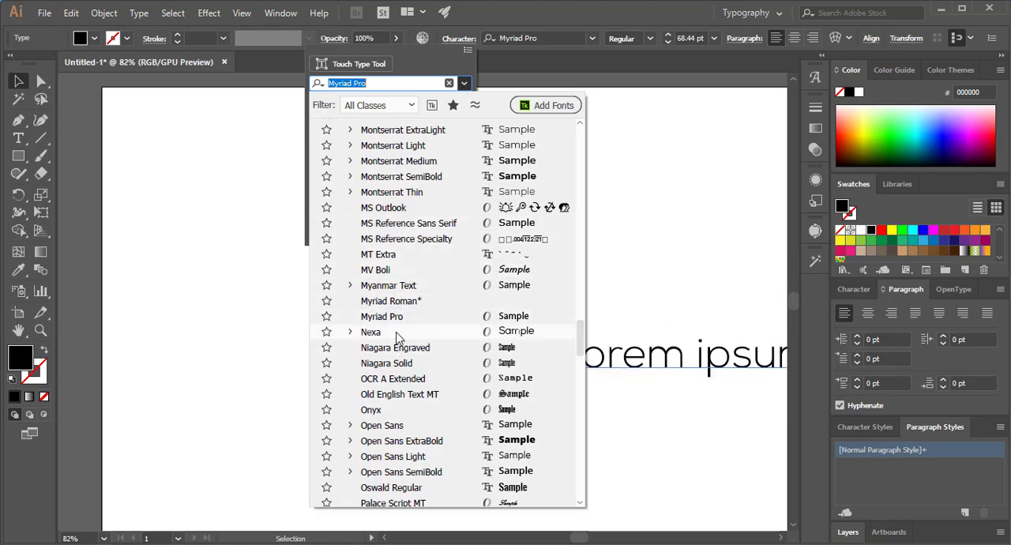
{"action": "left_click", "coordinate": [398, 365]}
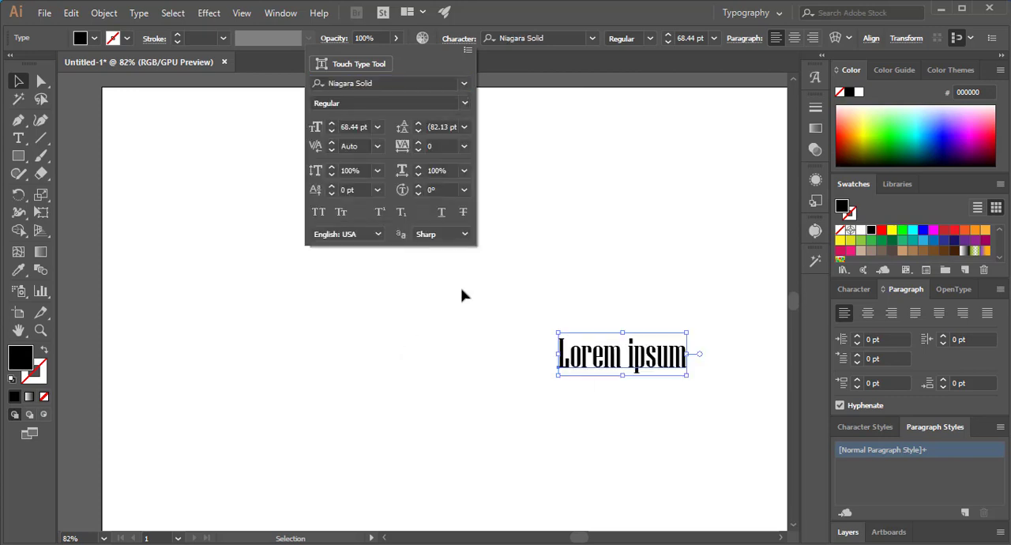
- Set the font size of the "Lorem ipsum" text to 72 pt
{"action": "left_click", "coordinate": [453, 41]}
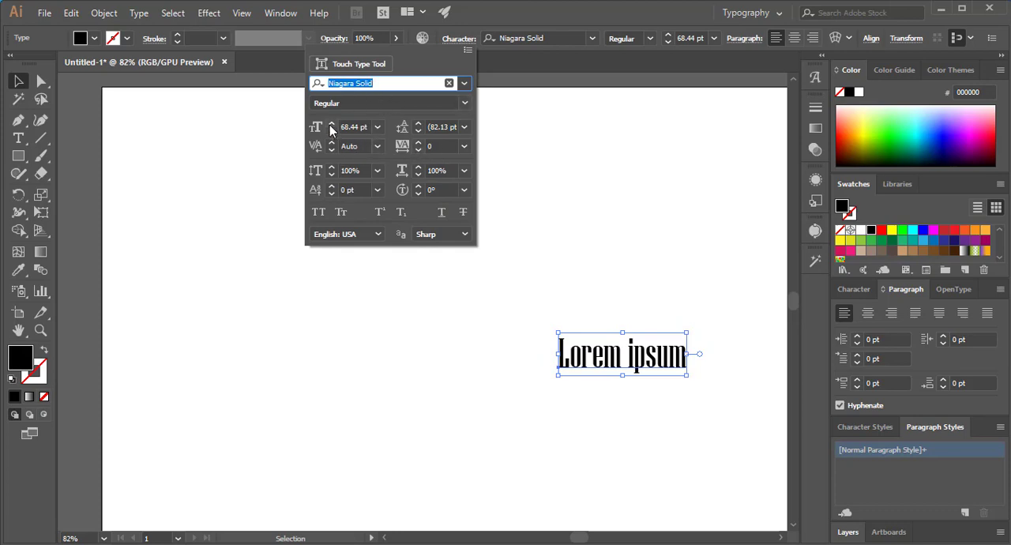
{"action": "left_click", "coordinate": [377, 128]}
{"action": "left_click", "coordinate": [389, 391]}
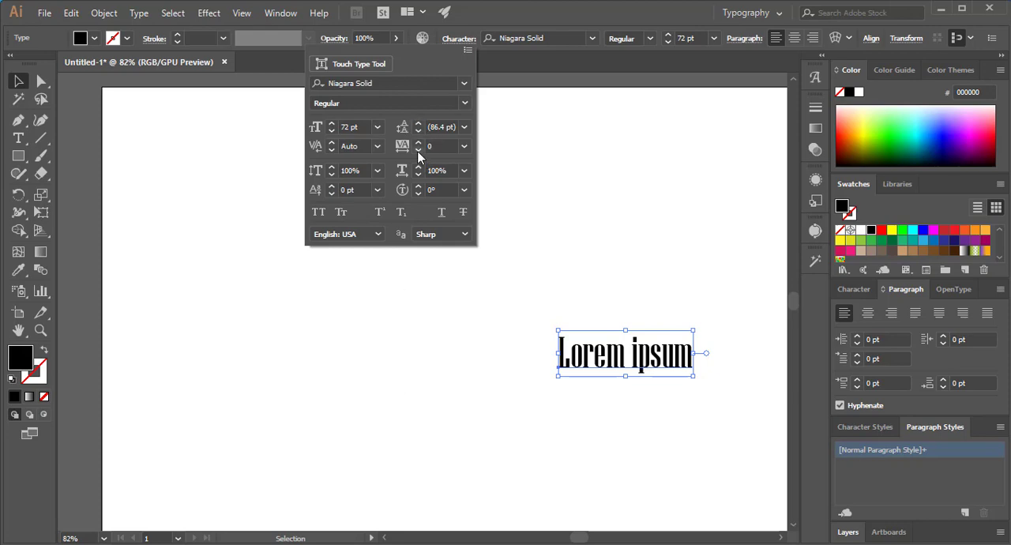
- Paste a second line reading "Lorem ipsum" below the first and move the two-line text to the artboard's right side
{"action": "left_click", "coordinate": [688, 360]}
{"action": "left_click", "coordinate": [22, 140]}
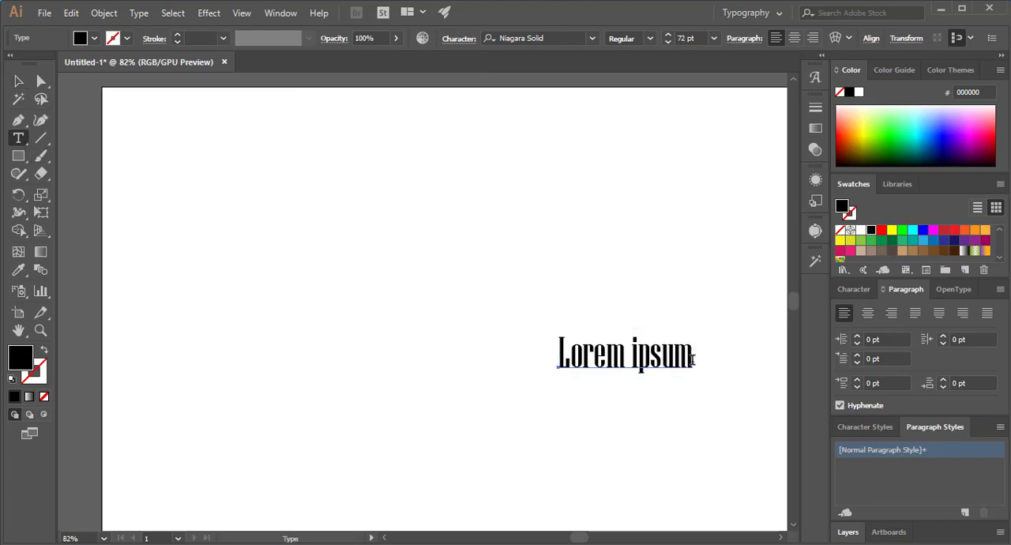
{"action": "left_click", "coordinate": [692, 359]}
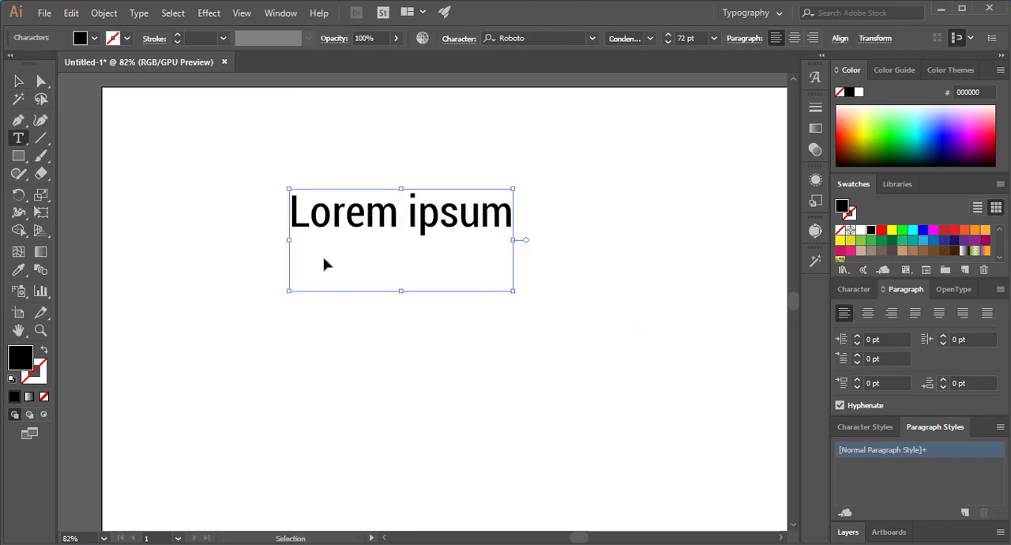
{"action": "key", "text": "ctrl+v"}
{"action": "left_click", "coordinate": [20, 82]}
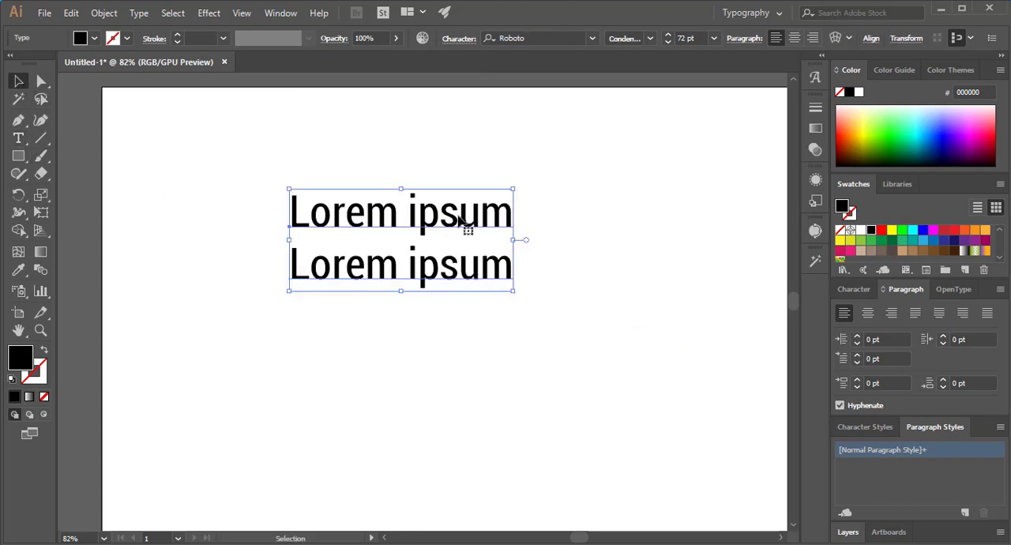
{"action": "left_click_drag", "start_coordinate": [458, 219], "coordinate": [712, 333]}
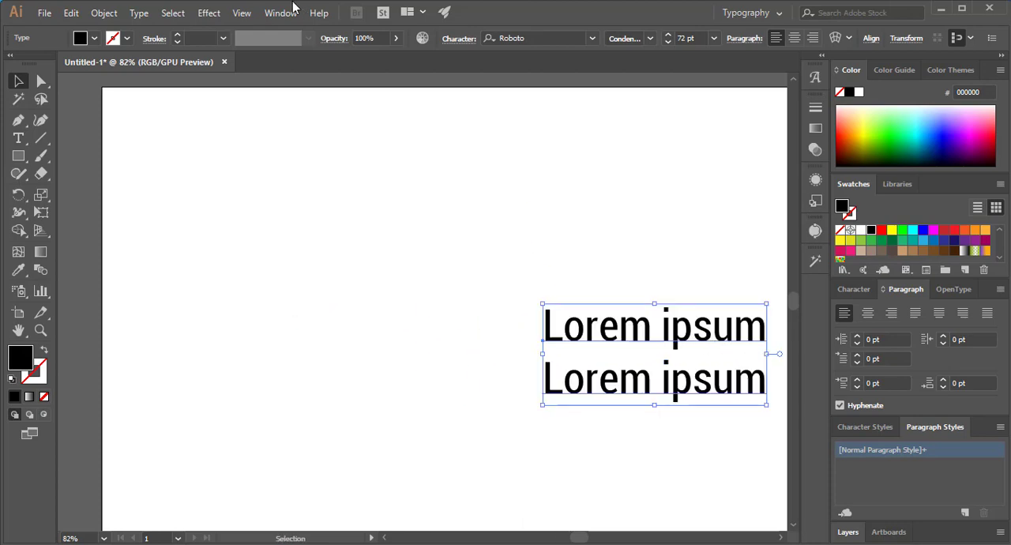
- Try tracking values of -50, -5 and 75 on the two-line text, and reset the tracking to 0
{"action": "left_click", "coordinate": [457, 40]}
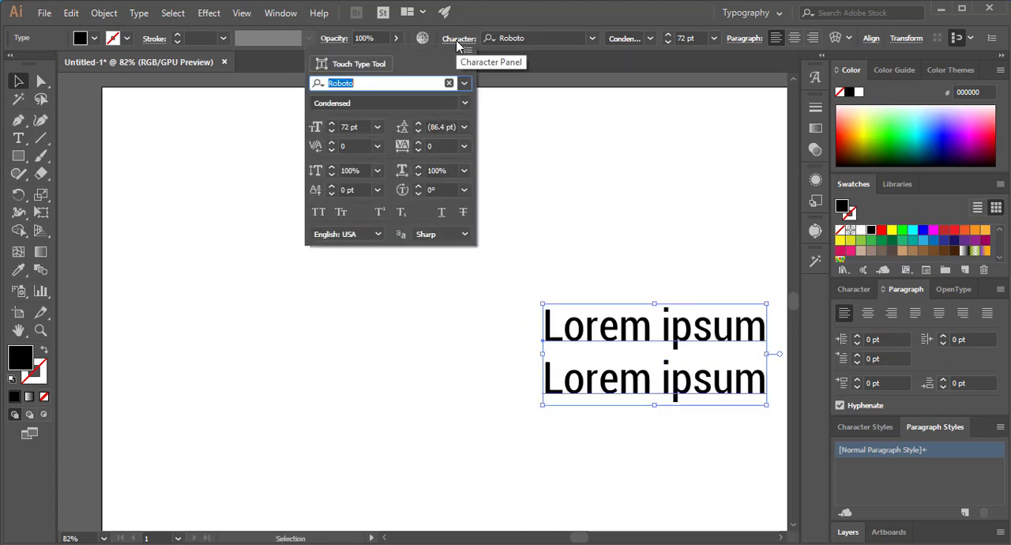
{"action": "left_click", "coordinate": [377, 146]}
{"action": "left_click", "coordinate": [390, 317]}
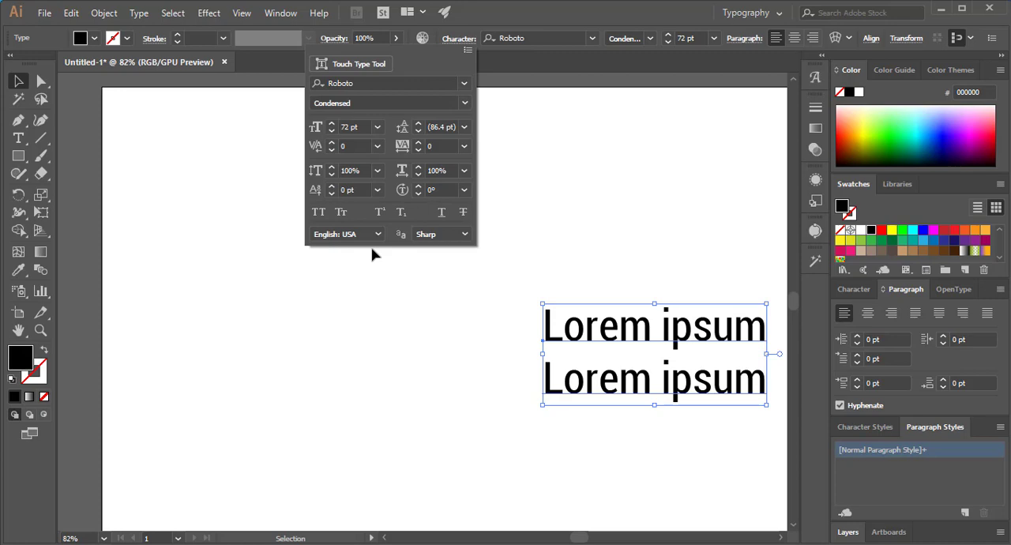
{"action": "left_click", "coordinate": [403, 147]}
{"action": "left_click", "coordinate": [465, 147]}
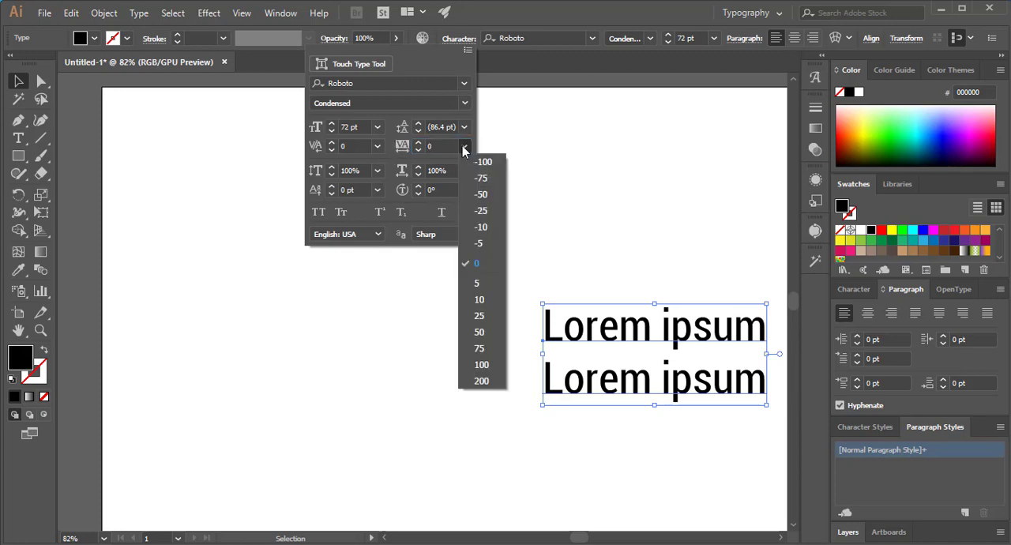
{"action": "left_click", "coordinate": [482, 196]}
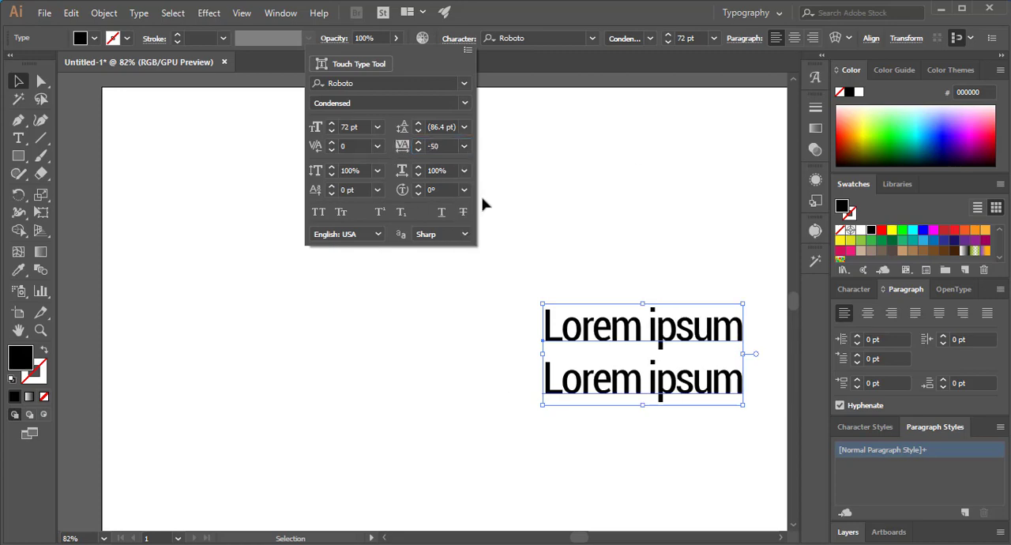
{"action": "left_click", "coordinate": [464, 147]}
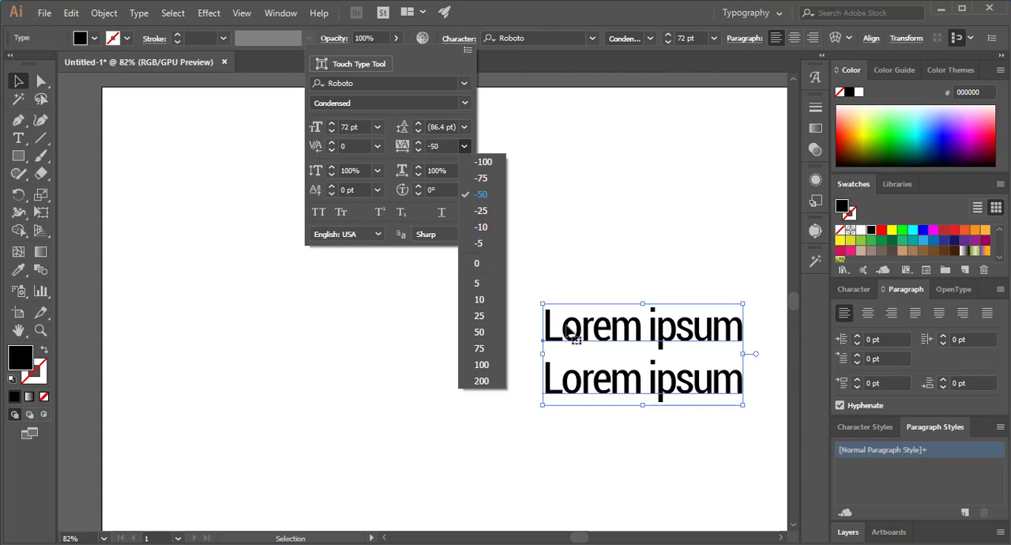
{"action": "left_click", "coordinate": [481, 243]}
{"action": "left_click", "coordinate": [467, 148]}
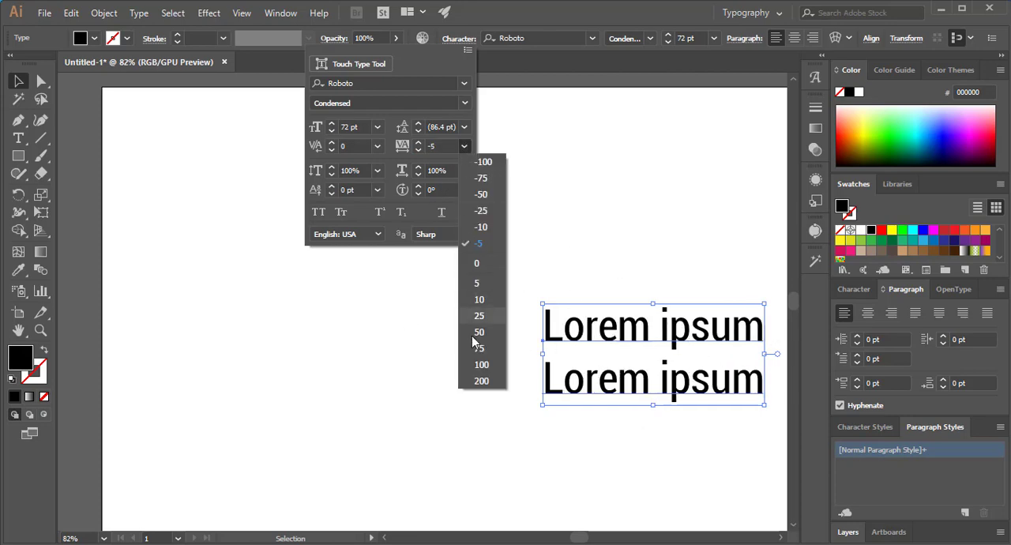
{"action": "left_click", "coordinate": [475, 348]}
{"action": "left_click", "coordinate": [469, 148]}
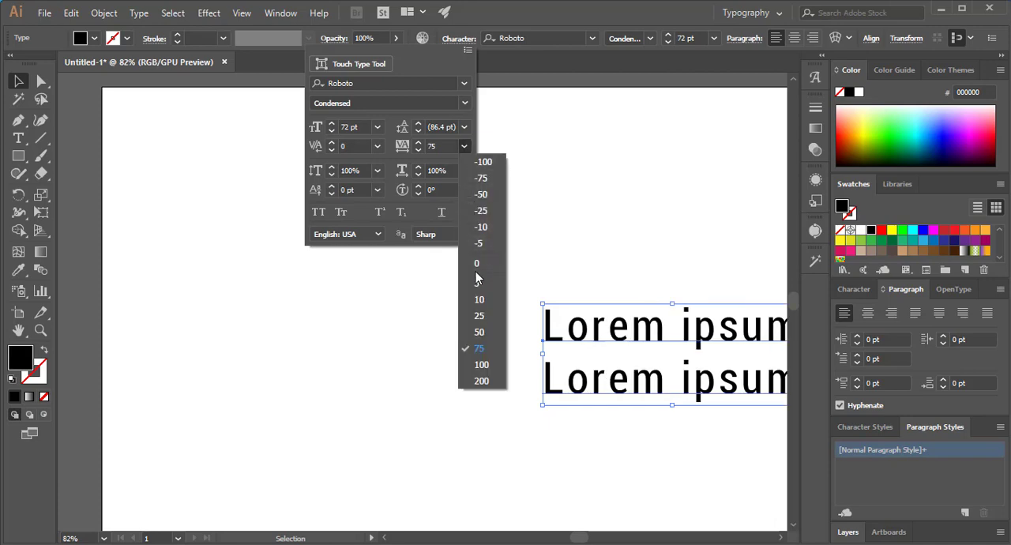
{"action": "left_click", "coordinate": [472, 266]}
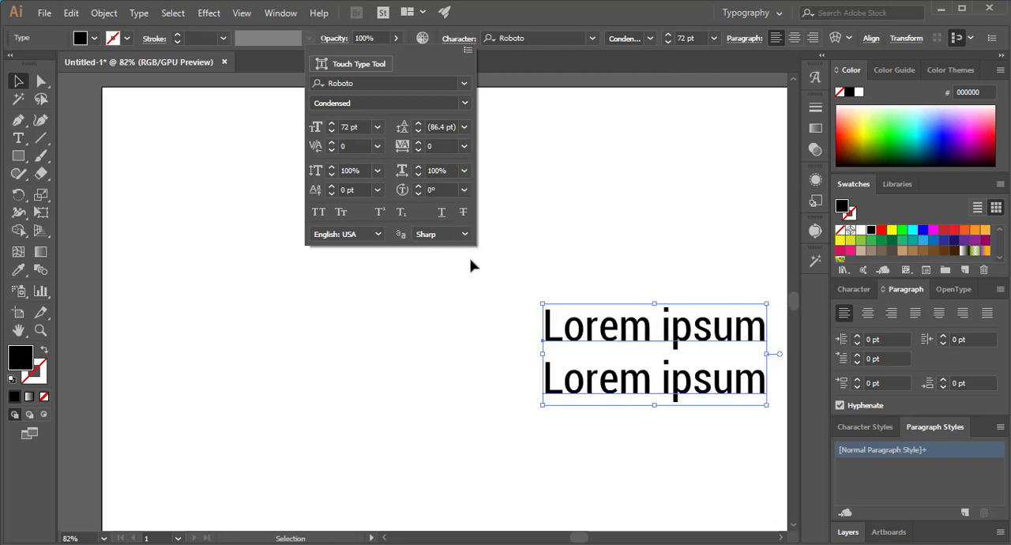
- Narrow the two-line text to a horizontal scale of about 87% and widen it again to 96%
{"action": "left_click", "coordinate": [417, 175]}
{"action": "left_click", "coordinate": [417, 175]}
{"action": "left_click", "coordinate": [417, 175]}
{"action": "left_click", "coordinate": [417, 176]}
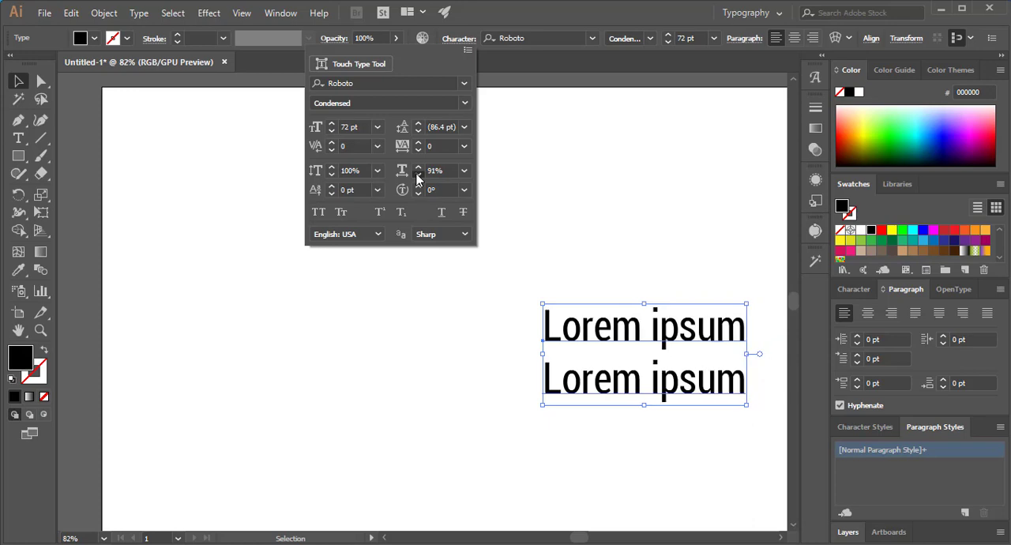
{"action": "left_click", "coordinate": [417, 176]}
{"action": "left_click", "coordinate": [417, 177]}
{"action": "left_click", "coordinate": [417, 177]}
{"action": "left_click", "coordinate": [419, 171]}
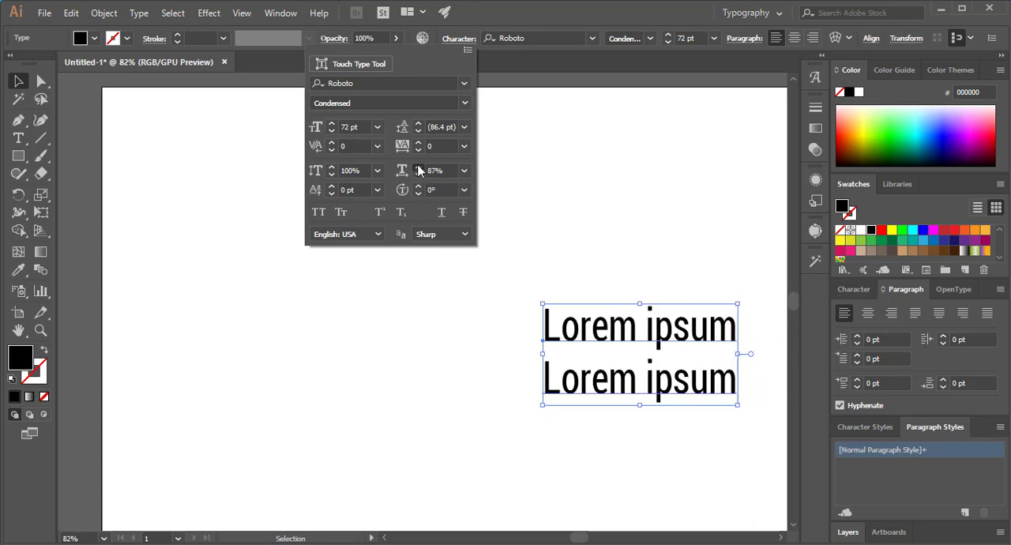
{"action": "left_click", "coordinate": [419, 169]}
{"action": "left_click", "coordinate": [419, 169]}
{"action": "left_click", "coordinate": [419, 169]}
{"action": "left_click", "coordinate": [418, 169]}
{"action": "left_click", "coordinate": [419, 169]}
{"action": "left_click", "coordinate": [418, 169]}
{"action": "left_click", "coordinate": [419, 169]}
{"action": "left_click", "coordinate": [418, 169]}
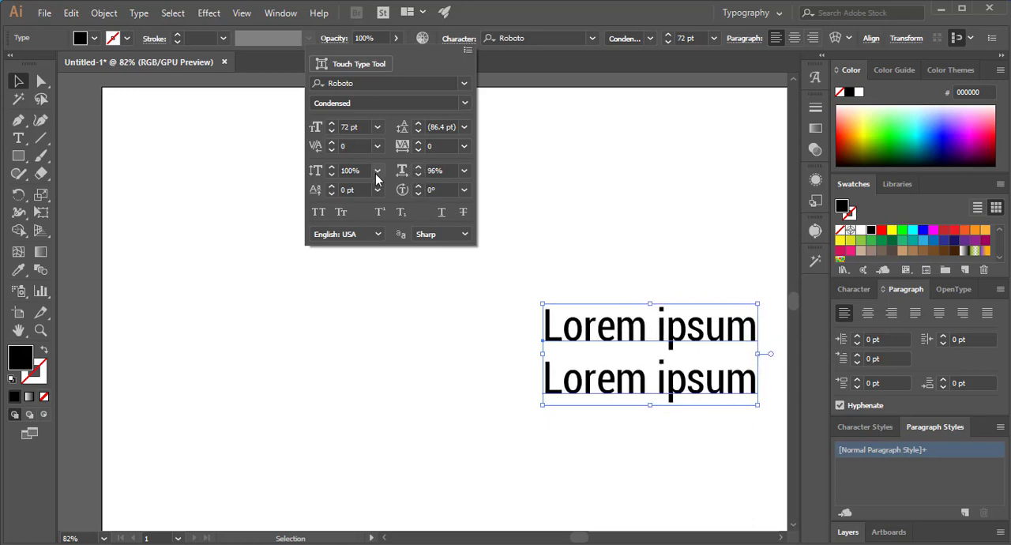
- Try vertical scales of 125%, 175% and 25% on the two-line text, and return it to 100%
{"action": "left_click", "coordinate": [377, 171]}
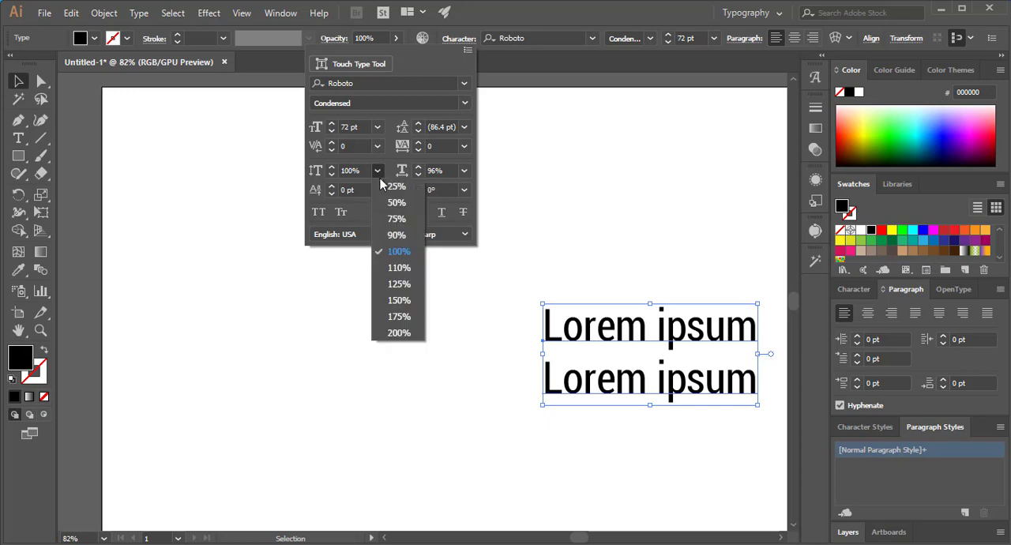
{"action": "left_click", "coordinate": [395, 288]}
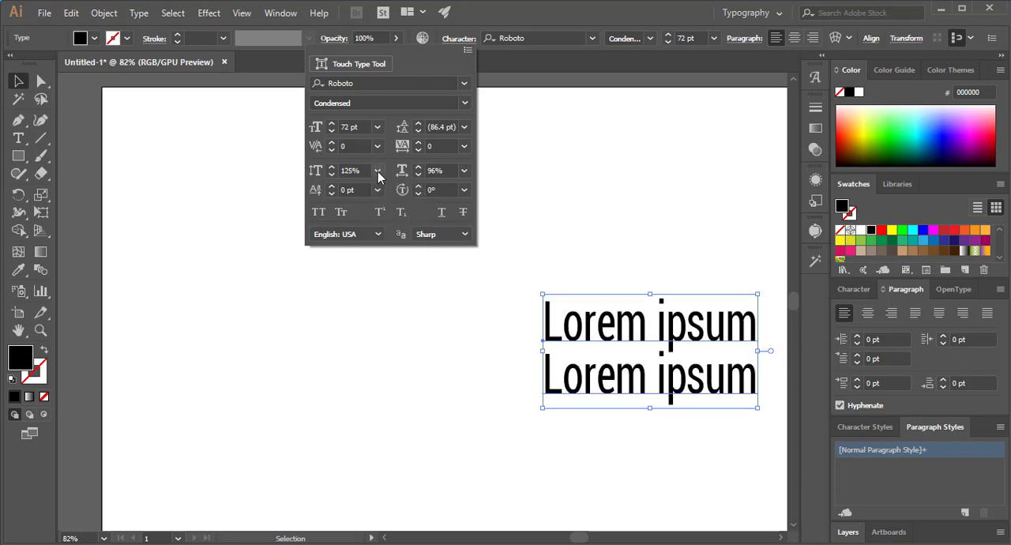
{"action": "left_click", "coordinate": [377, 172]}
{"action": "left_click", "coordinate": [395, 318]}
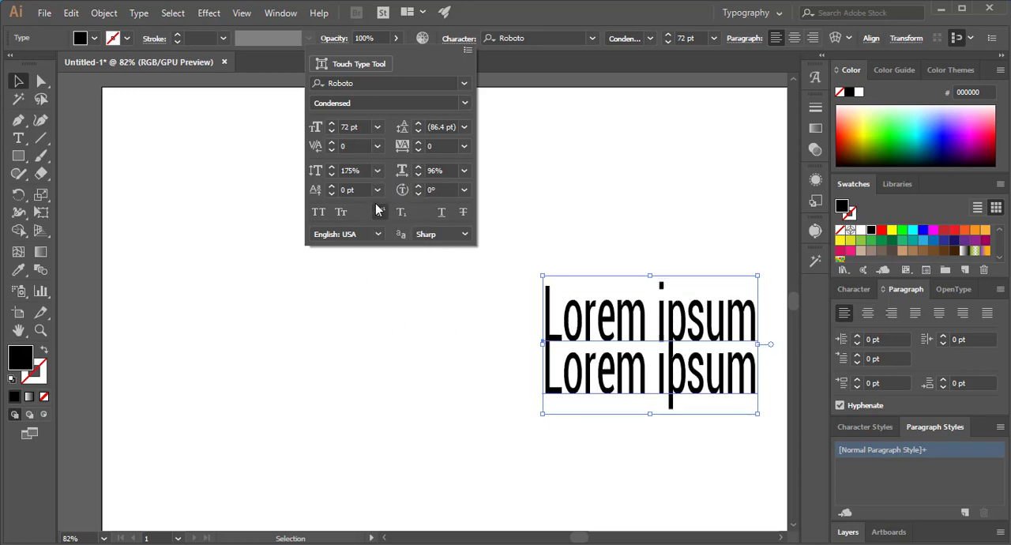
{"action": "left_click", "coordinate": [377, 171]}
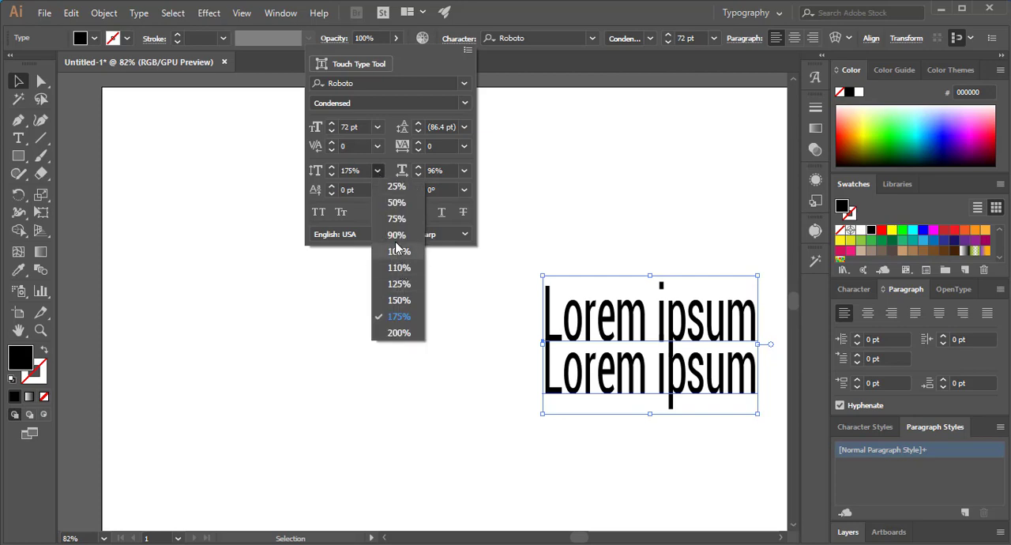
{"action": "left_click", "coordinate": [397, 188]}
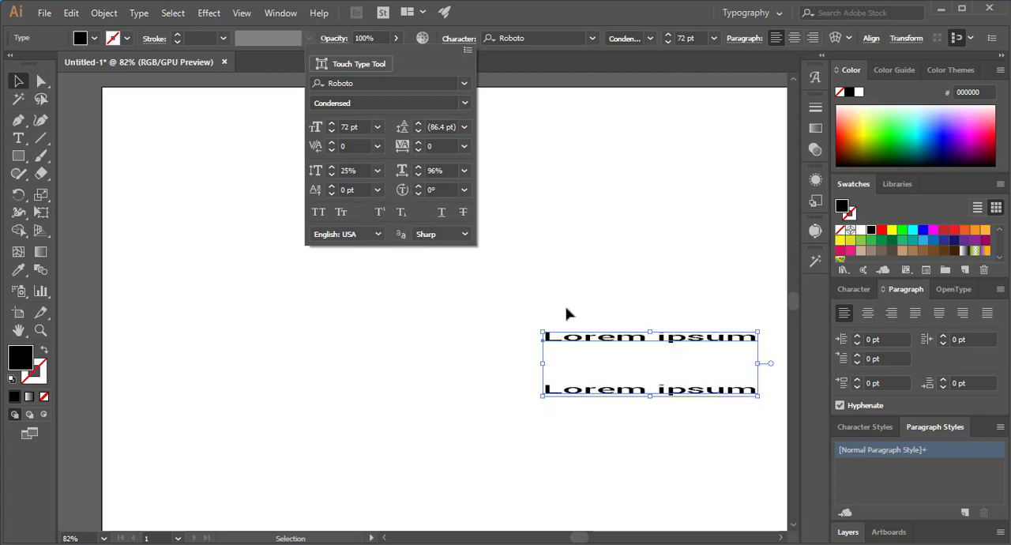
{"action": "left_click", "coordinate": [377, 171]}
{"action": "left_click", "coordinate": [386, 254]}
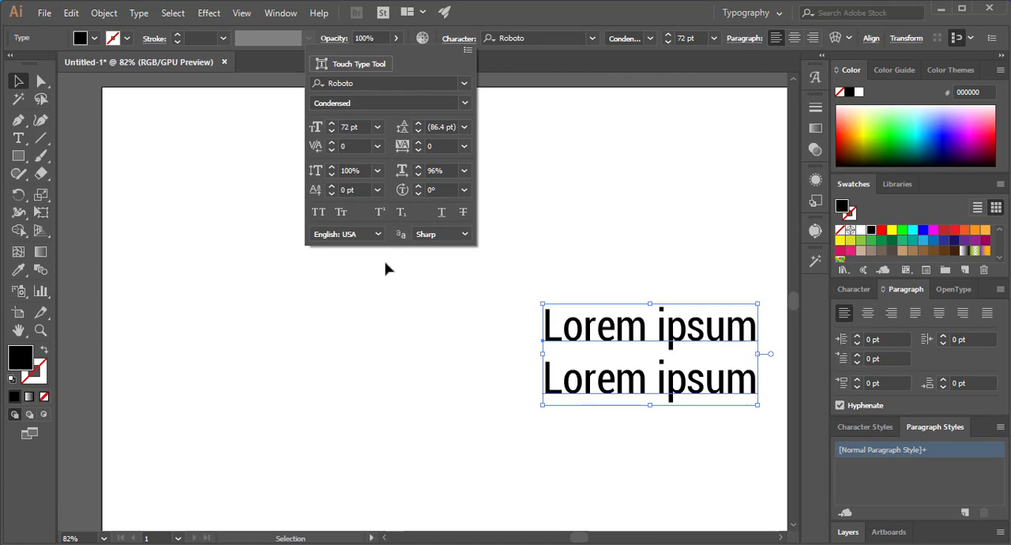
- Set the two-line text's baseline shift to 3 pt, then try a 75% vertical scale and return it to 100%
{"action": "left_click", "coordinate": [382, 193]}
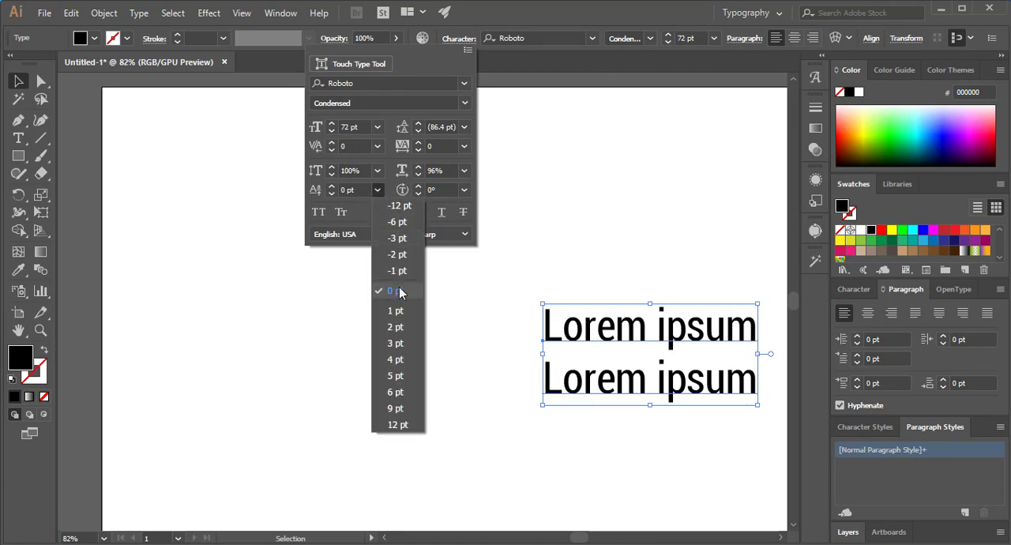
{"action": "left_click", "coordinate": [399, 336]}
{"action": "left_click", "coordinate": [378, 172]}
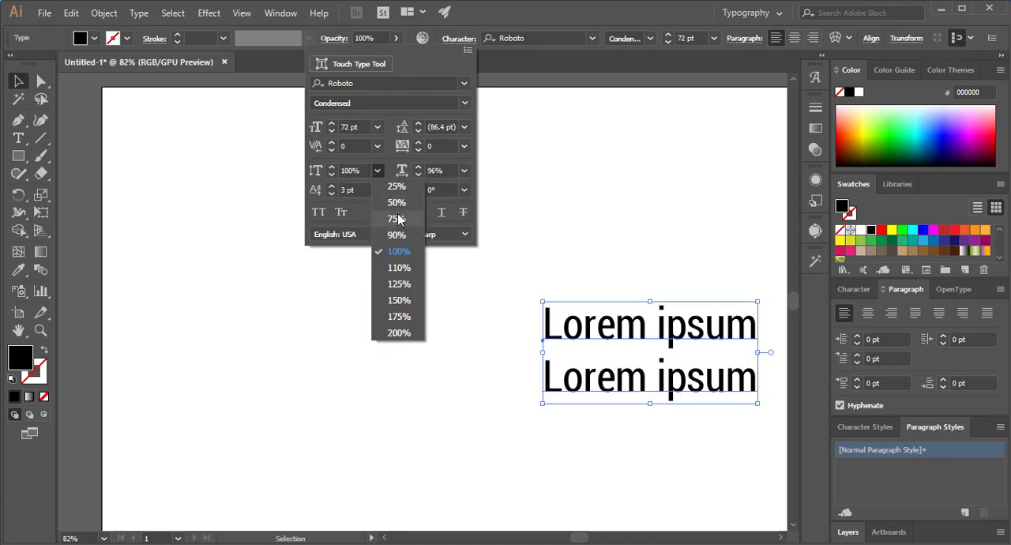
{"action": "left_click", "coordinate": [395, 224]}
{"action": "left_click", "coordinate": [378, 171]}
{"action": "left_click", "coordinate": [388, 255]}
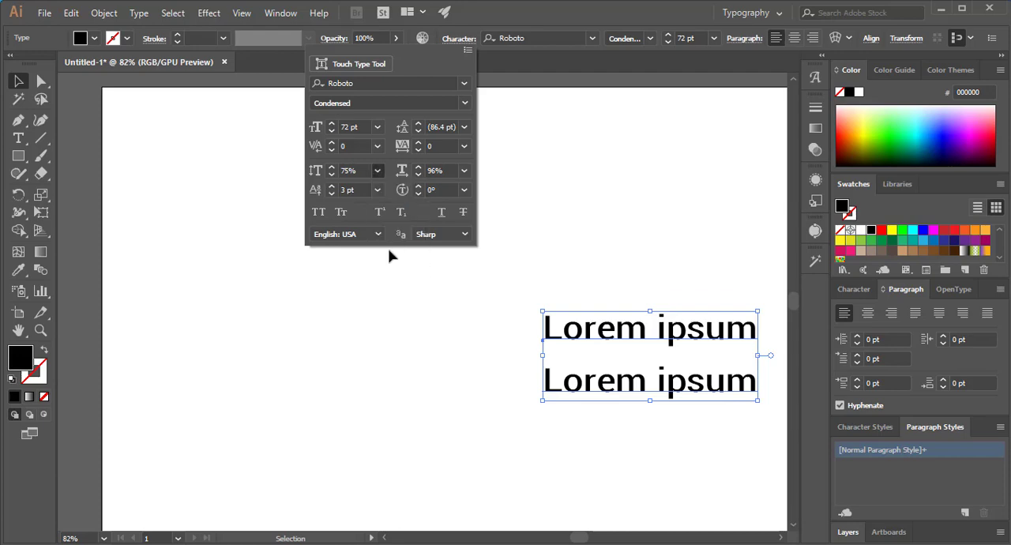
- Try All Caps on the two-line text, switch it to Small Caps, and toggle Superscript on and back off
{"action": "left_click", "coordinate": [319, 214]}
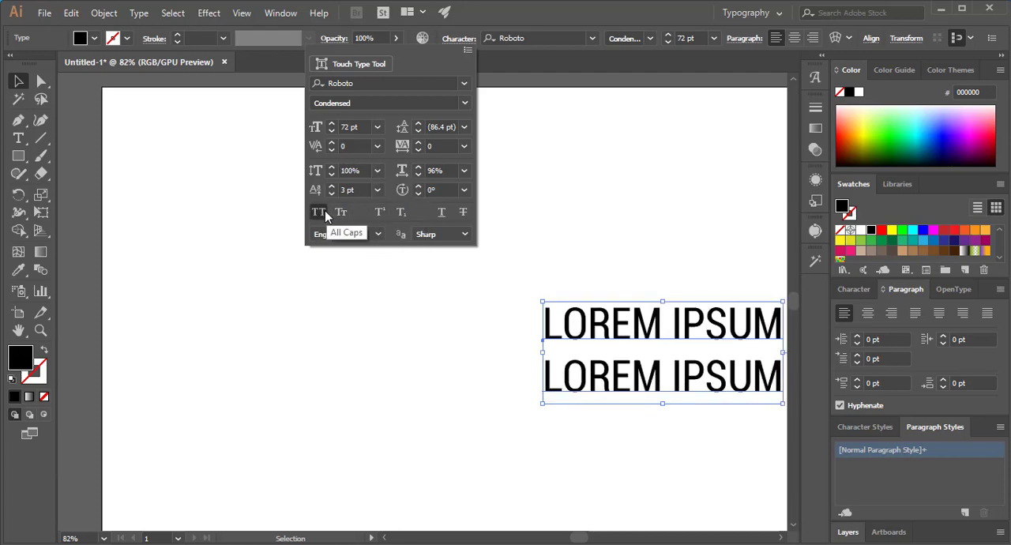
{"action": "left_click", "coordinate": [341, 213]}
{"action": "left_click", "coordinate": [379, 215]}
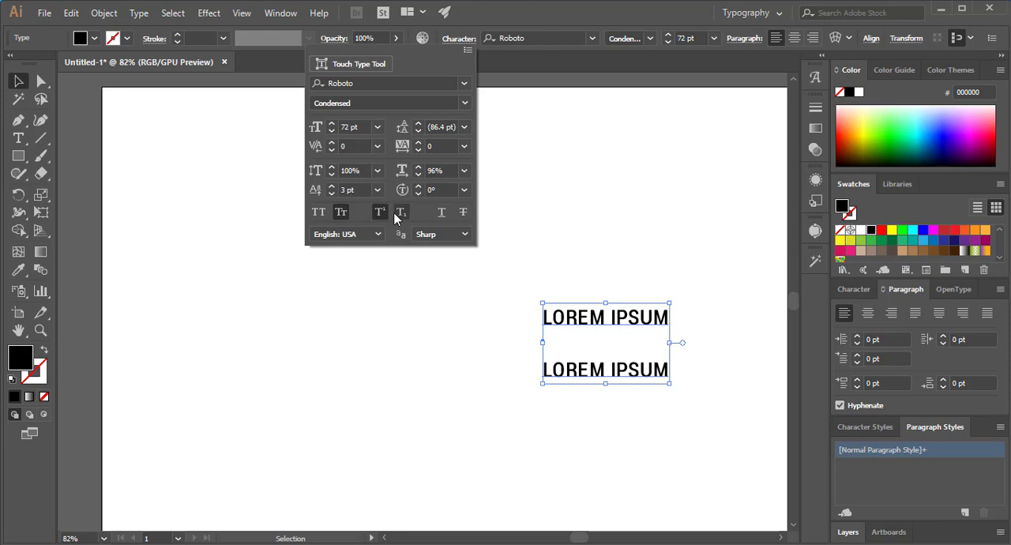
{"action": "left_click", "coordinate": [378, 214]}
{"action": "left_click", "coordinate": [379, 214]}
{"action": "left_click", "coordinate": [380, 214]}
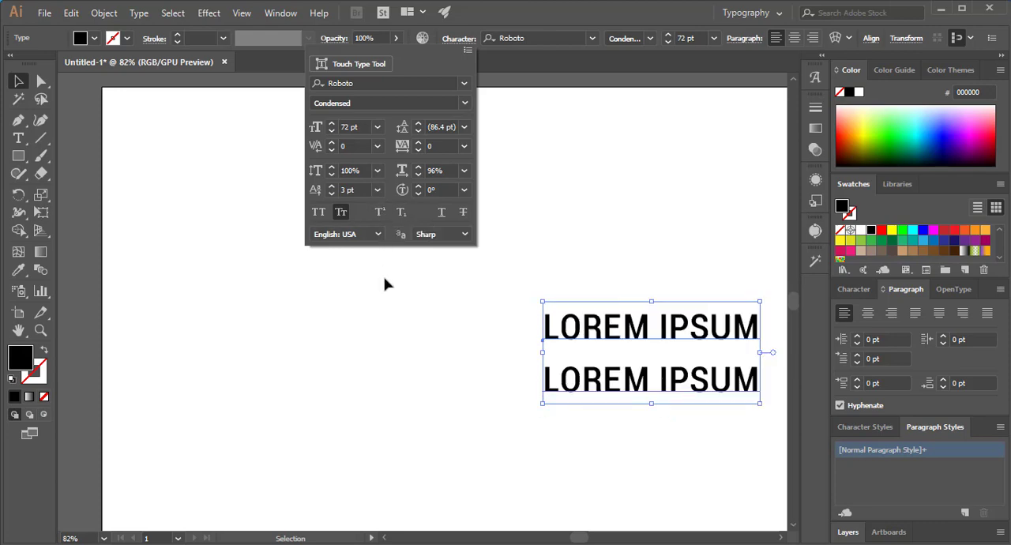
- Move the two-line text a short way to the left and deselect it
{"action": "left_click", "coordinate": [620, 353]}
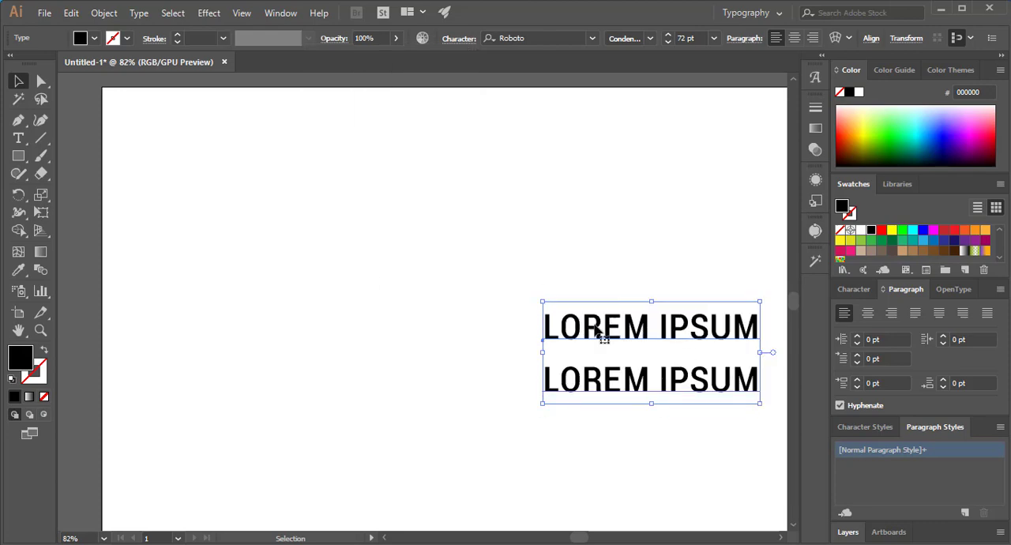
{"action": "left_click_drag", "start_coordinate": [605, 332], "coordinate": [542, 331]}
{"action": "left_click", "coordinate": [514, 250]}
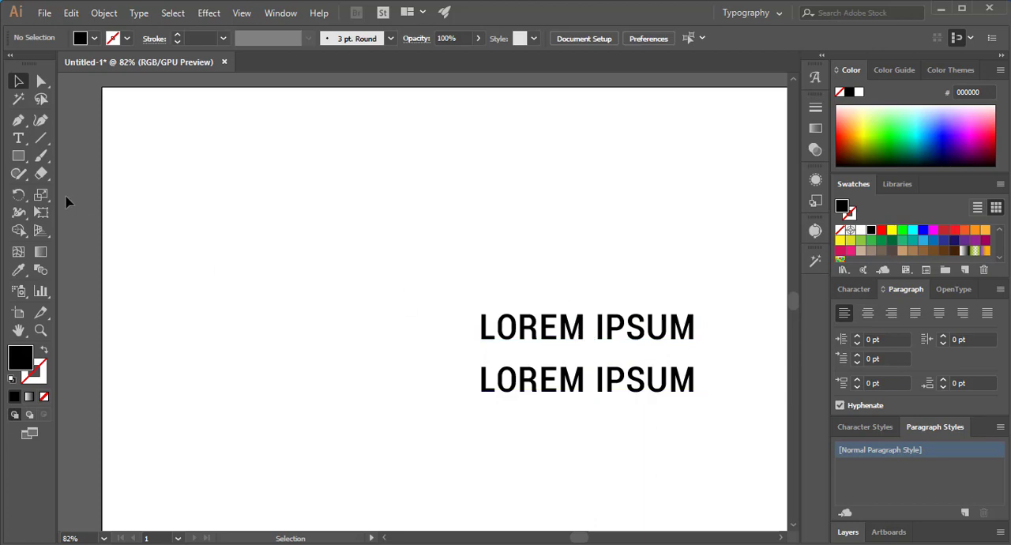
- Insert a "1" directly after LOREM in the first line and format it as superscript
{"action": "left_click", "coordinate": [18, 138]}
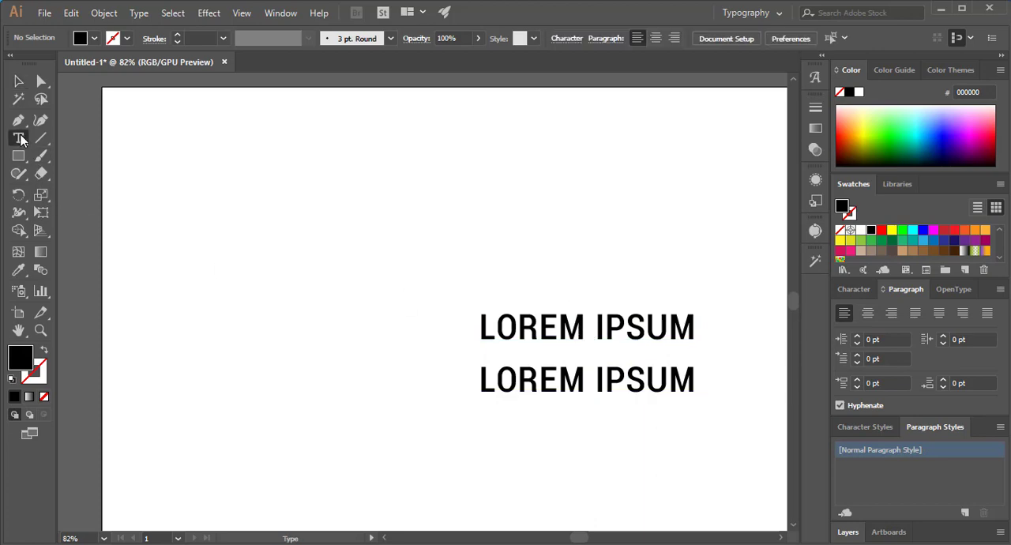
{"action": "left_click", "coordinate": [592, 333]}
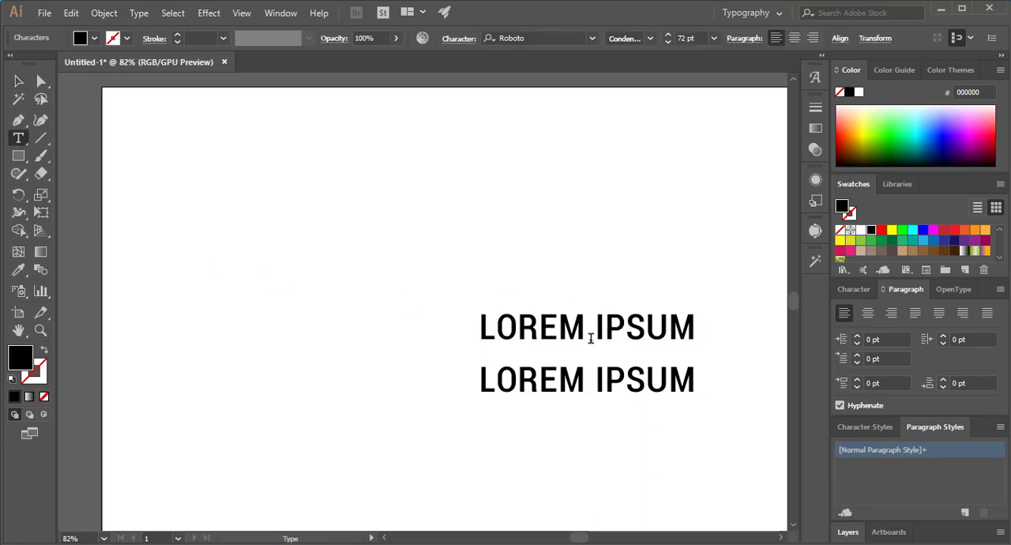
{"action": "type", "text": "1"}
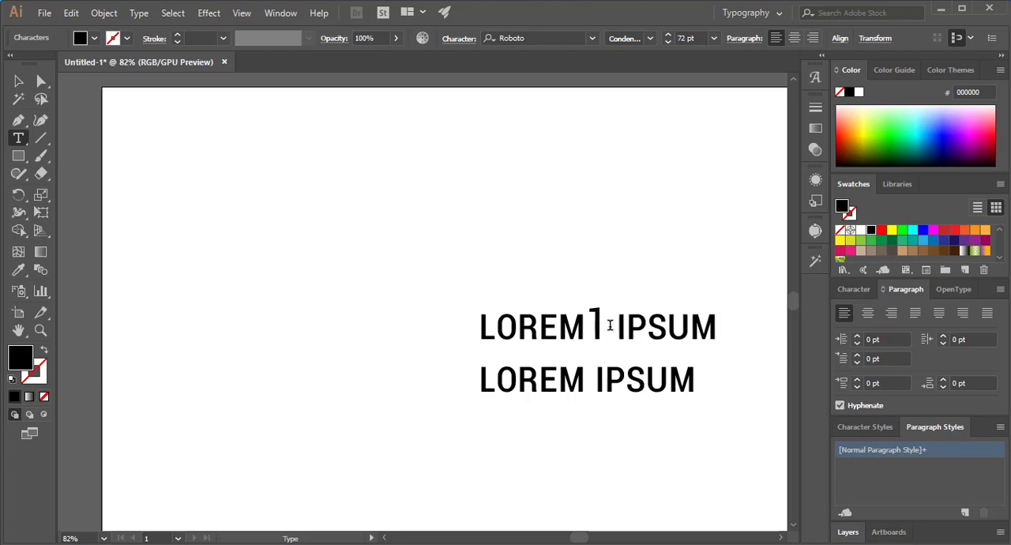
{"action": "left_click_drag", "start_coordinate": [610, 326], "coordinate": [586, 325]}
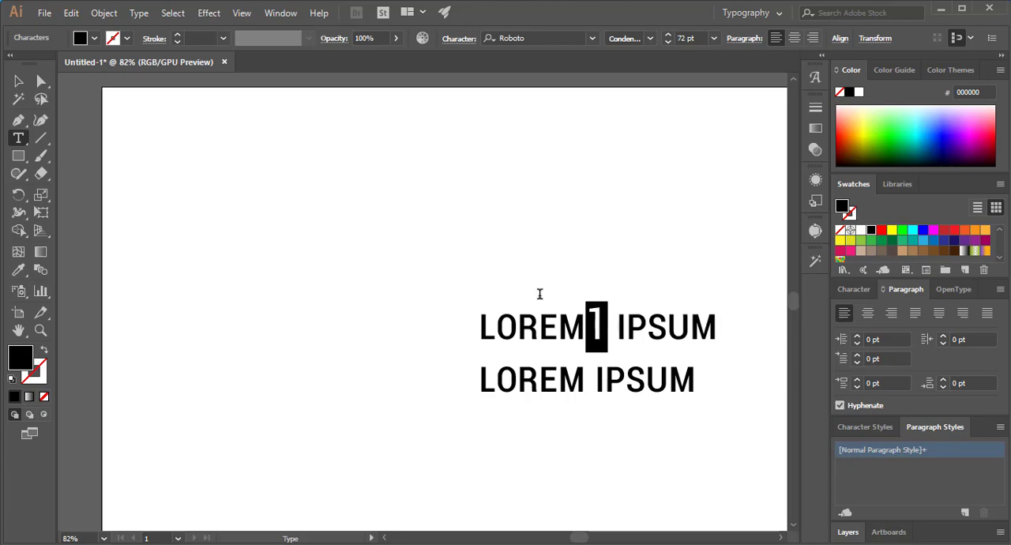
{"action": "left_click", "coordinate": [451, 41]}
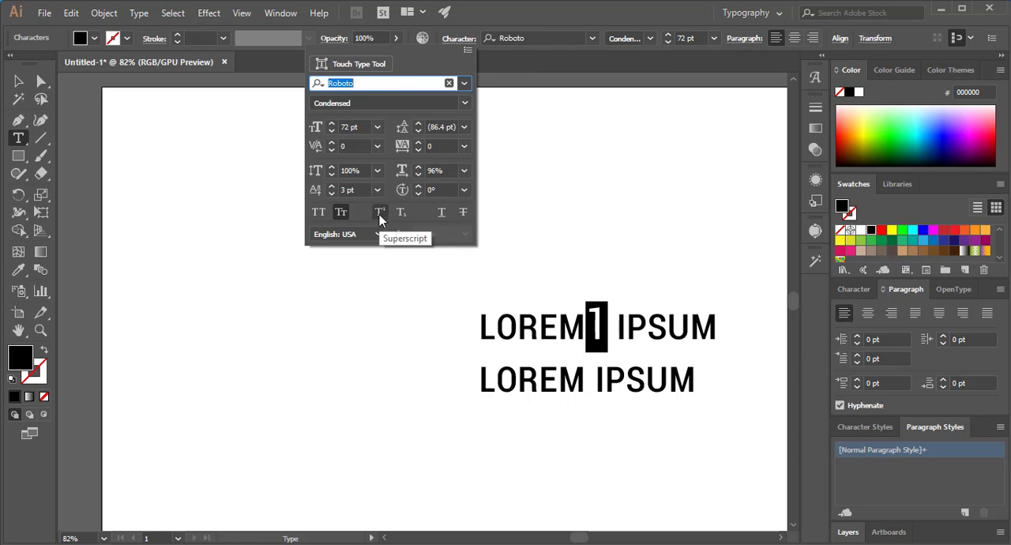
{"action": "left_click", "coordinate": [380, 214]}
{"action": "left_click", "coordinate": [598, 316]}
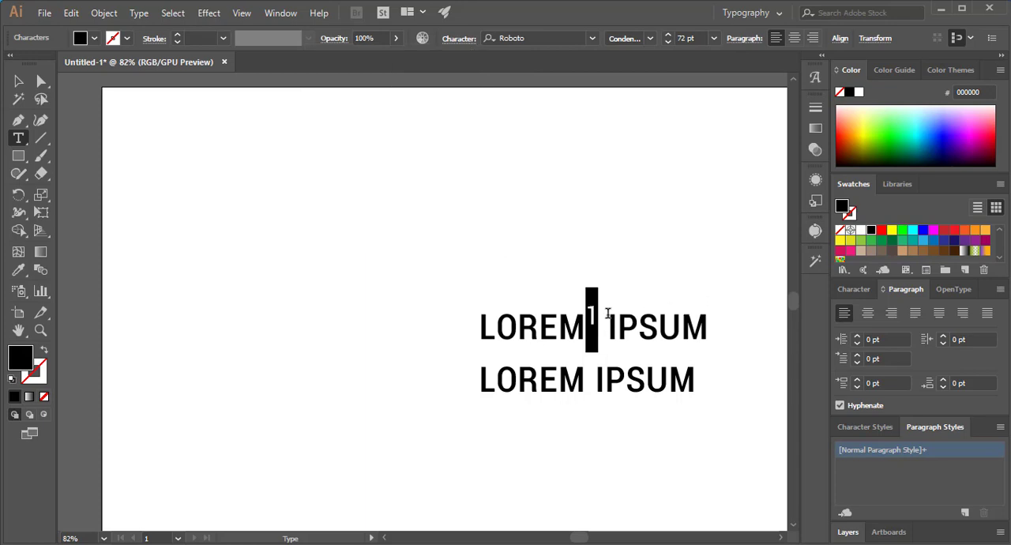
- Select the superscript 1 in the first line and change it to subscript
{"action": "left_click", "coordinate": [609, 319]}
{"action": "key", "text": "shift+Left"}
{"action": "left_click", "coordinate": [452, 40]}
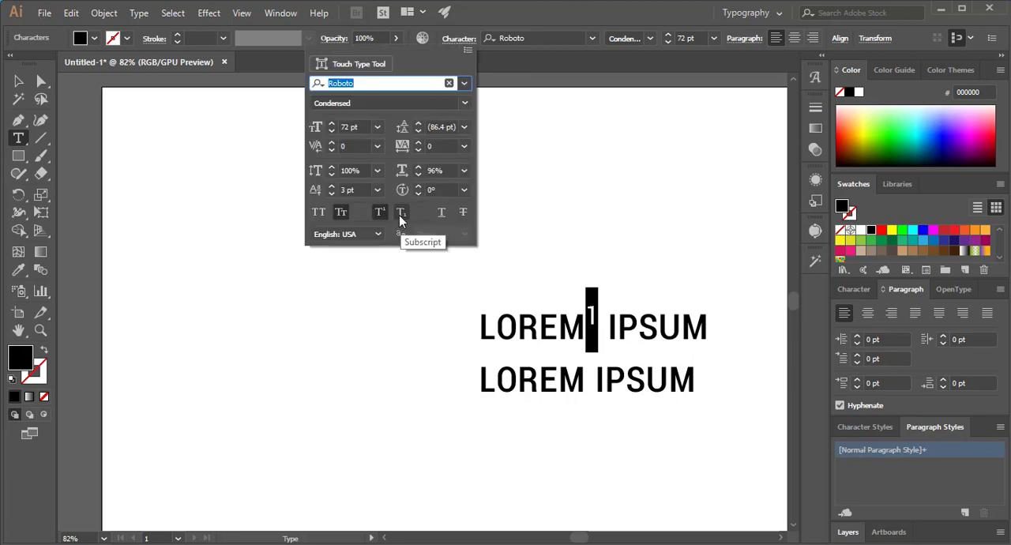
{"action": "left_click", "coordinate": [399, 218]}
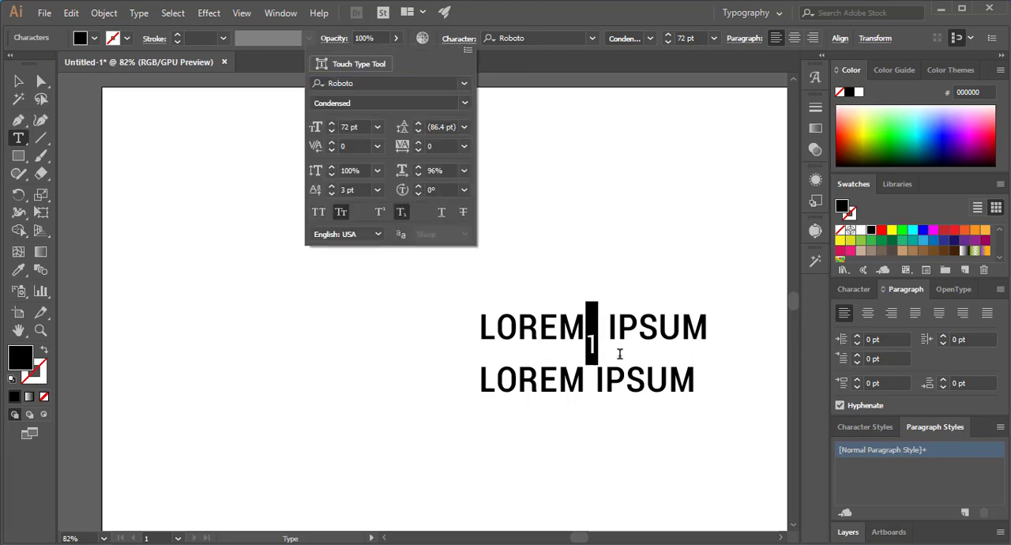
{"action": "left_click", "coordinate": [607, 267]}
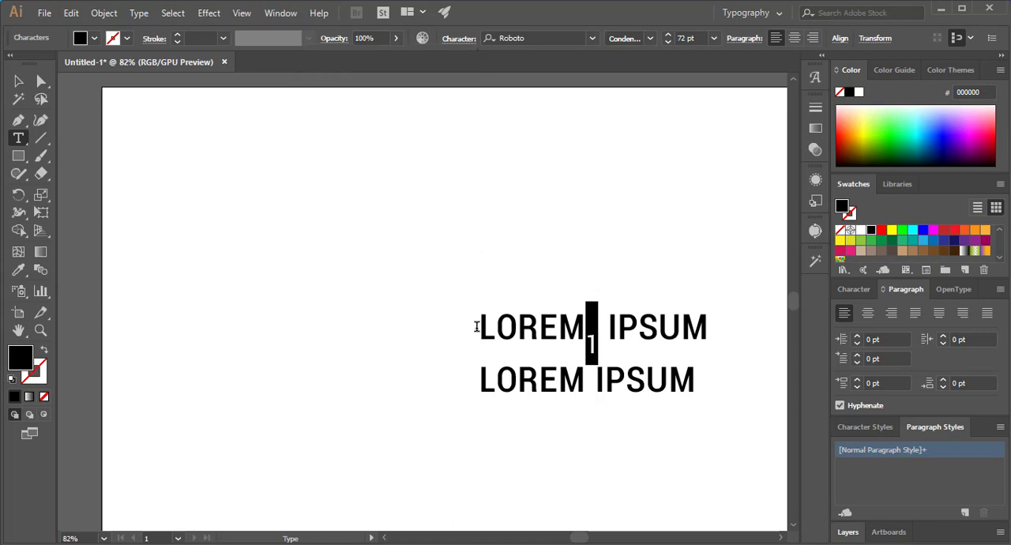
- Try strikethrough on the word LOREM in the first line and remove it again
{"action": "left_click_drag", "start_coordinate": [476, 327], "coordinate": [575, 330]}
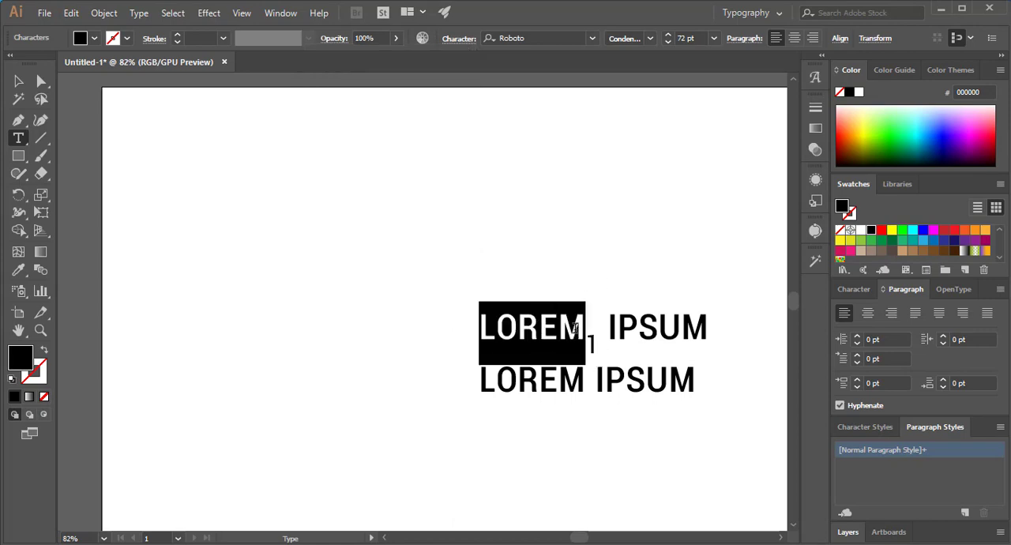
{"action": "left_click", "coordinate": [461, 38]}
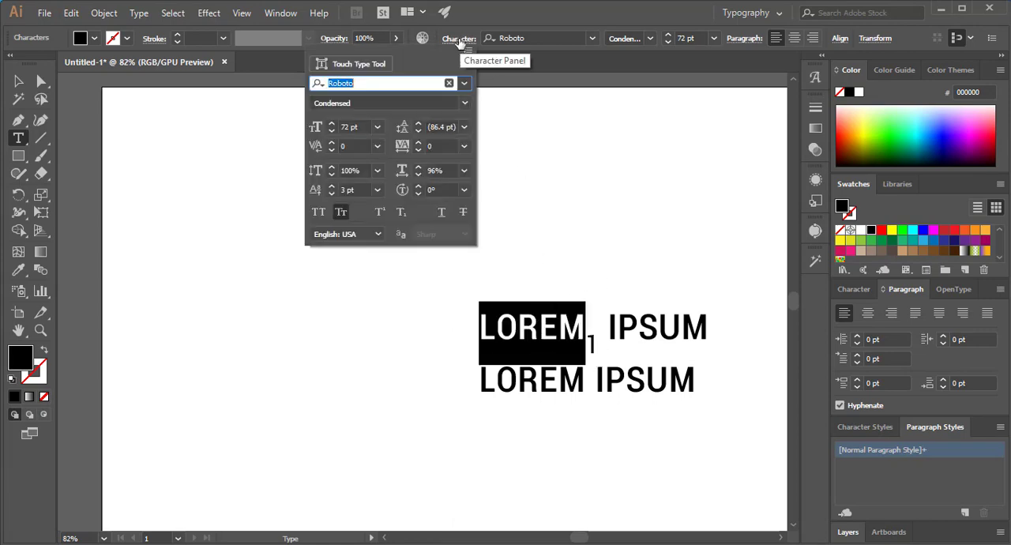
{"action": "left_click", "coordinate": [465, 214]}
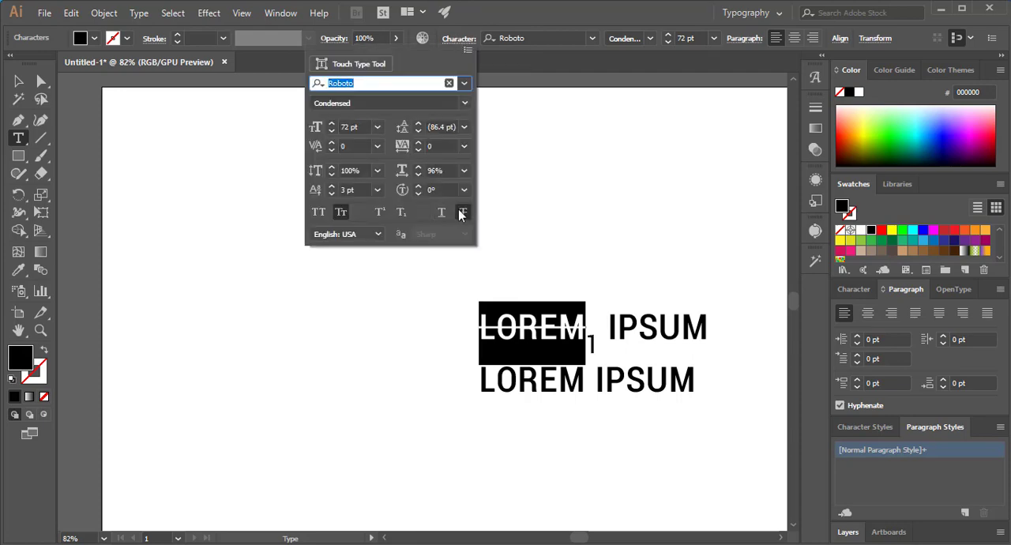
{"action": "left_click", "coordinate": [460, 213]}
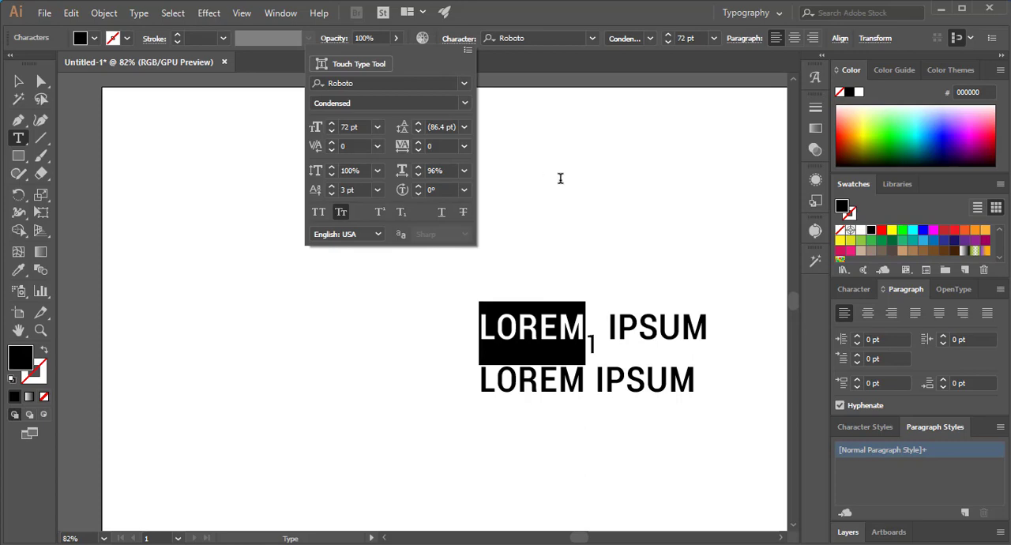
{"action": "left_click", "coordinate": [377, 147]}
{"action": "left_click", "coordinate": [377, 147]}
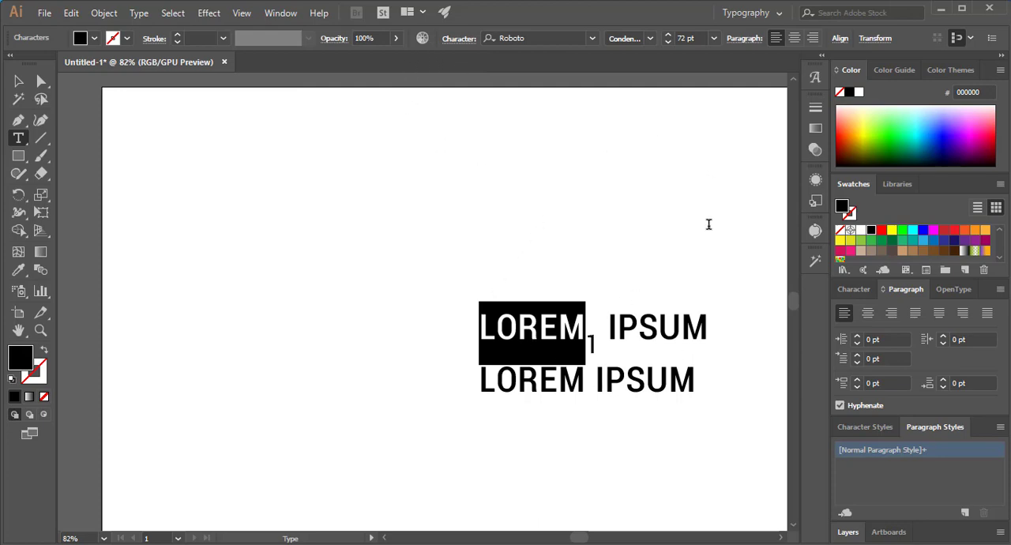
- Raise the first line's left paragraph indent to 29 pt and lower it to -19 pt
{"action": "left_click", "coordinate": [740, 39]}
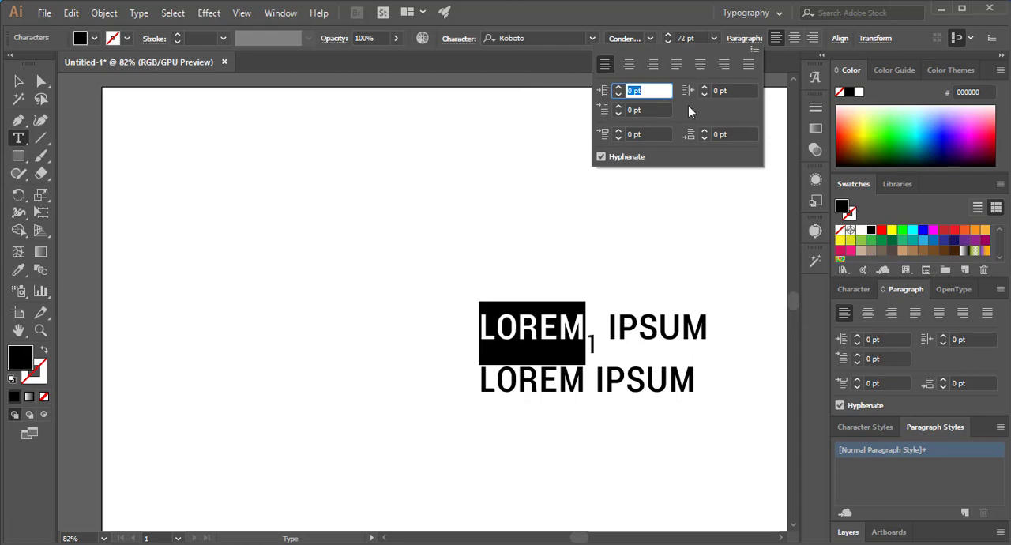
{"action": "left_click", "coordinate": [620, 88]}
{"action": "left_click", "coordinate": [620, 88]}
{"action": "left_click", "coordinate": [620, 88]}
{"action": "left_click", "coordinate": [620, 88]}
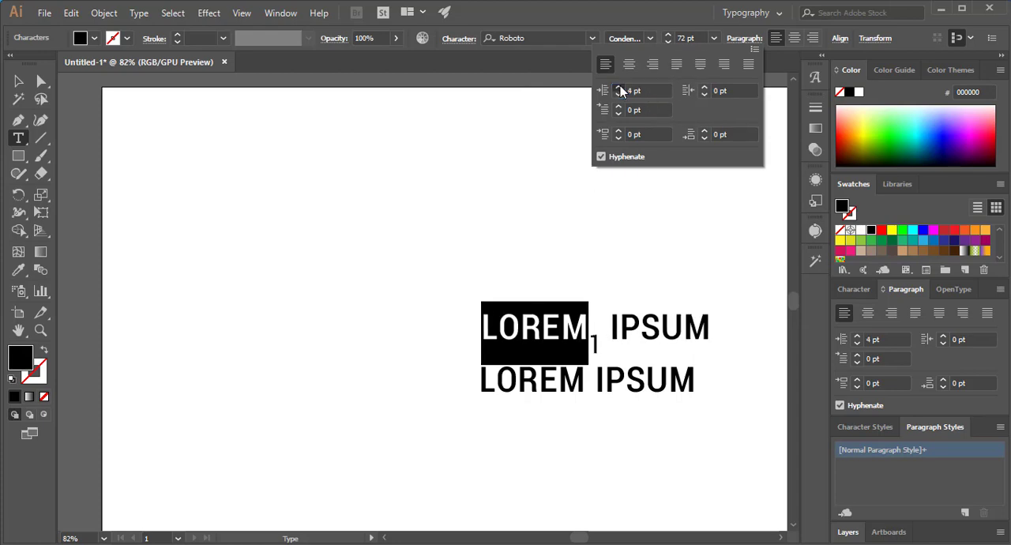
{"action": "left_click", "coordinate": [620, 88]}
{"action": "left_click", "coordinate": [620, 88]}
{"action": "left_click", "coordinate": [620, 88]}
{"action": "left_click", "coordinate": [620, 88]}
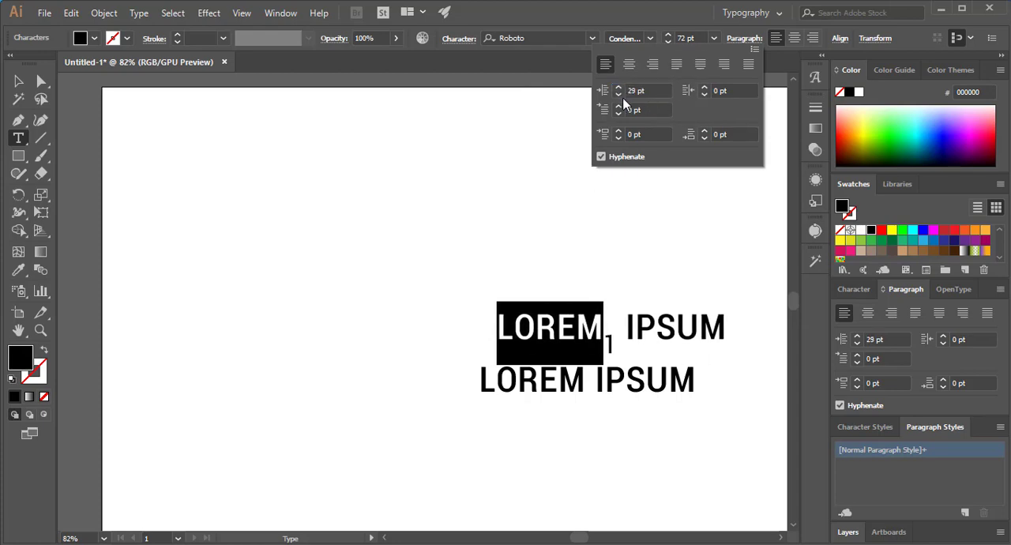
{"action": "left_click", "coordinate": [619, 95]}
{"action": "left_click", "coordinate": [619, 94]}
{"action": "left_click", "coordinate": [618, 95]}
{"action": "left_click", "coordinate": [619, 94]}
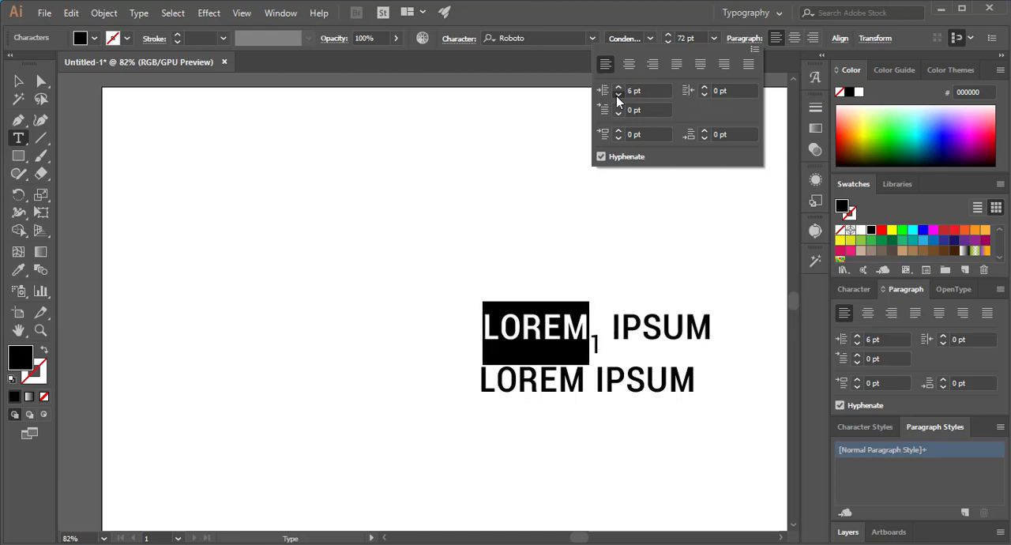
{"action": "left_click", "coordinate": [619, 96]}
{"action": "left_click", "coordinate": [618, 96]}
{"action": "left_click", "coordinate": [619, 96]}
{"action": "left_click", "coordinate": [618, 95]}
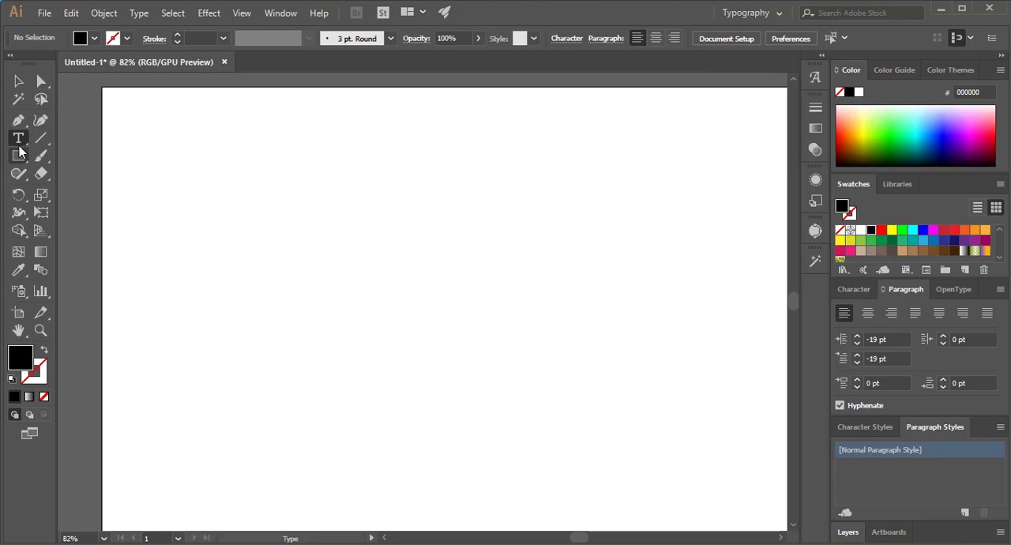
- Add point texts "Lorem ipsumdhyrty", "rtryrtusnrtet", "Loremgtu" and "Lorem ipsum", and stagger them in four rows down the artboard
{"action": "left_click", "coordinate": [211, 218]}
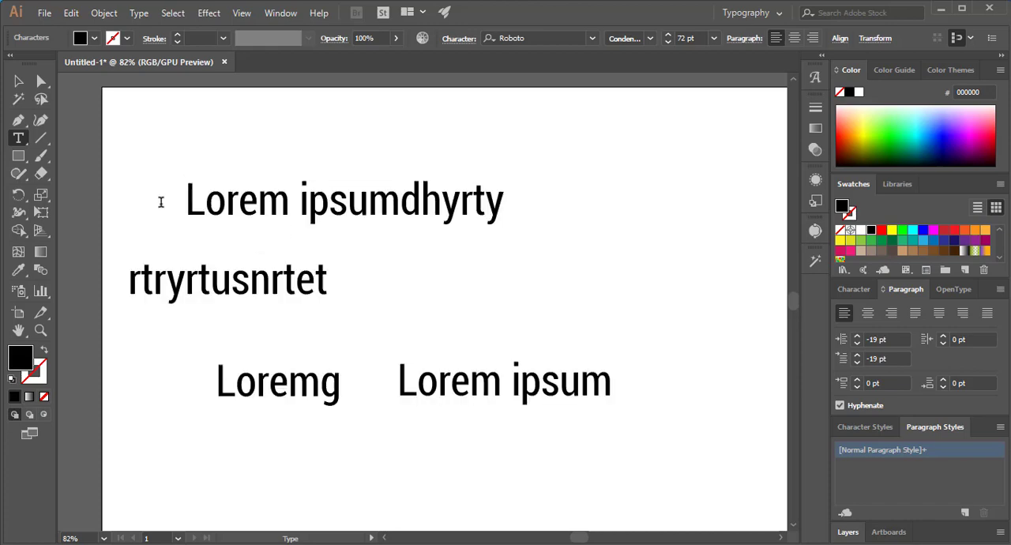
{"action": "type", "text": "tu"}
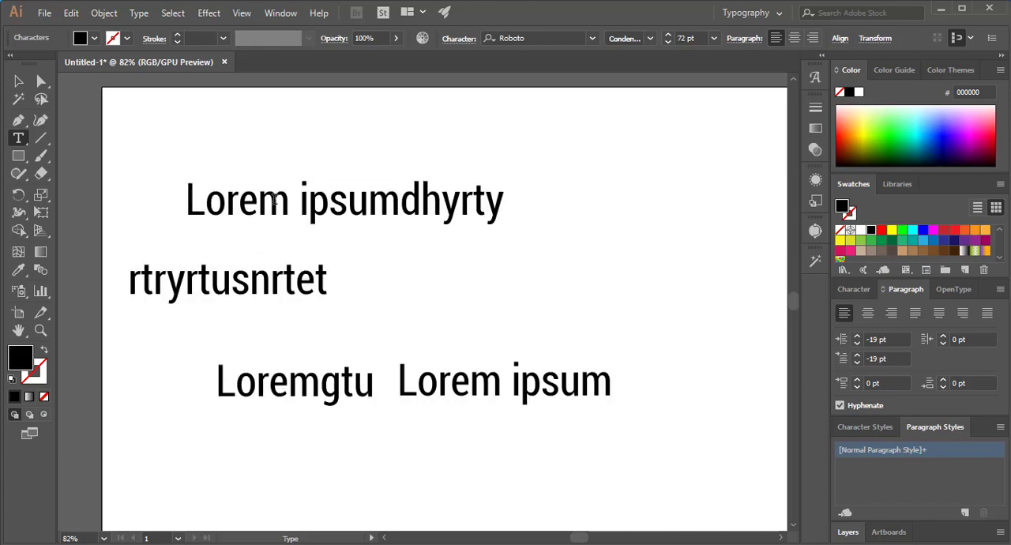
{"action": "left_click", "coordinate": [18, 83]}
{"action": "left_click_drag", "start_coordinate": [242, 282], "coordinate": [362, 277]}
{"action": "left_click_drag", "start_coordinate": [425, 376], "coordinate": [364, 425]}
{"action": "left_click_drag", "start_coordinate": [318, 392], "coordinate": [339, 352]}
{"action": "left_click_drag", "start_coordinate": [343, 273], "coordinate": [393, 287]}
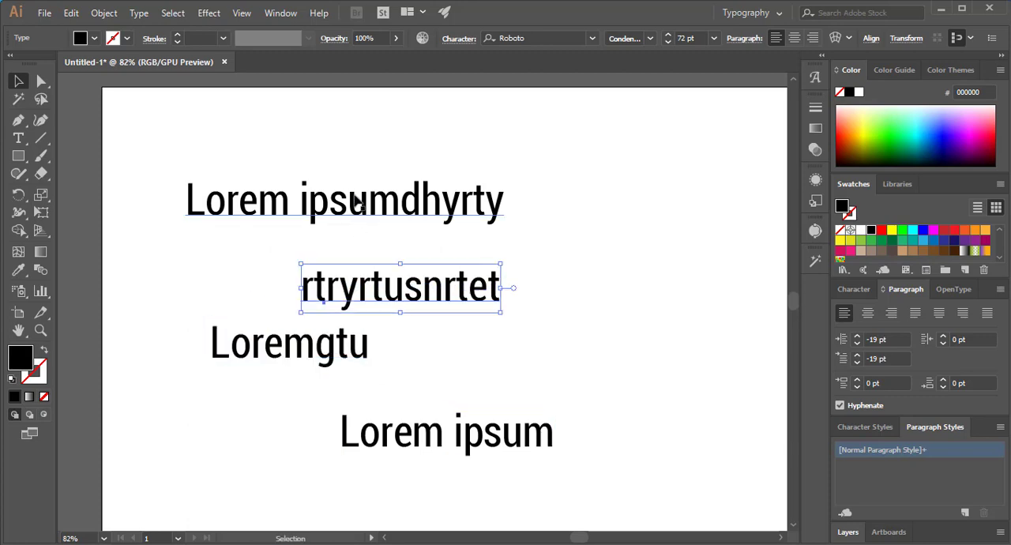
{"action": "left_click_drag", "start_coordinate": [355, 199], "coordinate": [338, 192]}
{"action": "left_click_drag", "start_coordinate": [413, 294], "coordinate": [418, 275]}
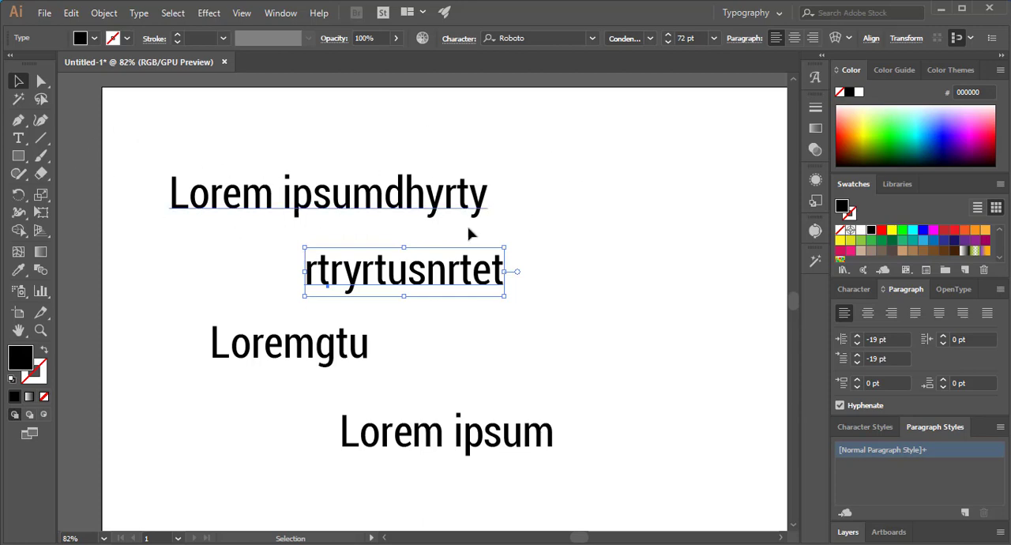
- Align all four texts horizontally left, center and right in turn, and distribute their vertical centers evenly
{"action": "left_click_drag", "start_coordinate": [202, 151], "coordinate": [579, 483]}
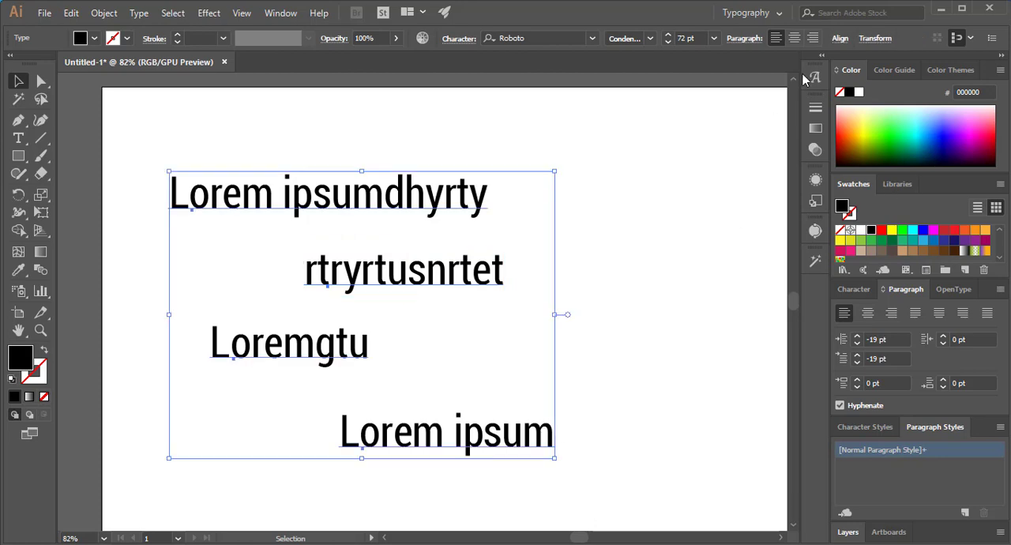
{"action": "left_click", "coordinate": [841, 39]}
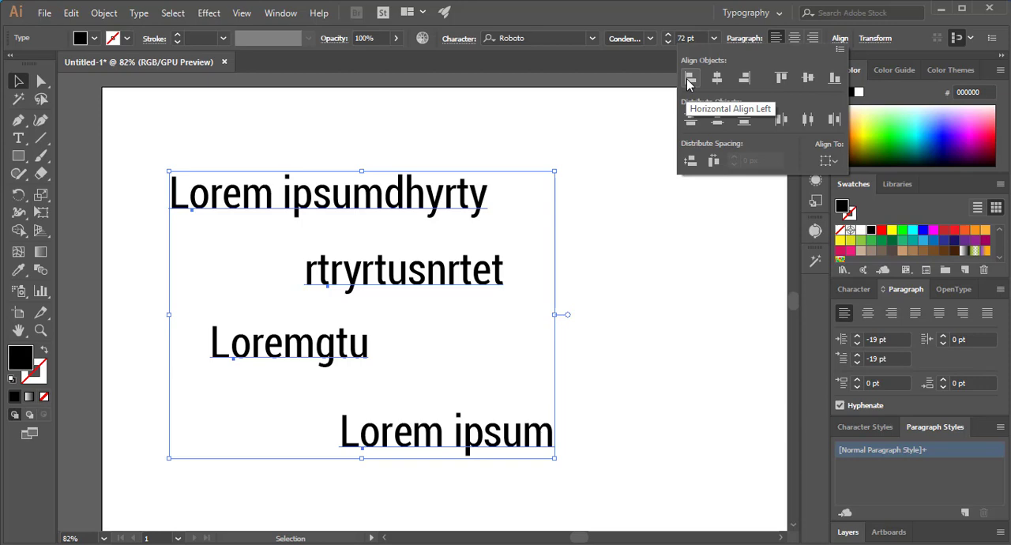
{"action": "left_click", "coordinate": [689, 79]}
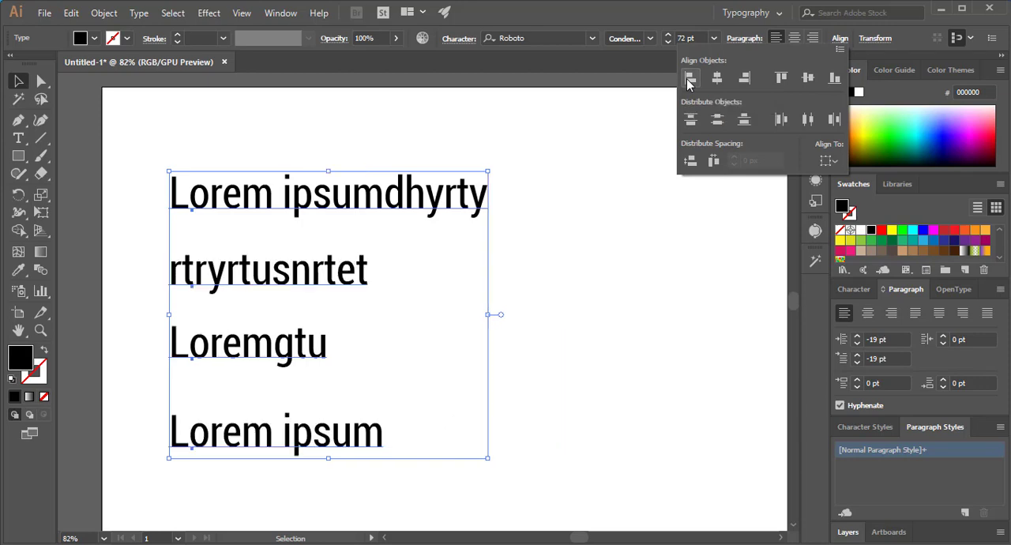
{"action": "left_click", "coordinate": [716, 78]}
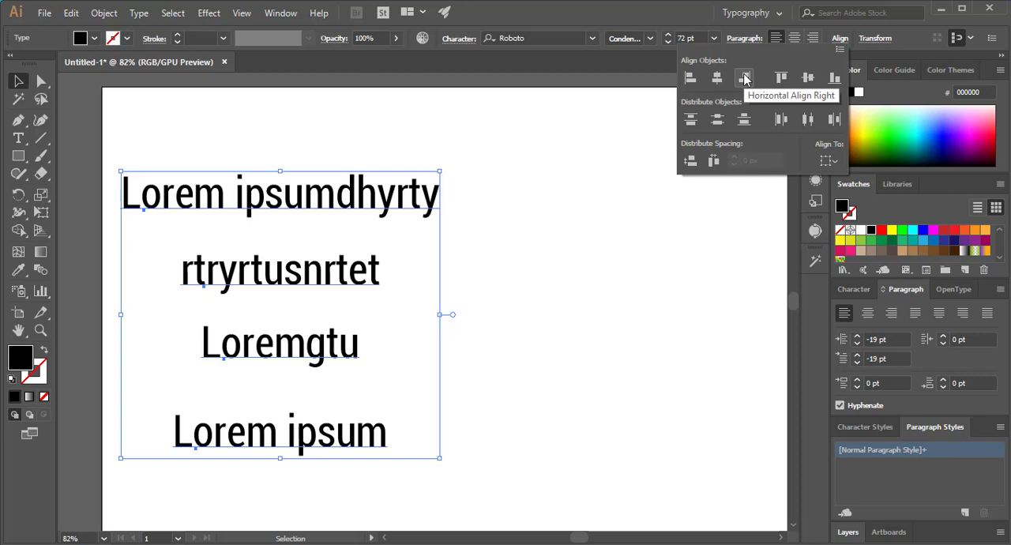
{"action": "left_click", "coordinate": [745, 78]}
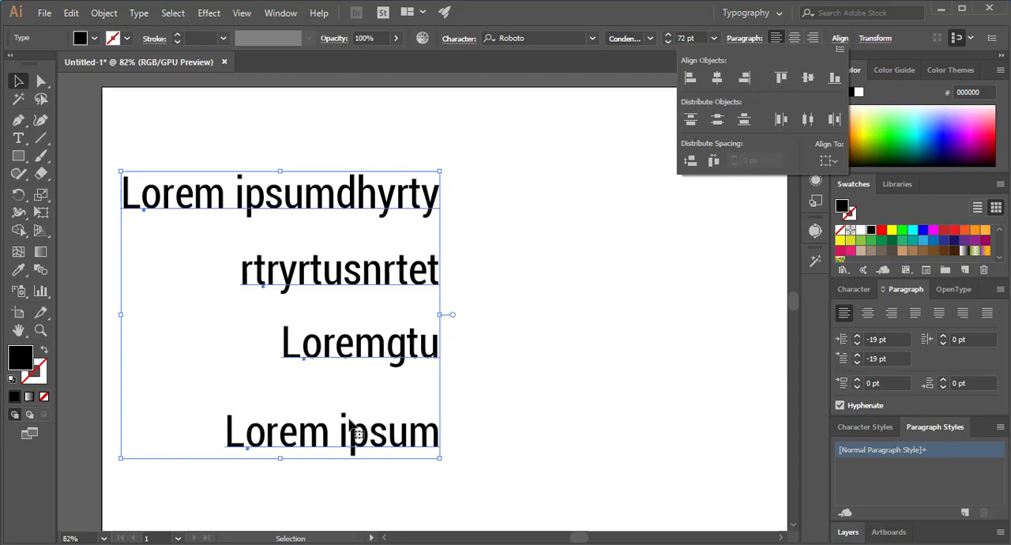
{"action": "left_click", "coordinate": [717, 122]}
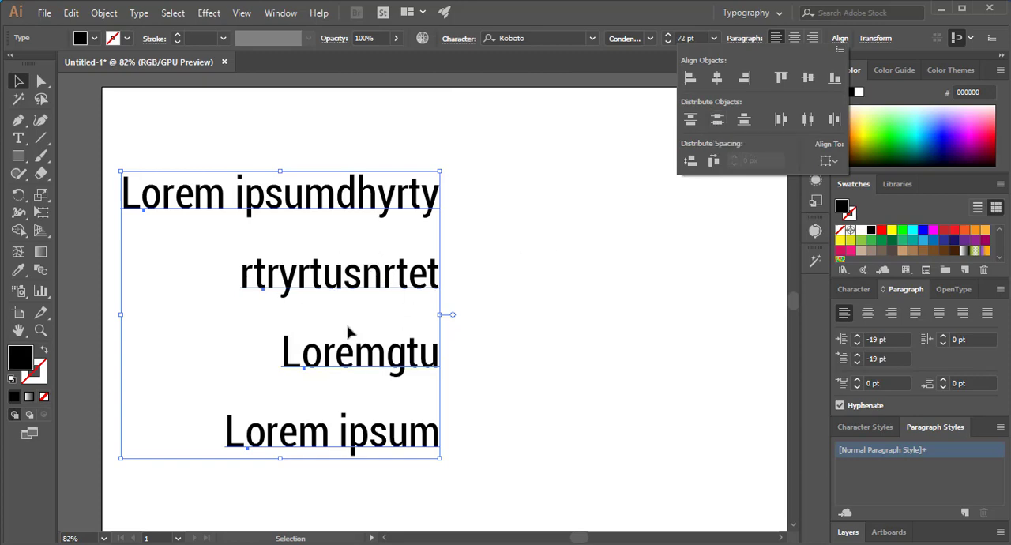
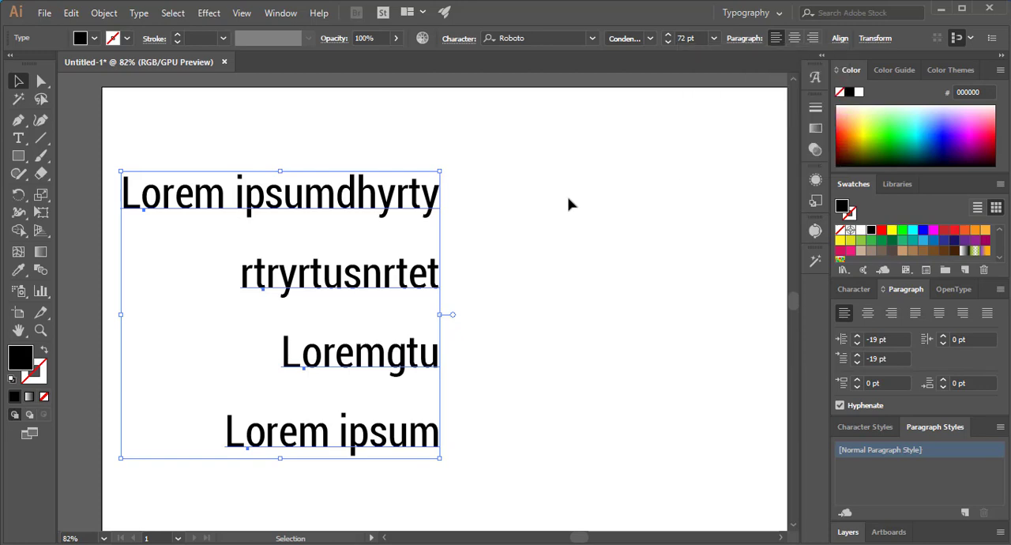
- Give the text "Loremgtu" a vertical Arc warp with 64% bend, 23% horizontal and 11% vertical distortion
{"action": "left_click", "coordinate": [502, 325]}
{"action": "left_click", "coordinate": [407, 363]}
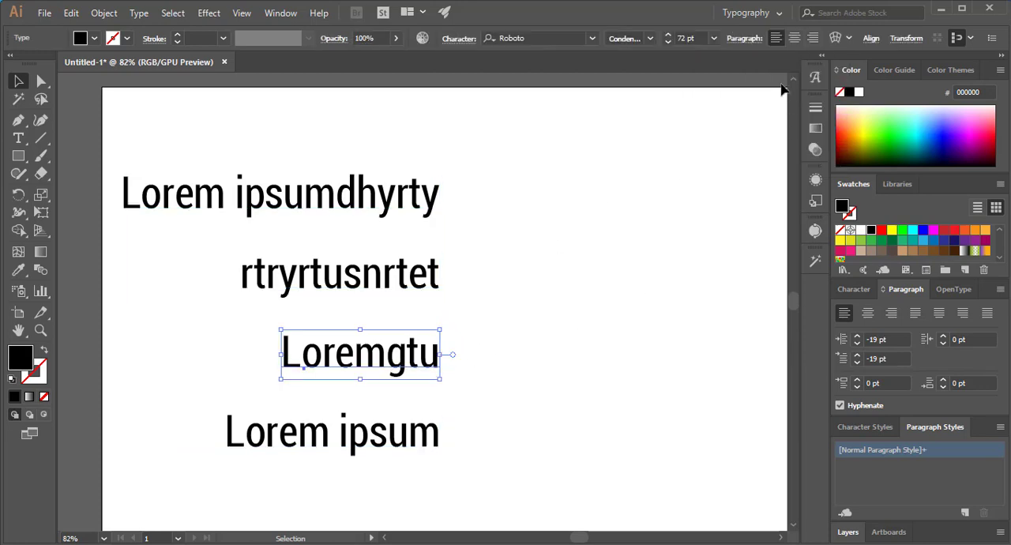
{"action": "left_click", "coordinate": [849, 39]}
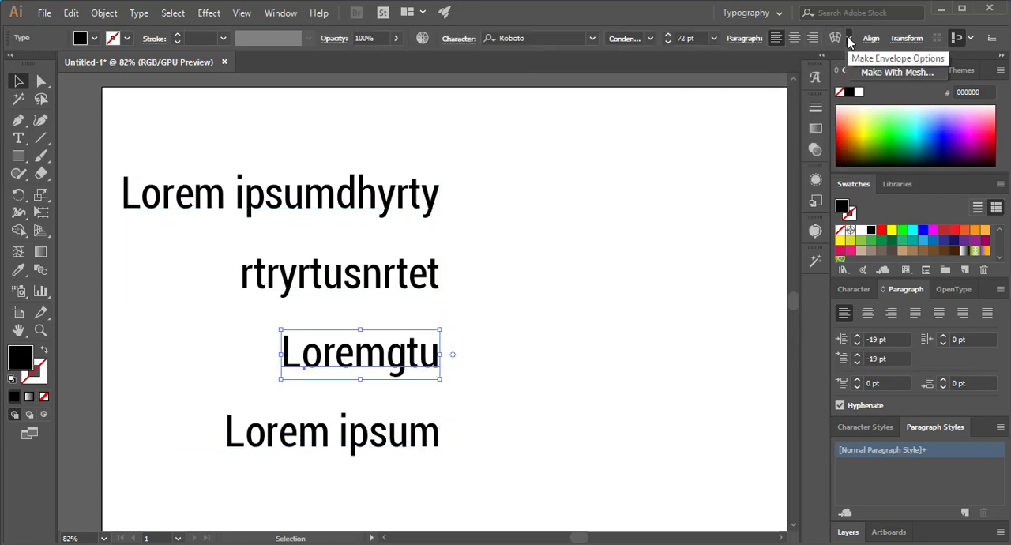
{"action": "left_click", "coordinate": [861, 58]}
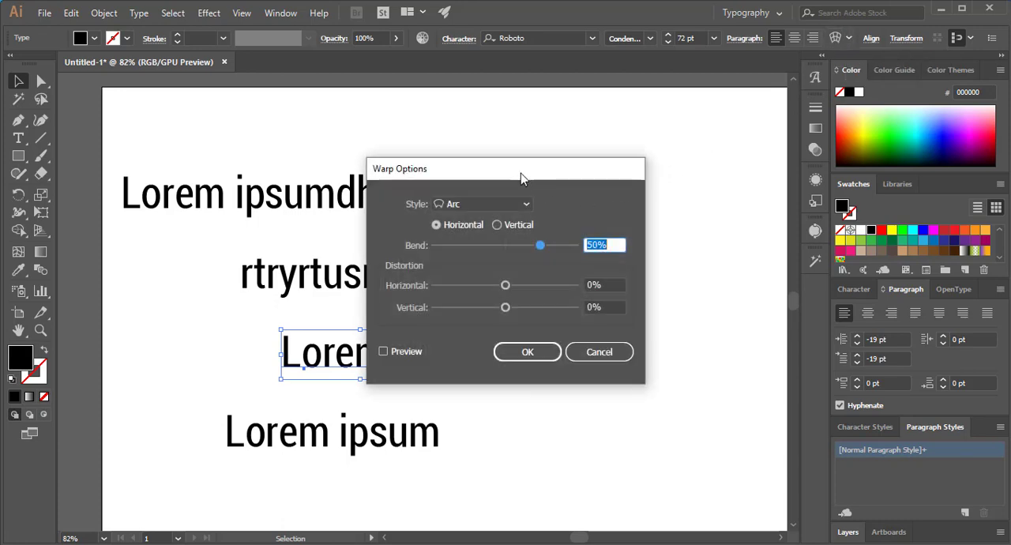
{"action": "left_click_drag", "start_coordinate": [521, 173], "coordinate": [636, 123]}
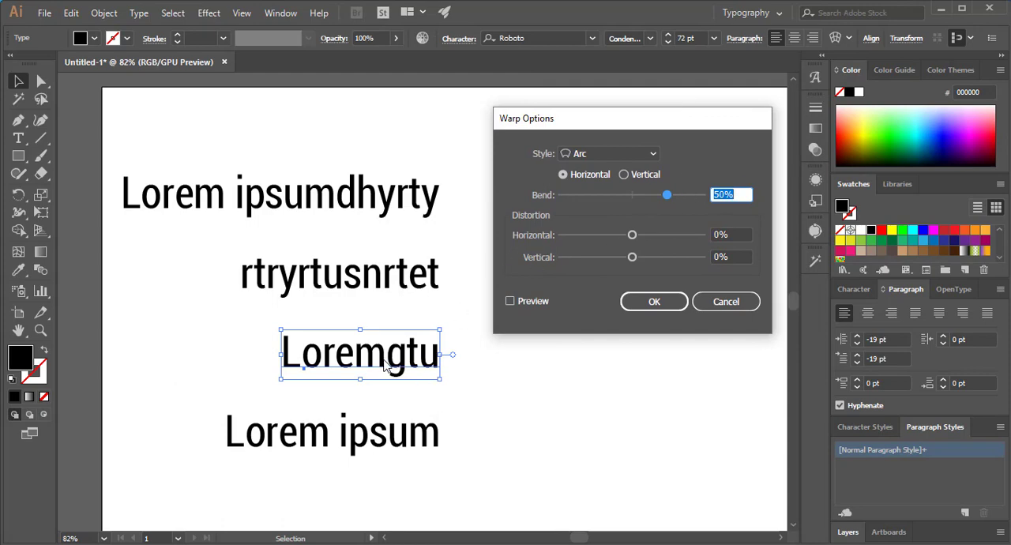
{"action": "left_click", "coordinate": [624, 175]}
{"action": "left_click_drag", "start_coordinate": [667, 198], "coordinate": [677, 200]}
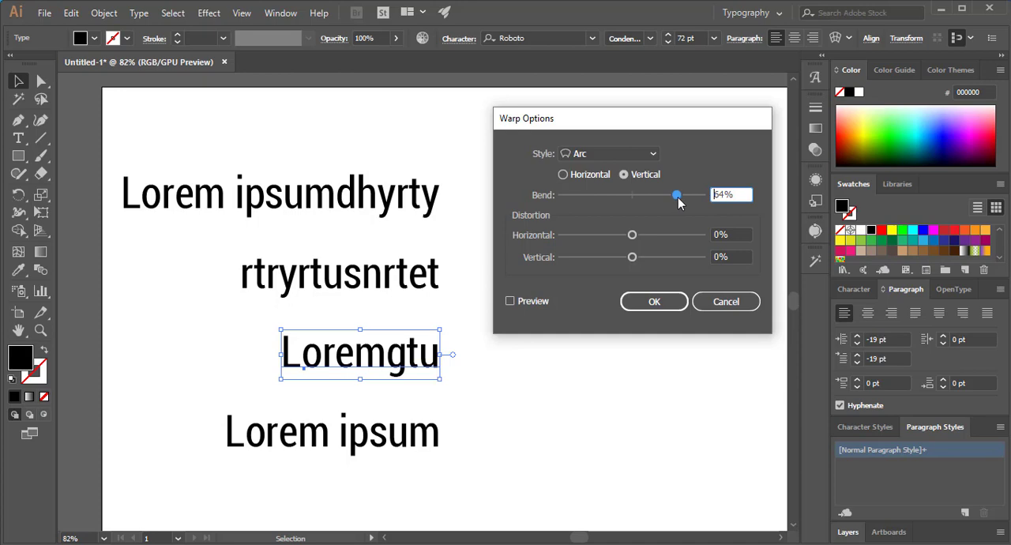
{"action": "left_click_drag", "start_coordinate": [636, 235], "coordinate": [640, 258]}
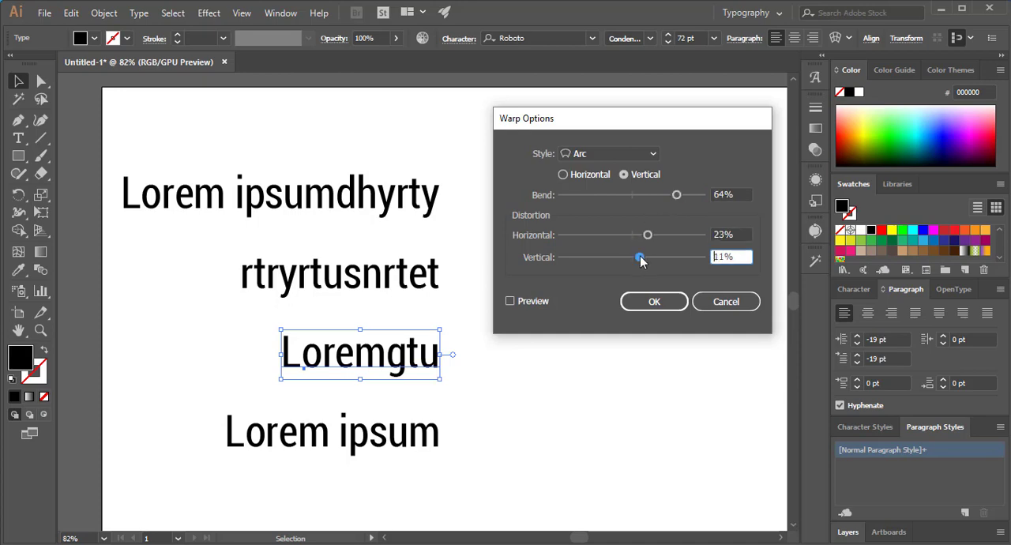
- Preview the warp on "Loremgtu", set its horizontal distortion to 57% and vertical distortion to 0%, and apply it
{"action": "left_click", "coordinate": [509, 301]}
{"action": "left_click_drag", "start_coordinate": [646, 236], "coordinate": [671, 235]}
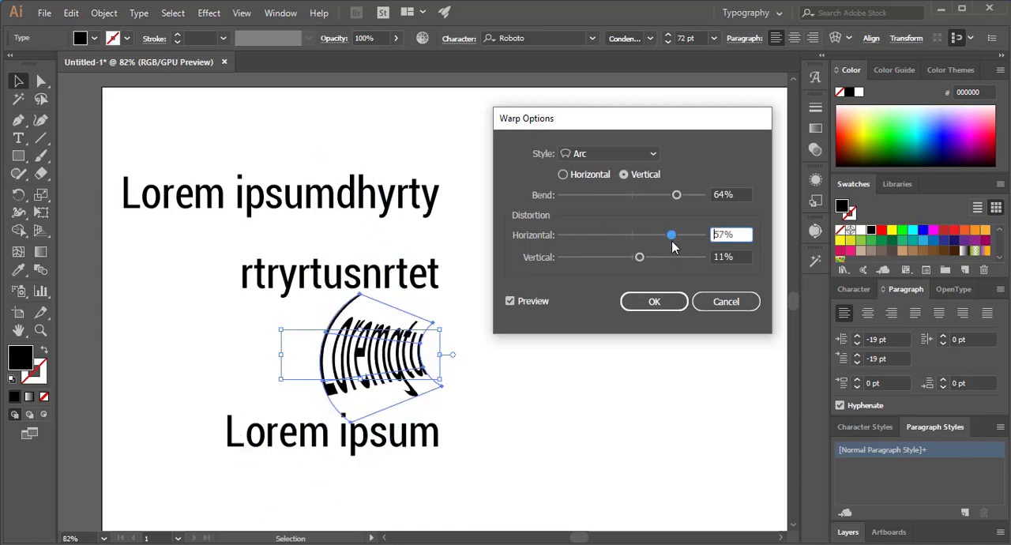
{"action": "key", "text": "Tab"}
{"action": "type", "text": "0"}
{"action": "key", "text": "Return"}
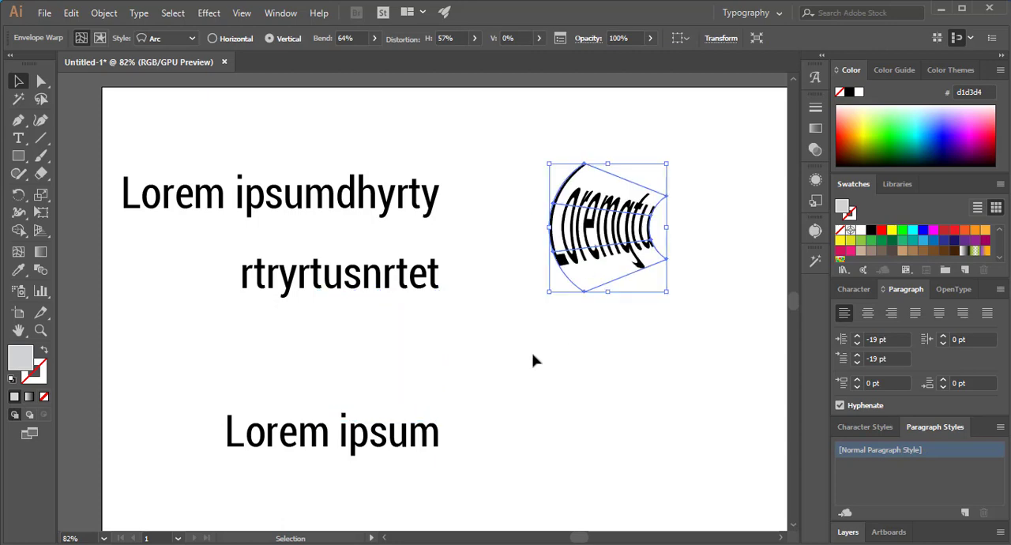
- Move the warped "Loremgtu" up beside the first line and add a new point text "Lorem ipsum" below it
{"action": "key", "text": "t"}
{"action": "left_click", "coordinate": [454, 338]}
{"action": "key", "text": "Escape"}
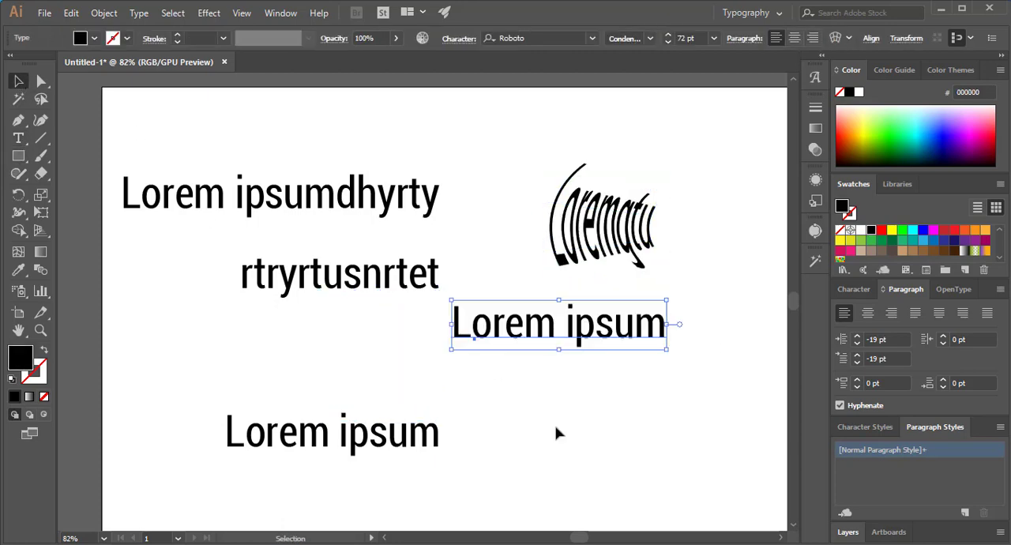
- Warp the new "Lorem ipsum" with a horizontal Arc at 31% bend and 0% horizontal distortion
{"action": "left_click", "coordinate": [835, 38]}
{"action": "left_click_drag", "start_coordinate": [670, 127], "coordinate": [873, 150]}
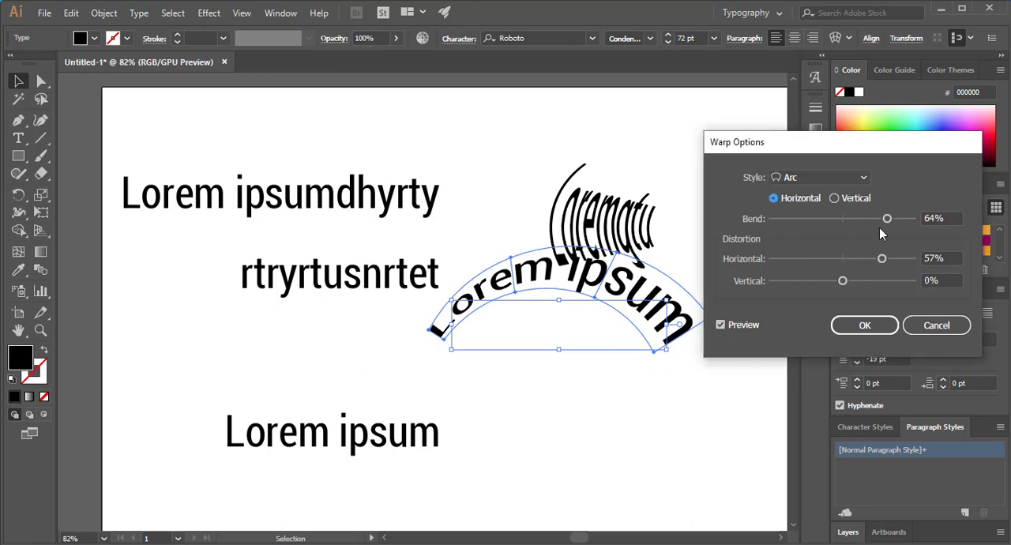
{"action": "left_click_drag", "start_coordinate": [887, 218], "coordinate": [859, 219]}
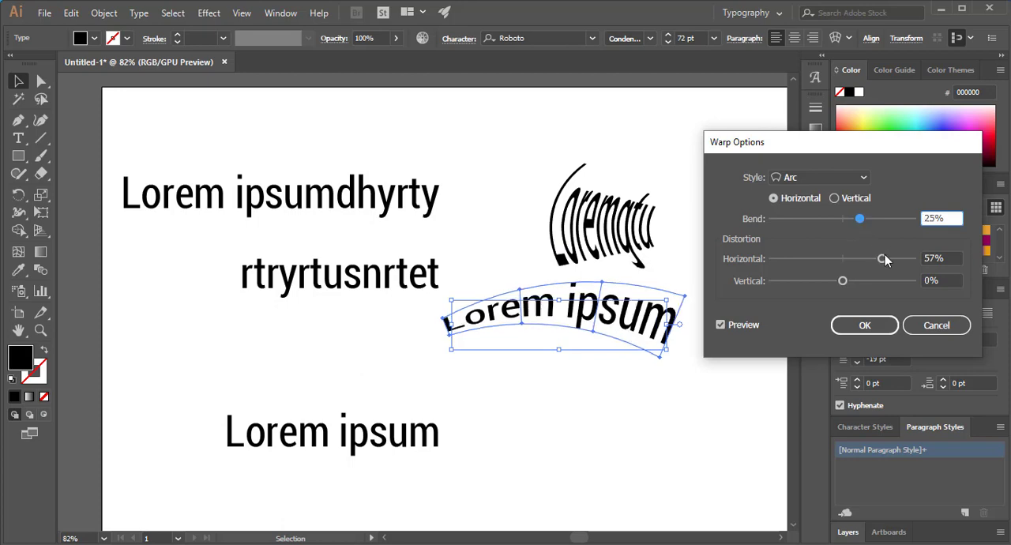
{"action": "left_click_drag", "start_coordinate": [882, 259], "coordinate": [843, 261]}
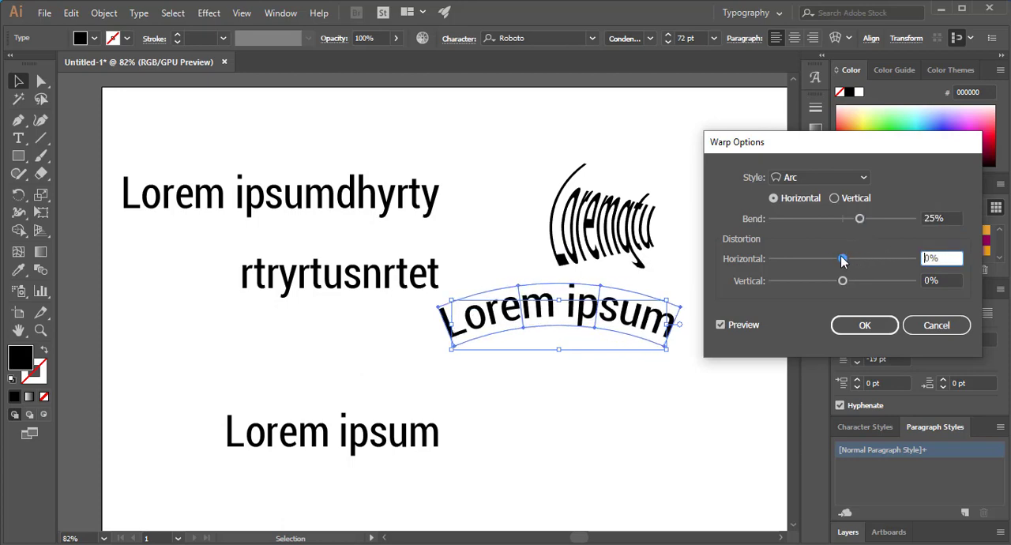
{"action": "mouse_move", "coordinate": [860, 220]}
{"action": "left_mouse_down"}
{"action": "mouse_move", "coordinate": [807, 218]}
{"action": "mouse_move", "coordinate": [866, 222]}
{"action": "left_mouse_up"}
- Try the Bulge and Shell Upper warp styles on the new "Lorem ipsum" and set the bend to -18%
{"action": "left_click", "coordinate": [833, 177]}
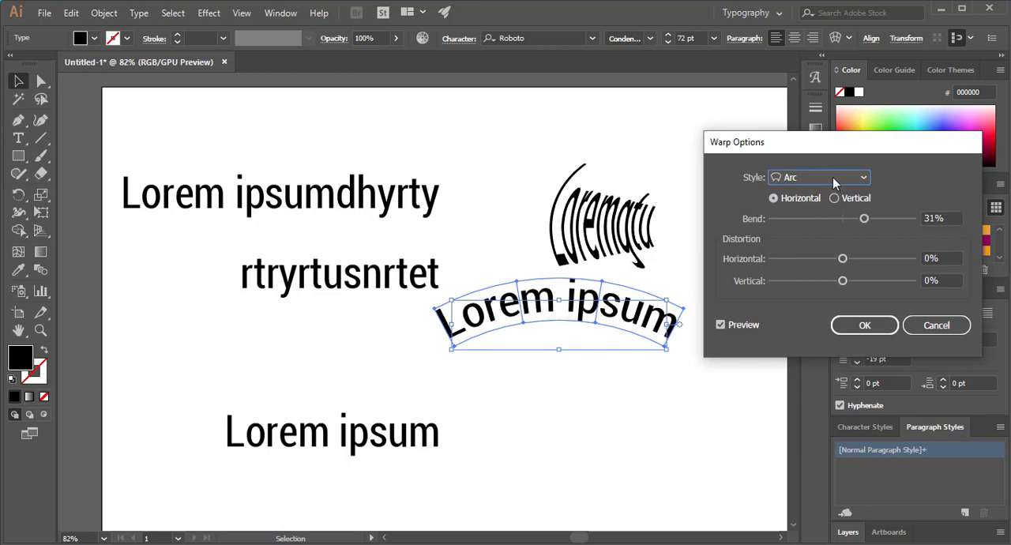
{"action": "left_click", "coordinate": [822, 264]}
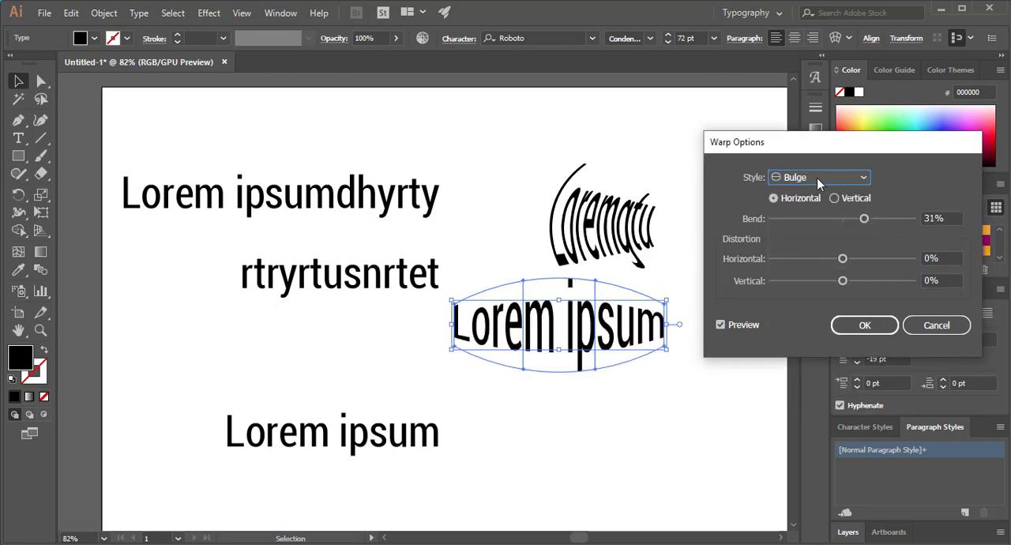
{"action": "left_click", "coordinate": [817, 177]}
{"action": "left_click", "coordinate": [818, 296]}
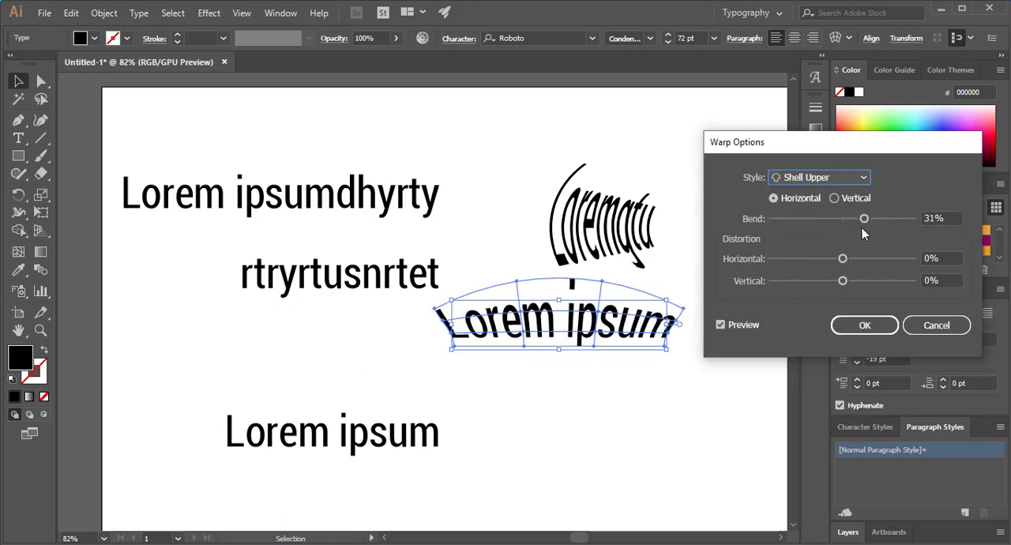
{"action": "left_click_drag", "start_coordinate": [855, 221], "coordinate": [830, 219]}
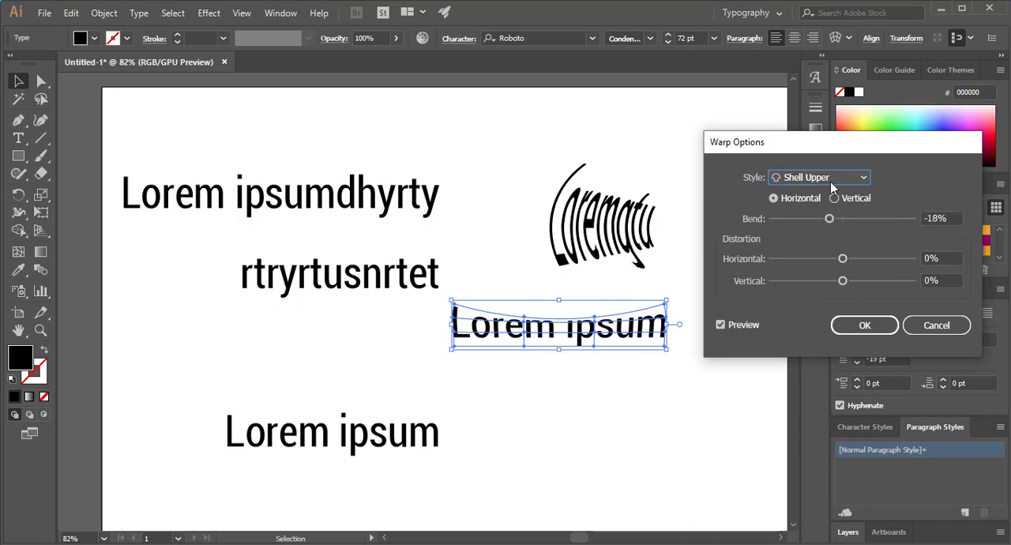
- Switch the warp to the Flag style with 6% horizontal and 1% vertical distortion
{"action": "left_click", "coordinate": [850, 178]}
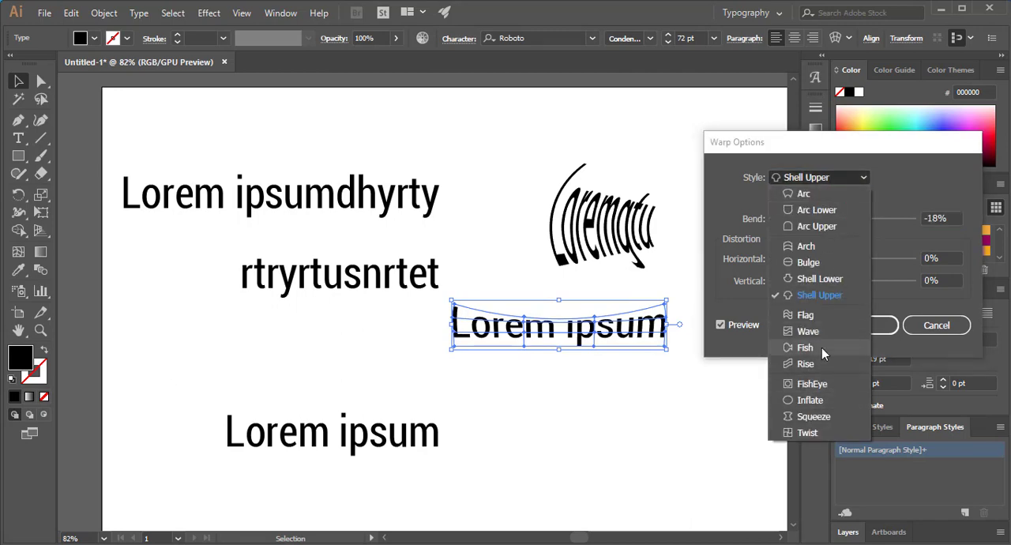
{"action": "left_click", "coordinate": [808, 315]}
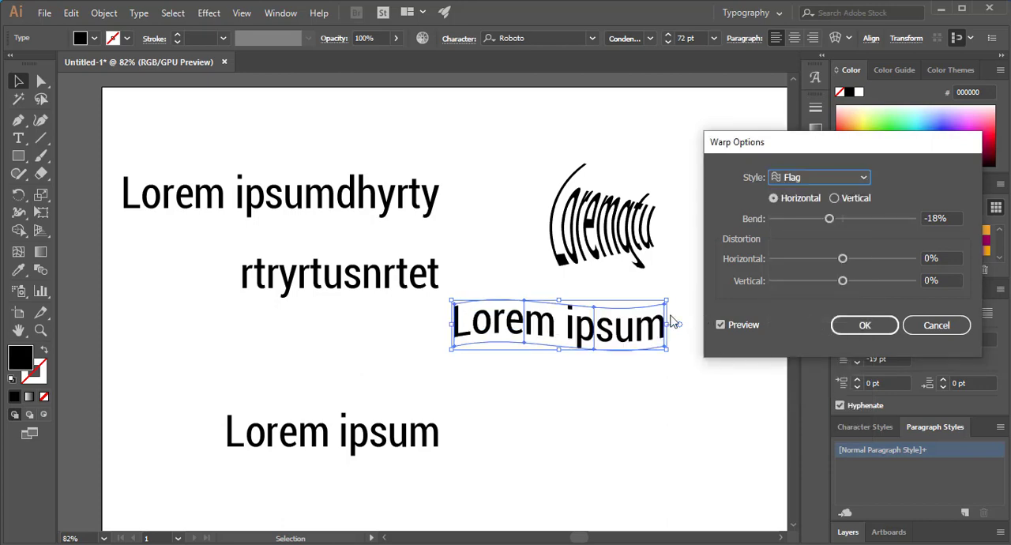
{"action": "left_click", "coordinate": [818, 180]}
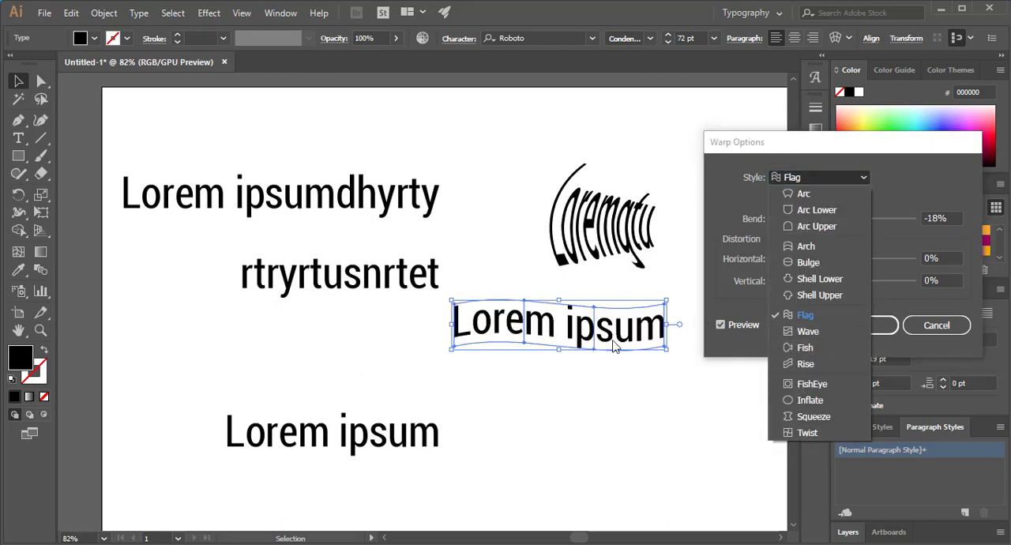
{"action": "left_click", "coordinate": [918, 176]}
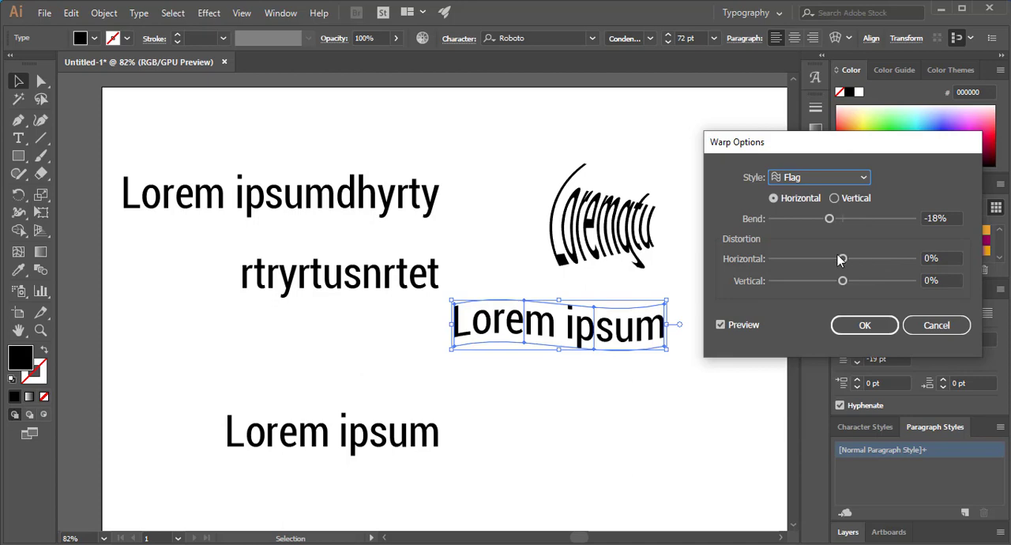
{"action": "left_click_drag", "start_coordinate": [841, 260], "coordinate": [840, 281]}
{"action": "left_click_drag", "start_coordinate": [887, 259], "coordinate": [846, 259]}
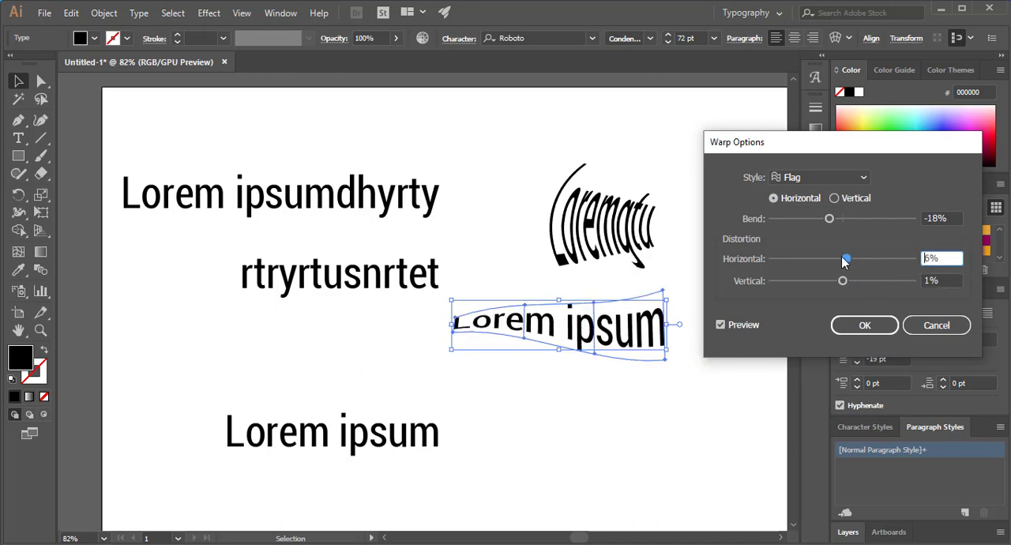
- Change the warp style to Rise and apply it to the new "Lorem ipsum"
{"action": "left_click", "coordinate": [782, 178]}
{"action": "left_click", "coordinate": [806, 368]}
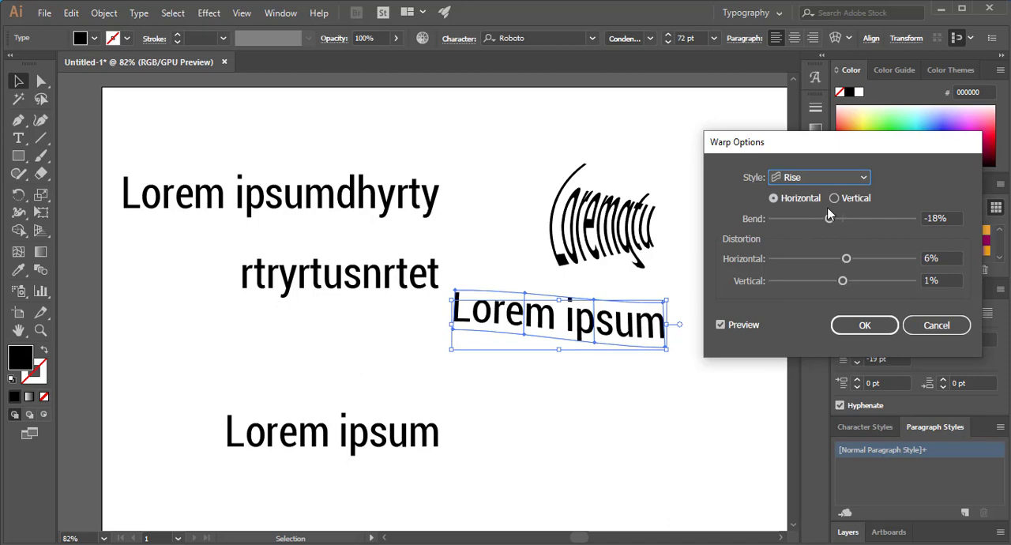
{"action": "left_click", "coordinate": [864, 325]}
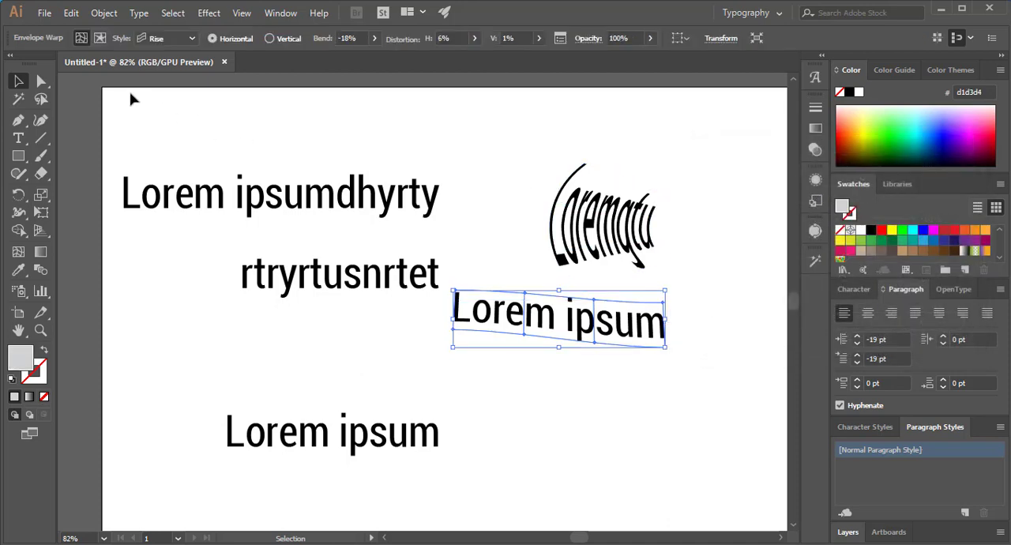
- Move the Rise-warped "Lorem ipsum" slightly down and recolor both warped texts and "Lorem ipsumdhyrty" in shades of blue
{"action": "left_click", "coordinate": [19, 82]}
{"action": "mouse_move", "coordinate": [495, 315]}
{"action": "left_mouse_down"}
{"action": "mouse_move", "coordinate": [517, 347]}
{"action": "mouse_move", "coordinate": [498, 327]}
{"action": "left_mouse_up"}
{"action": "left_click", "coordinate": [856, 146]}
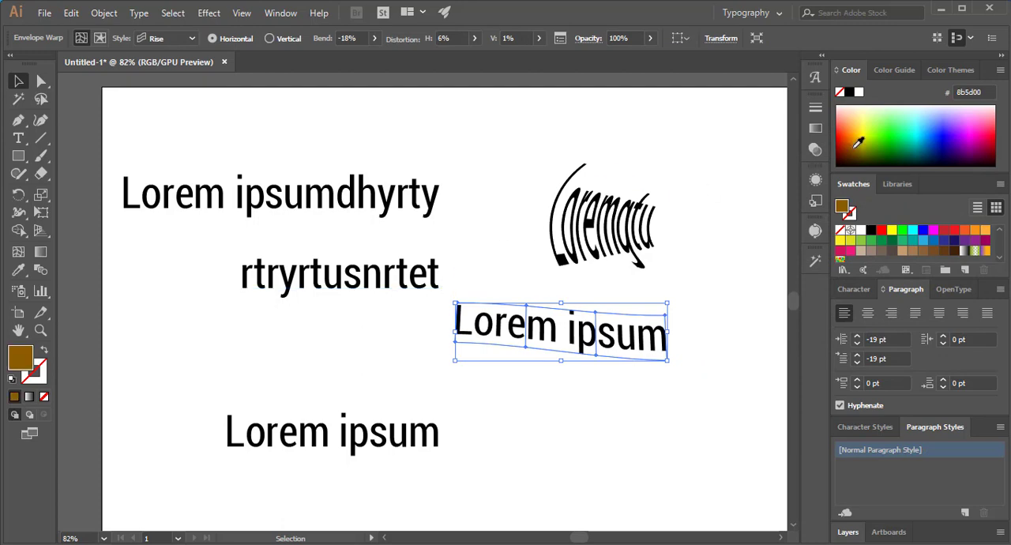
{"action": "left_click", "coordinate": [862, 136]}
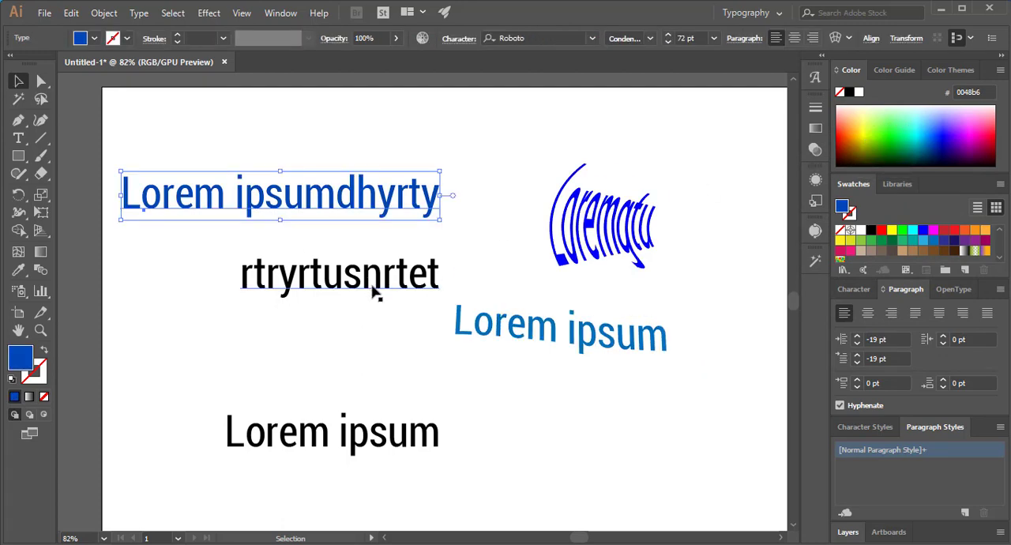
- Fill "rtryrtusnrtet" with blue 001be6 and the lowest "Lorem ipsum" with light green a2ff85
{"action": "left_click", "coordinate": [357, 275]}
{"action": "left_click", "coordinate": [939, 140]}
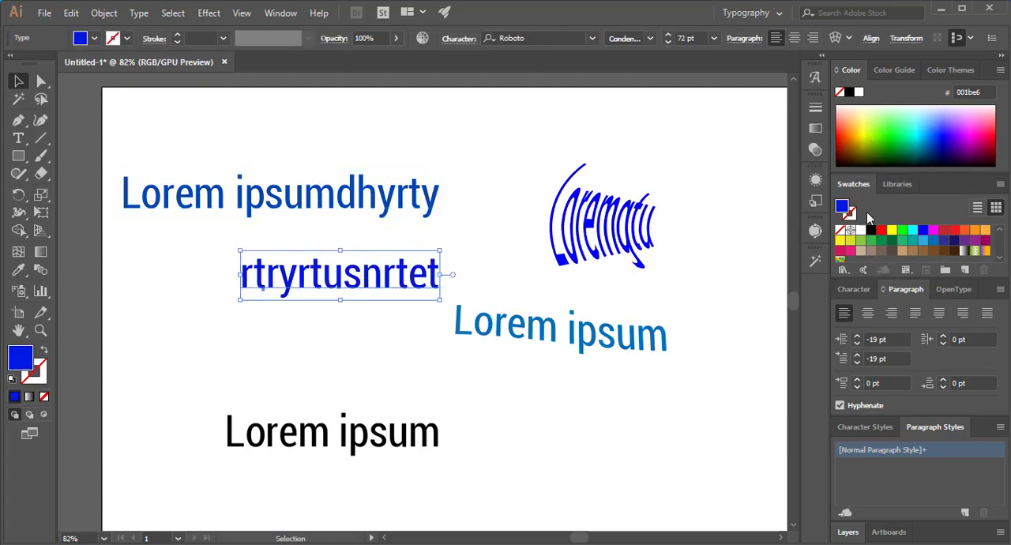
{"action": "left_click", "coordinate": [332, 401]}
{"action": "left_click", "coordinate": [349, 442]}
{"action": "left_click", "coordinate": [898, 118]}
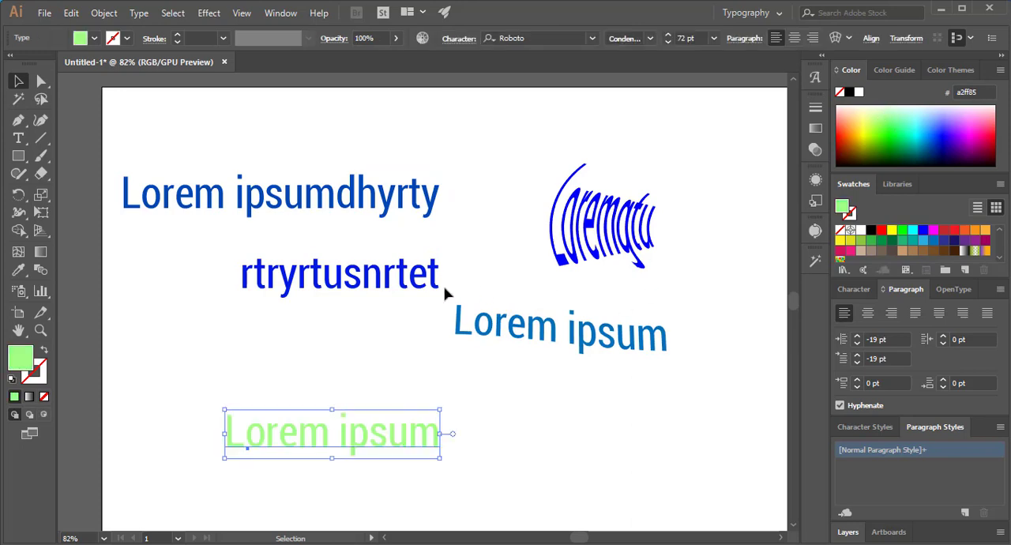
{"action": "left_click", "coordinate": [533, 206]}
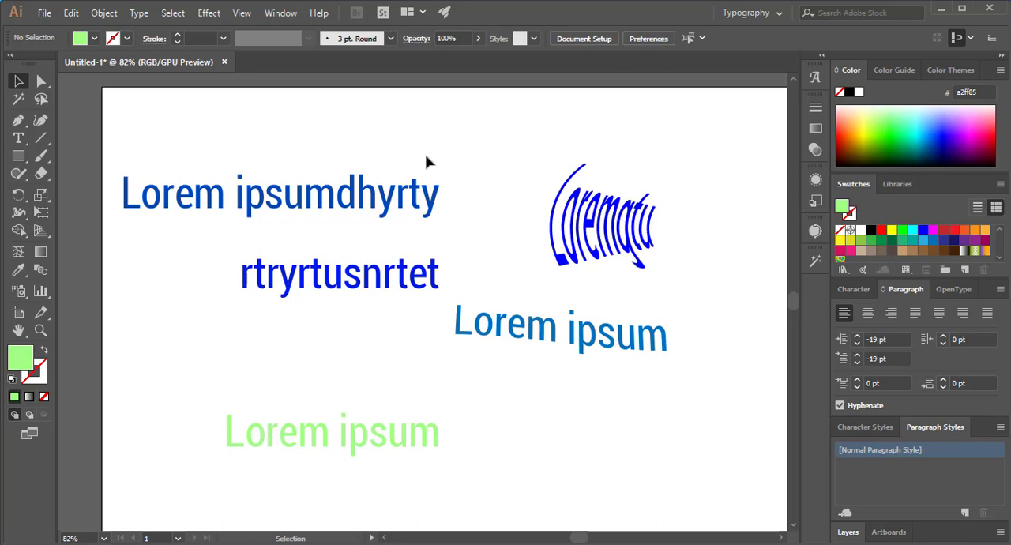
- Move "Lorem ipsumdhyrty" up toward the artboard's center and place the green "Lorem ipsum" over the warped "Loremgtu"
{"action": "left_click", "coordinate": [18, 138]}
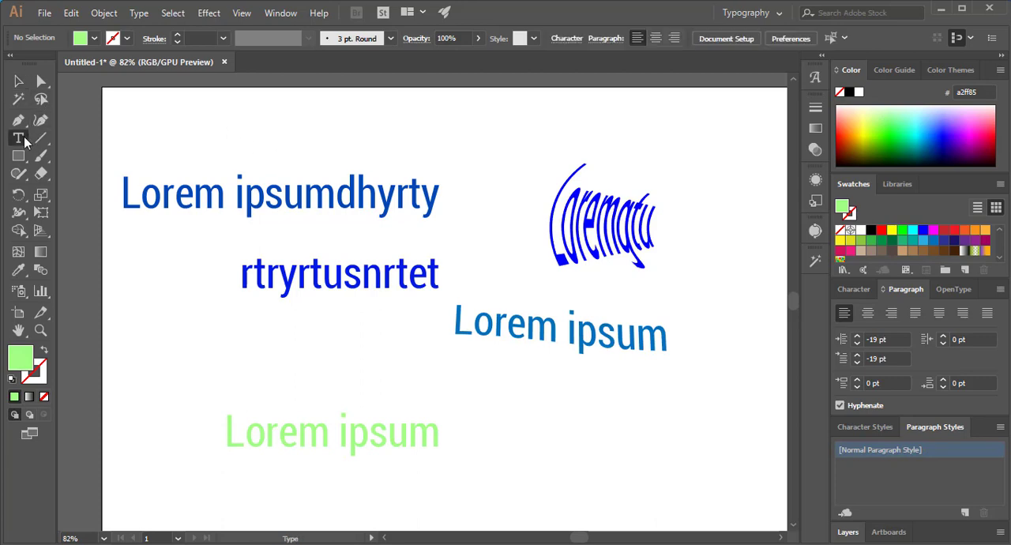
{"action": "left_click", "coordinate": [17, 80]}
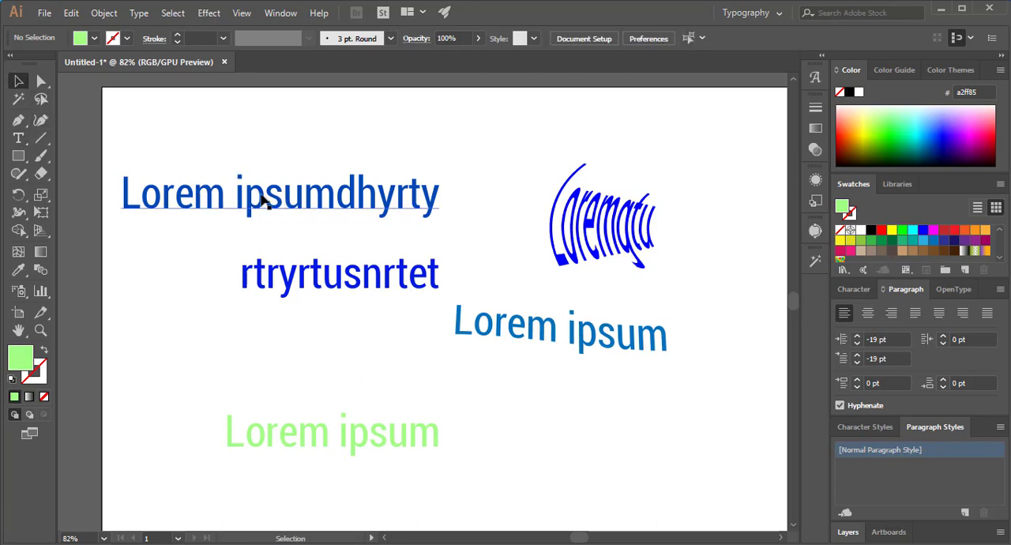
{"action": "left_click_drag", "start_coordinate": [266, 197], "coordinate": [339, 168]}
{"action": "left_click_drag", "start_coordinate": [339, 428], "coordinate": [583, 234]}
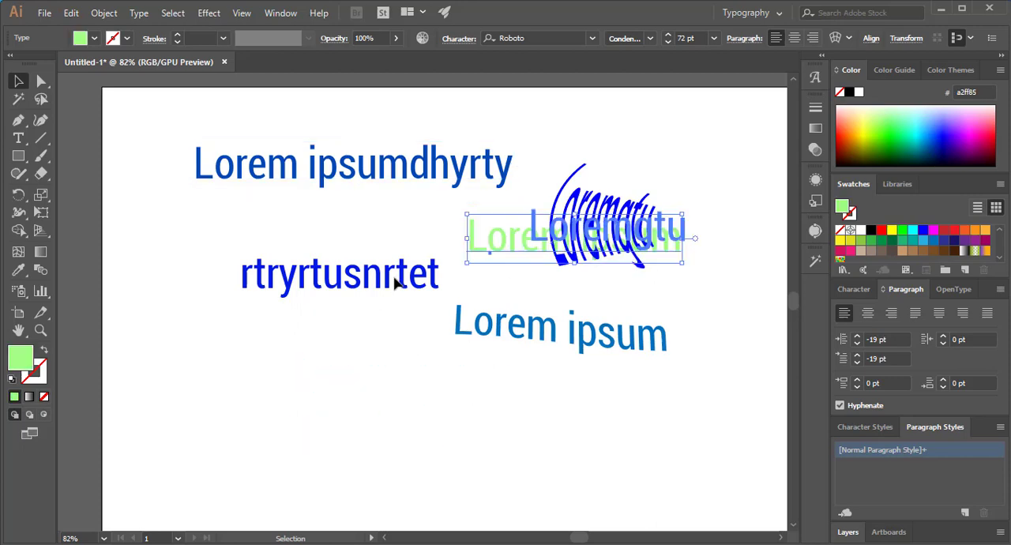
- Add a black point text "Lorem ipsum" below "rtryrtusnrtet" and move it down into the empty area
{"action": "left_click", "coordinate": [18, 137]}
{"action": "left_click", "coordinate": [315, 391]}
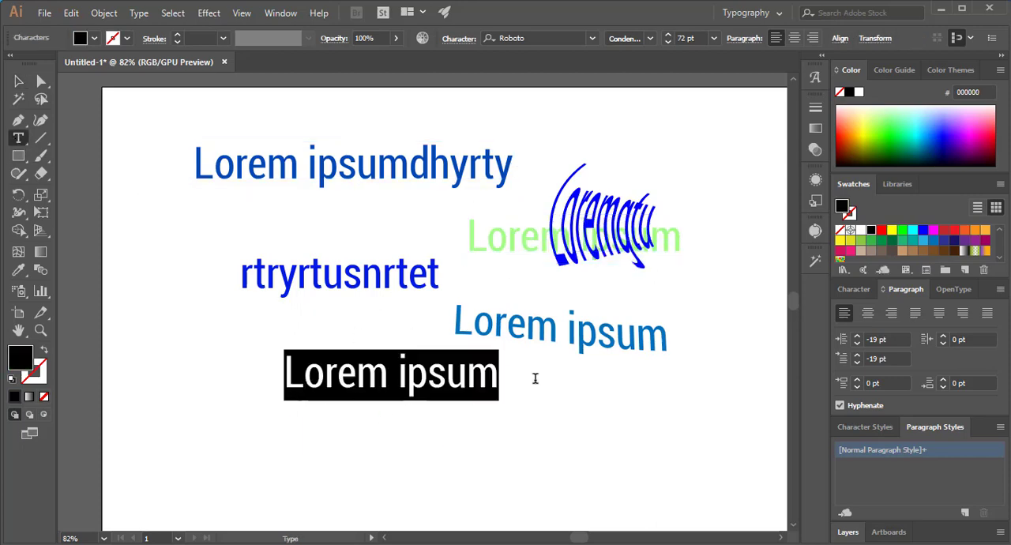
{"action": "left_click", "coordinate": [18, 80]}
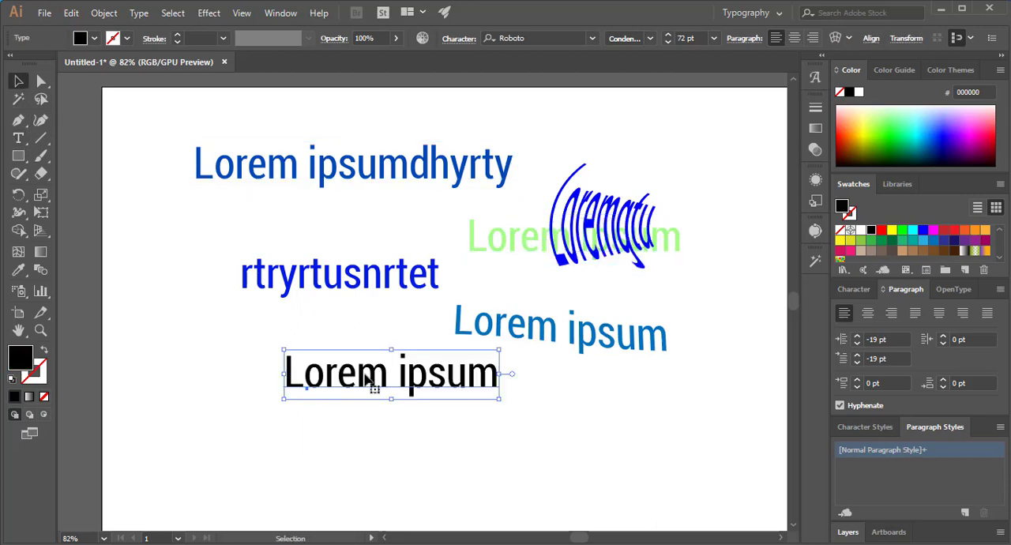
{"action": "left_click_drag", "start_coordinate": [380, 368], "coordinate": [247, 440]}
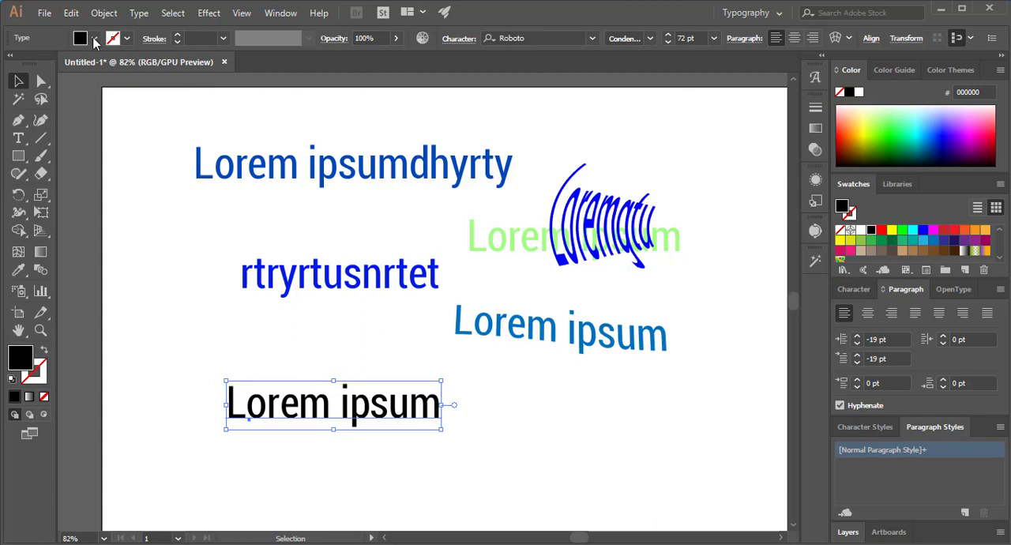
- Expand the object and fill of the black "Lorem ipsum" text and move the result slightly right and down
{"action": "left_click", "coordinate": [103, 14]}
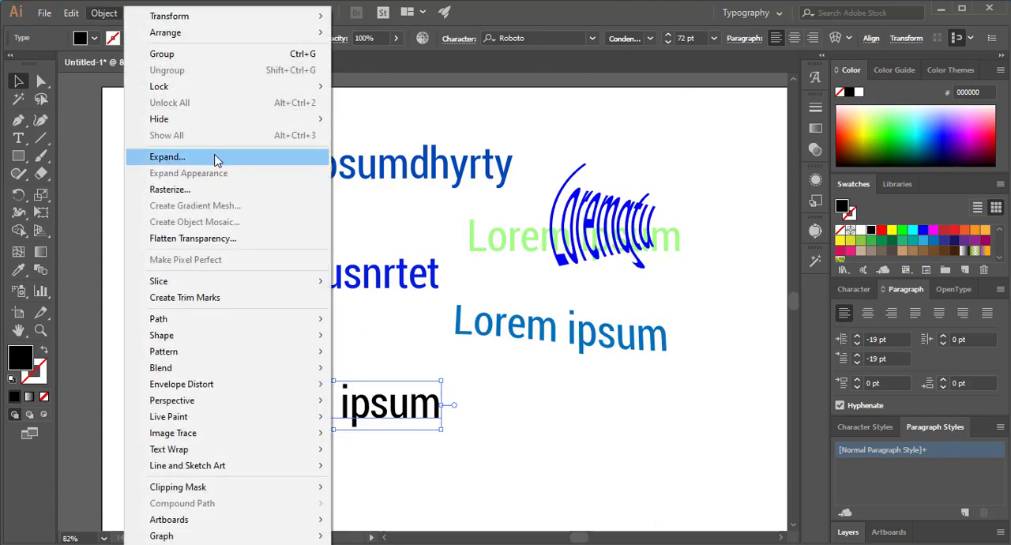
{"action": "left_click", "coordinate": [178, 158]}
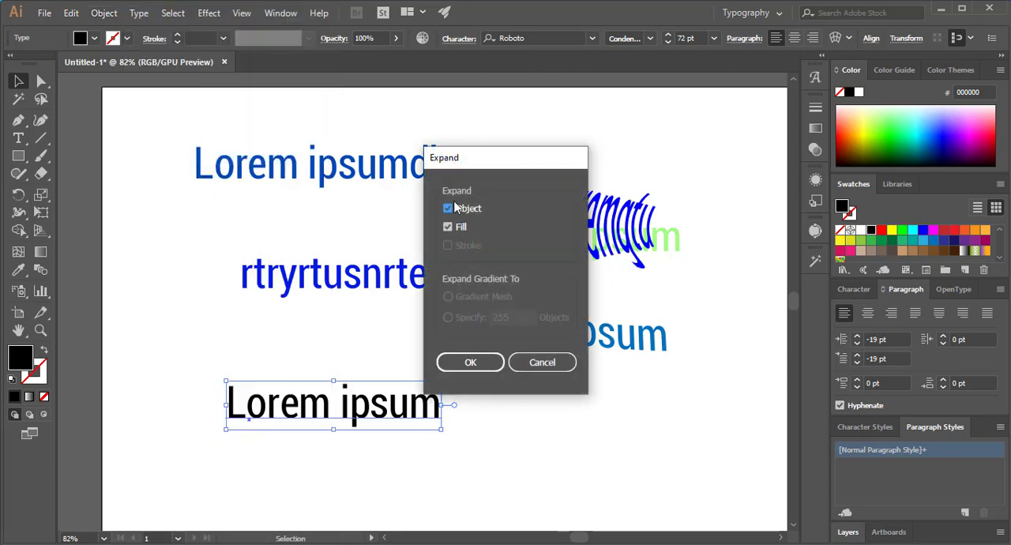
{"action": "left_click", "coordinate": [455, 229]}
{"action": "left_click", "coordinate": [469, 362]}
{"action": "left_click_drag", "start_coordinate": [419, 409], "coordinate": [533, 439]}
{"action": "left_click", "coordinate": [443, 387]}
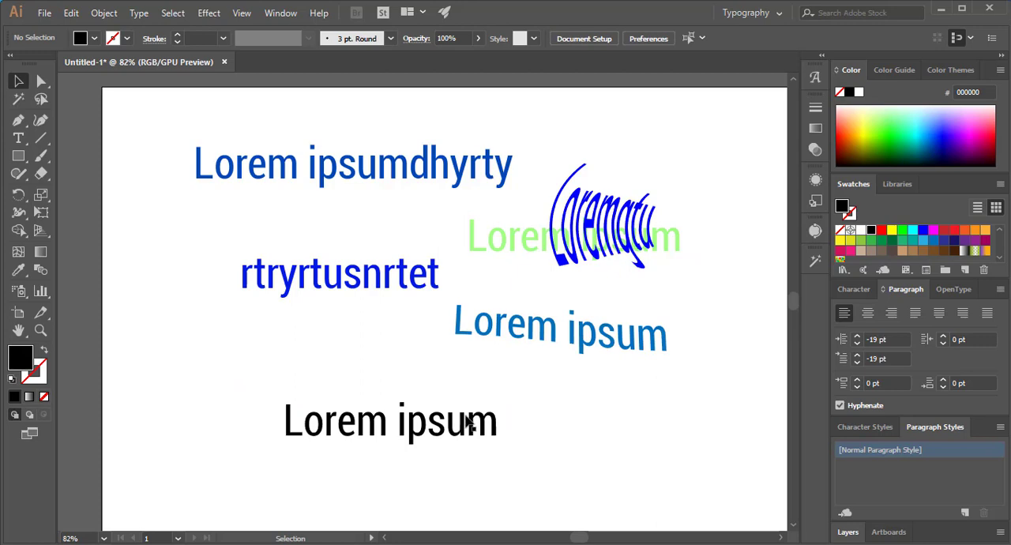
- Ungroup the expanded black "Lorem ipsum" into separate letter shapes and deselect them
{"action": "left_click", "coordinate": [468, 423]}
{"action": "right_click", "coordinate": [466, 421]}
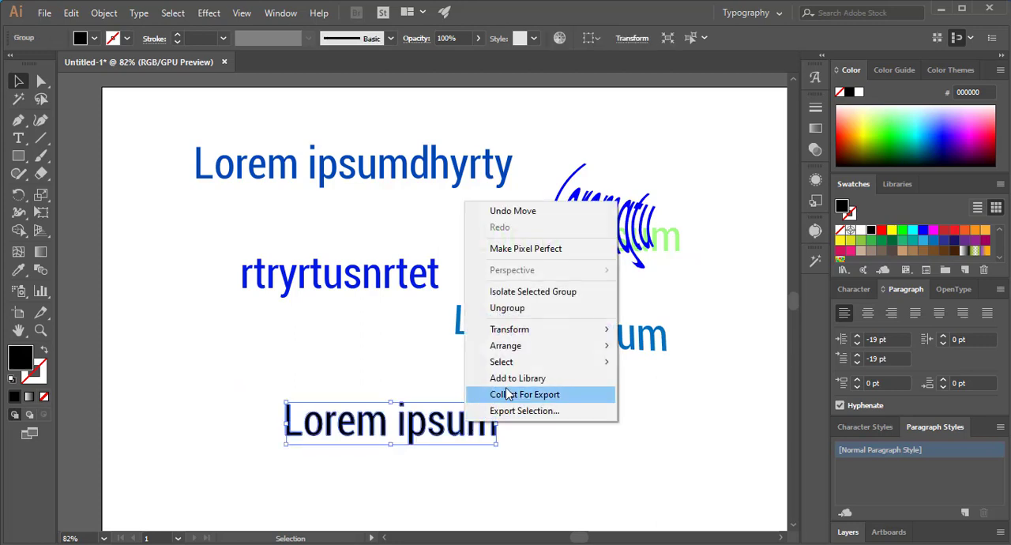
{"action": "left_click", "coordinate": [500, 310]}
{"action": "left_click", "coordinate": [537, 414]}
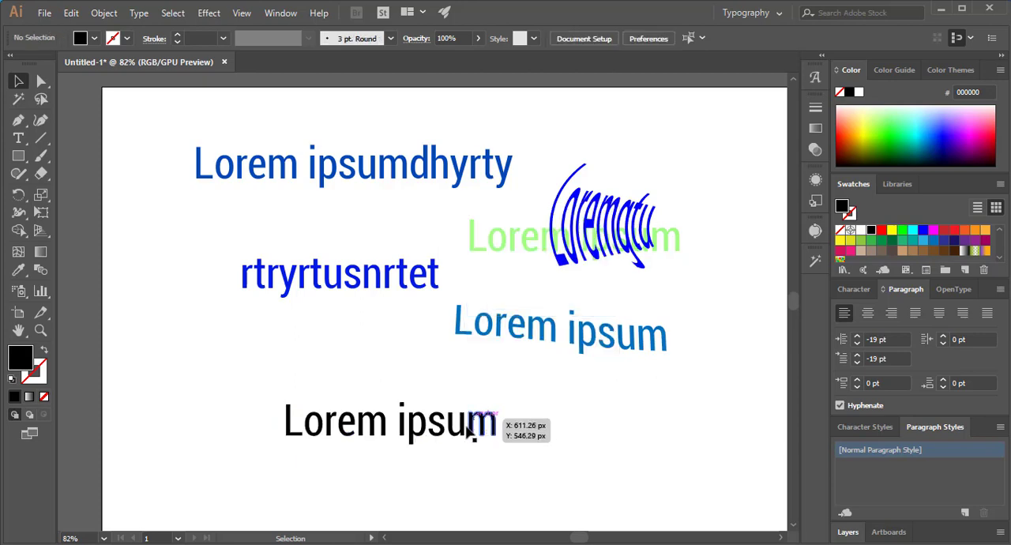
- Fill only the letter "o" of the ungrouped black "Lorem ipsum" with red ff0000
{"action": "left_click", "coordinate": [321, 419]}
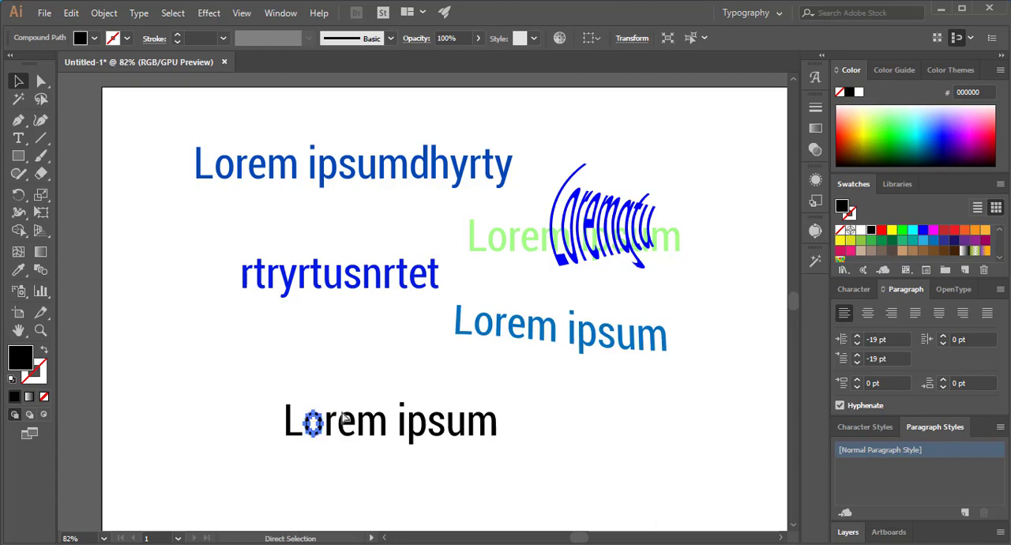
{"action": "scroll", "coordinate": [352, 405], "scroll_direction": "left", "scroll_amount": 1}
{"action": "key", "text": "ctrl+space"}
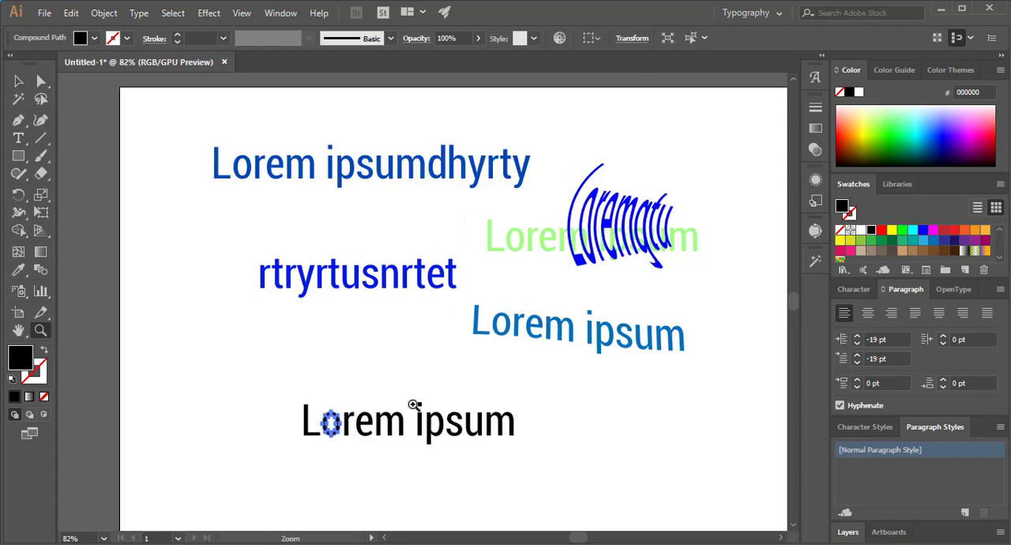
{"action": "left_click_drag", "start_coordinate": [414, 406], "coordinate": [525, 469]}
{"action": "left_click_drag", "start_coordinate": [496, 401], "coordinate": [509, 289]}
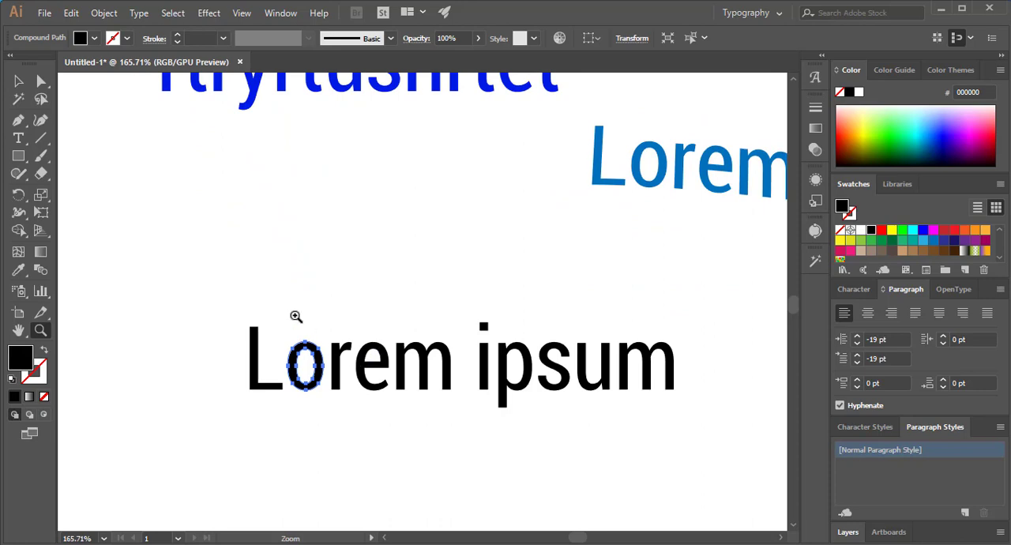
{"action": "left_click_drag", "start_coordinate": [295, 316], "coordinate": [427, 387]}
{"action": "left_click_drag", "start_coordinate": [445, 404], "coordinate": [393, 345]}
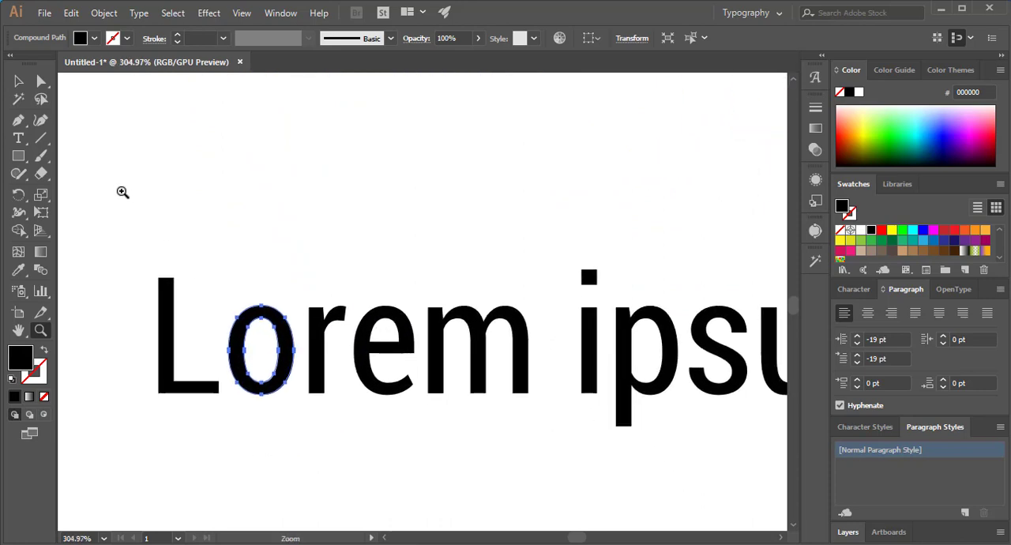
{"action": "left_click", "coordinate": [94, 38]}
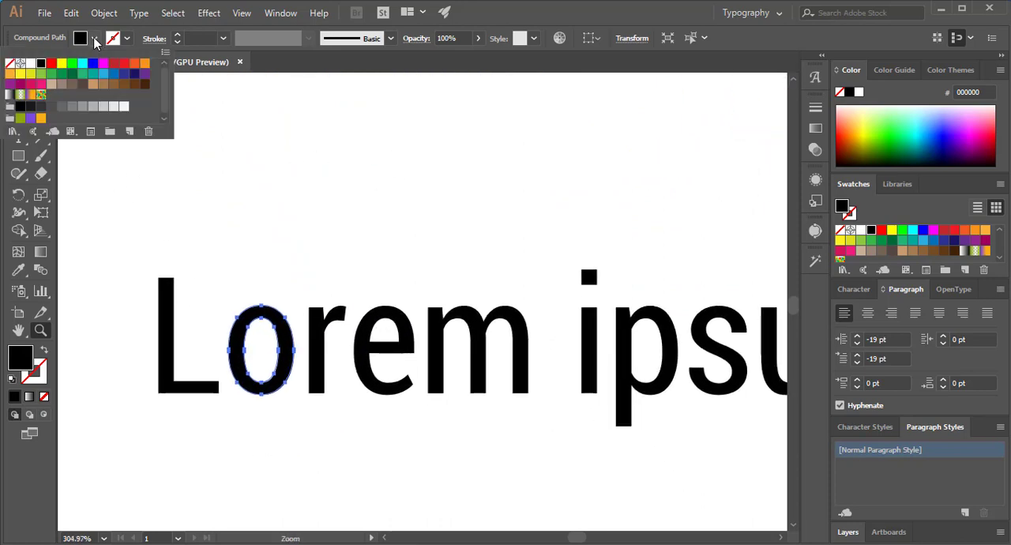
{"action": "left_click", "coordinate": [53, 65]}
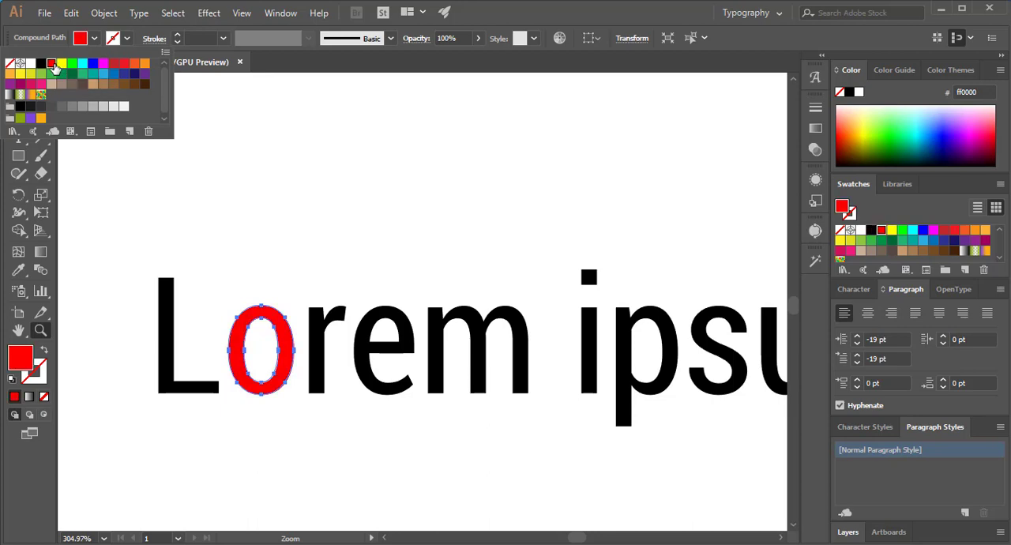
- Give the red "o" a yellow stroke with a weight of 3 in
{"action": "left_click", "coordinate": [125, 39]}
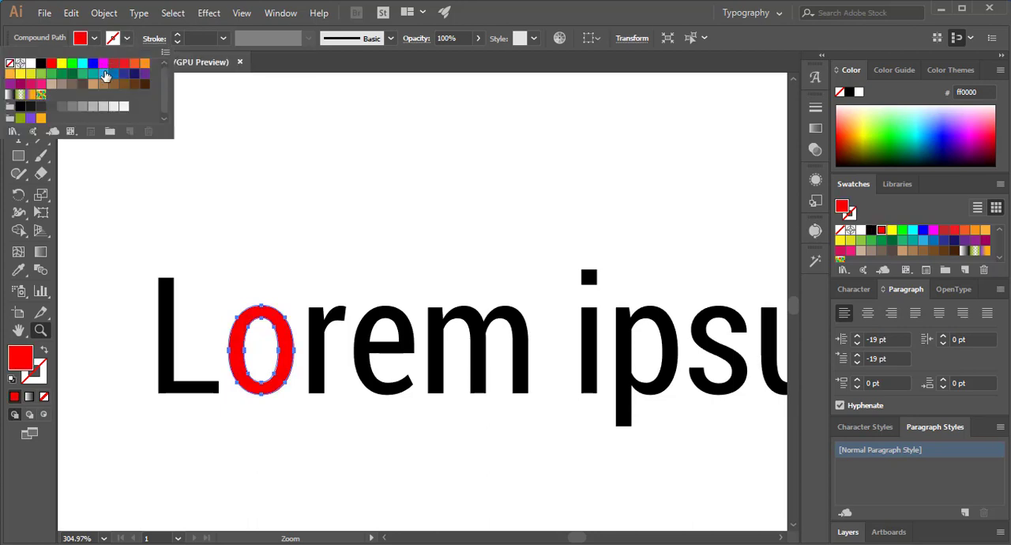
{"action": "left_click", "coordinate": [62, 64]}
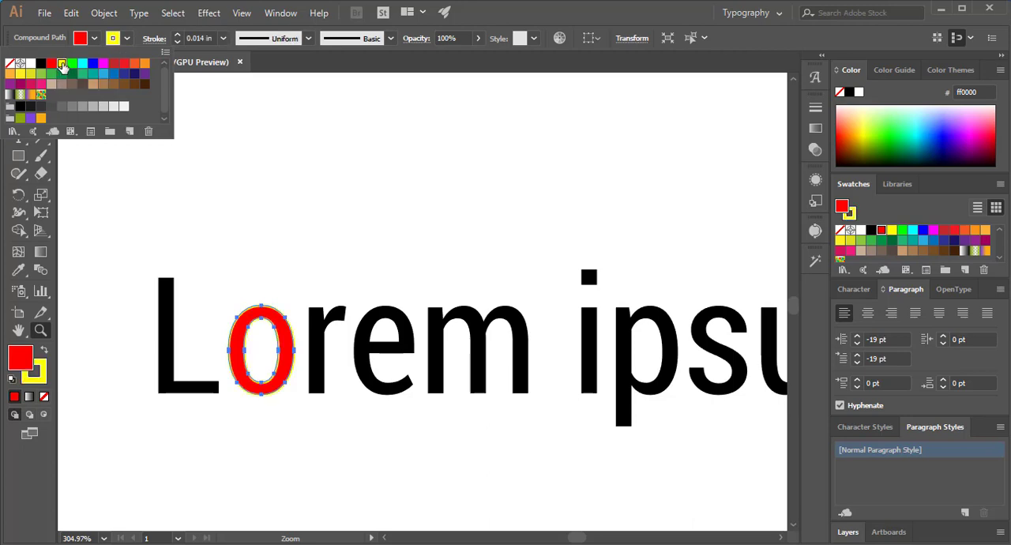
{"action": "left_click", "coordinate": [224, 38]}
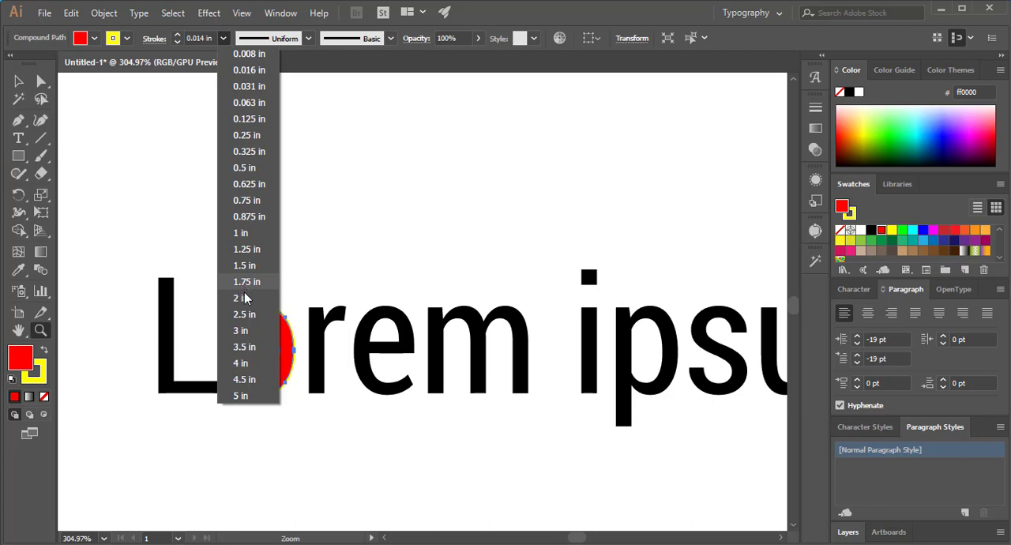
{"action": "left_click", "coordinate": [241, 330]}
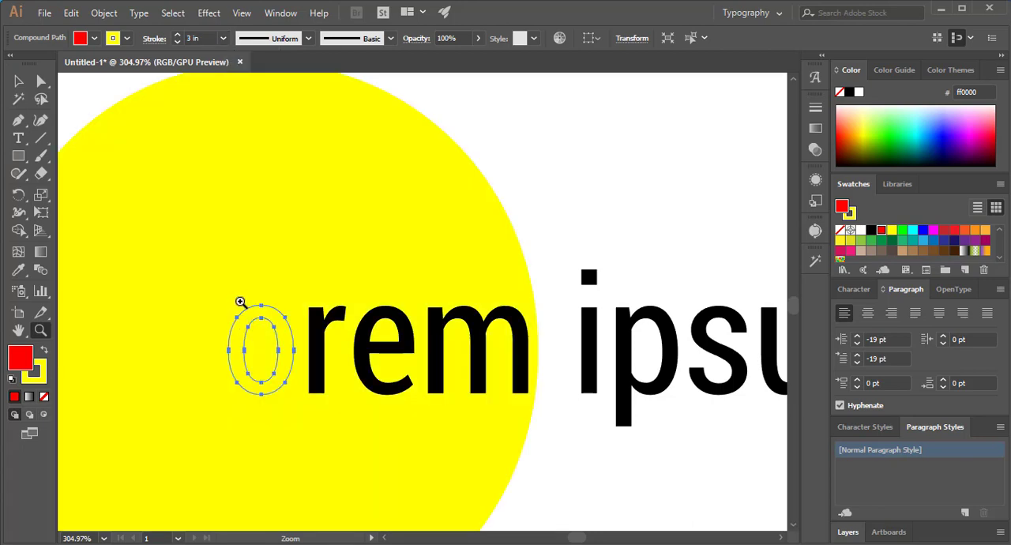
- Try thinner yellow stroke weights of 0.5 in, 0.063 in and 0.031 in on the red "o"
{"action": "left_click", "coordinate": [224, 38]}
{"action": "left_click", "coordinate": [248, 179]}
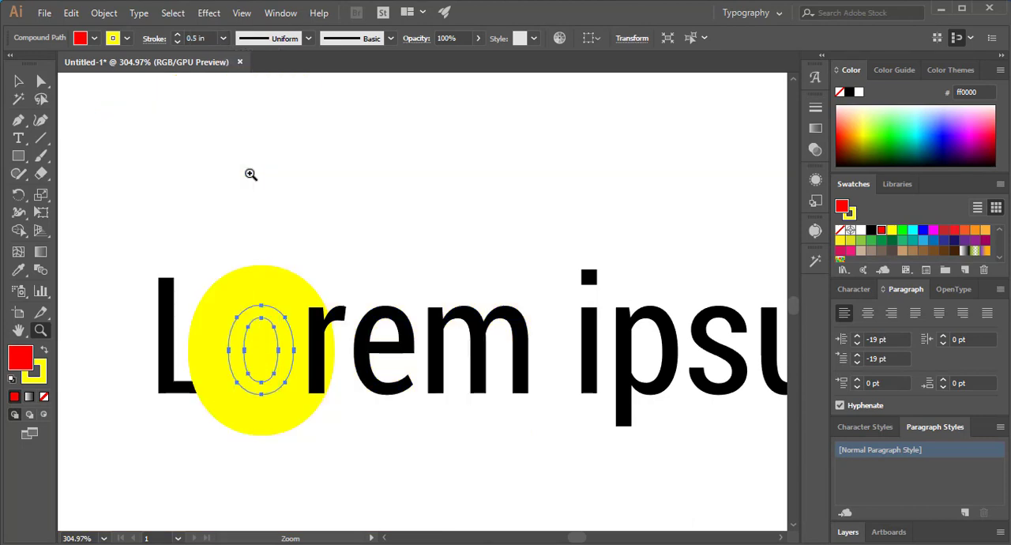
{"action": "left_click", "coordinate": [224, 38]}
{"action": "left_click", "coordinate": [255, 104]}
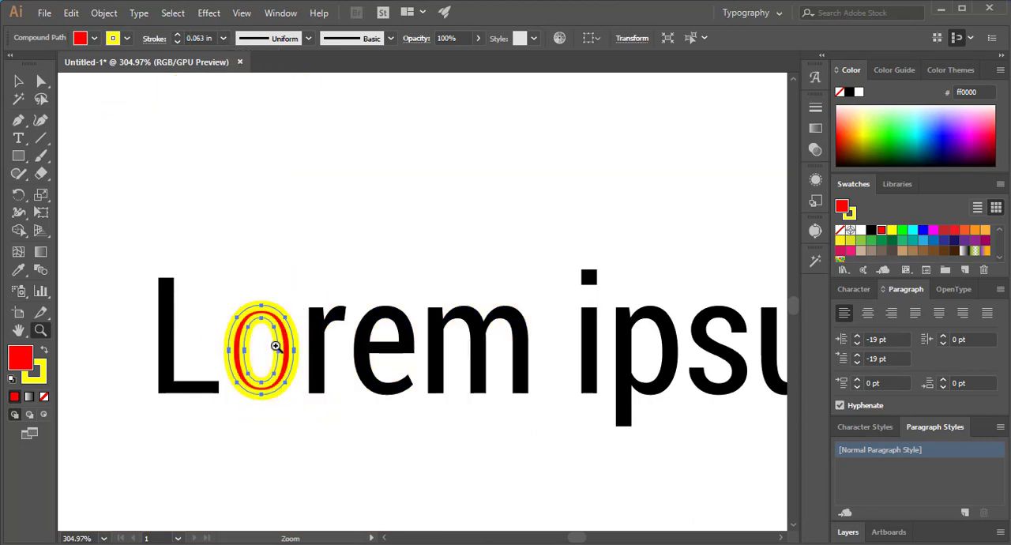
{"action": "left_click", "coordinate": [223, 38]}
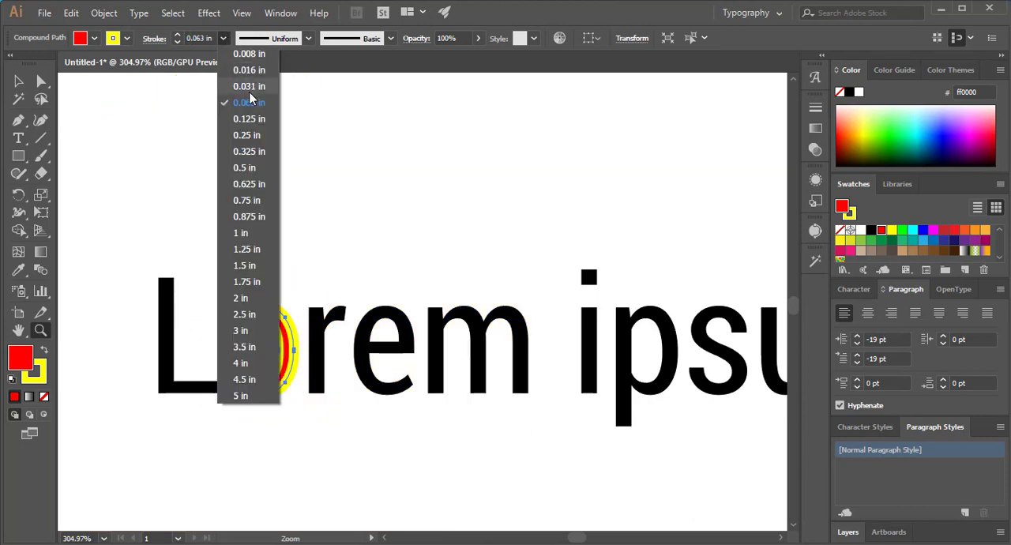
{"action": "left_click", "coordinate": [246, 86]}
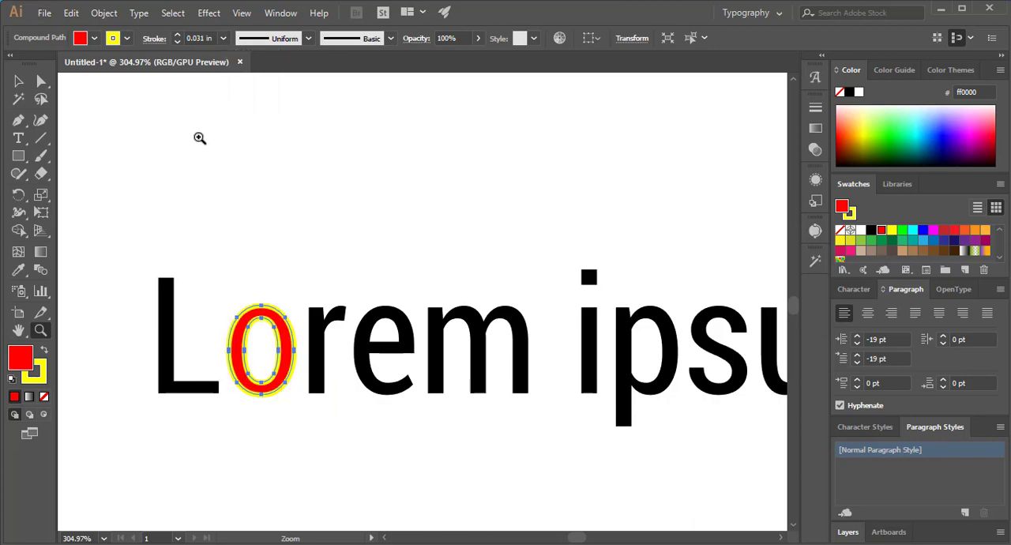
{"action": "key", "text": "v"}
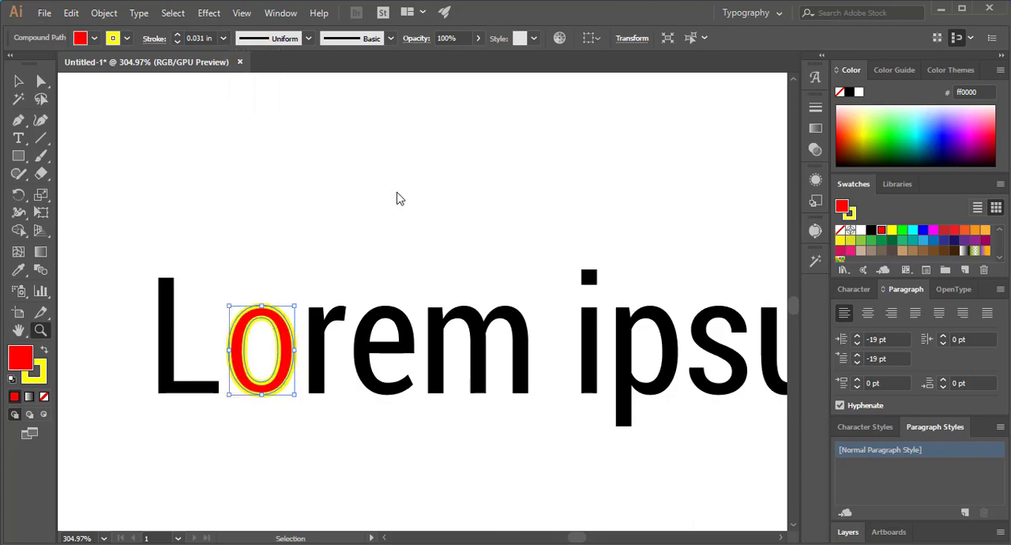
- Change the stroke measurement unit to Points in the program preferences
{"action": "key", "text": "ctrl+k"}
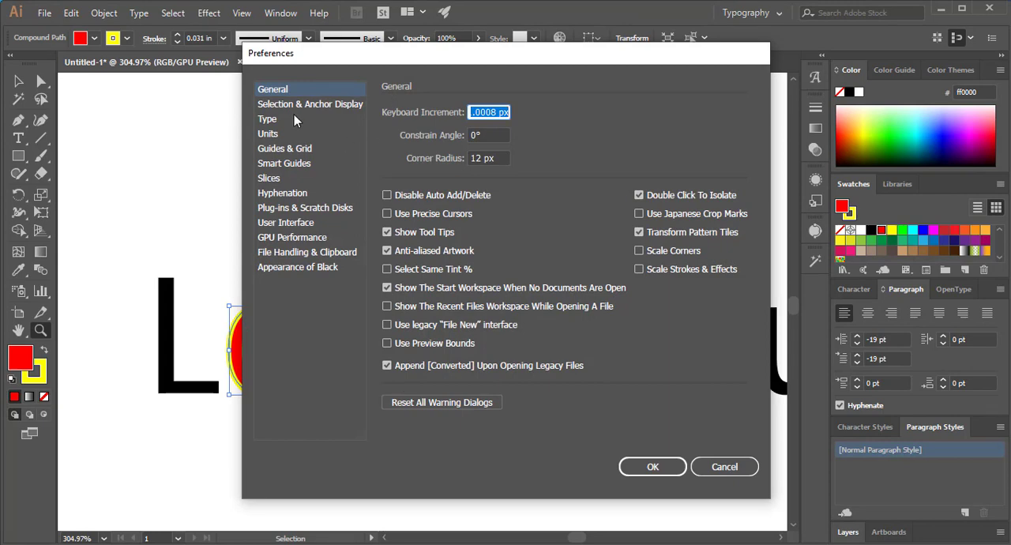
{"action": "left_click", "coordinate": [269, 120]}
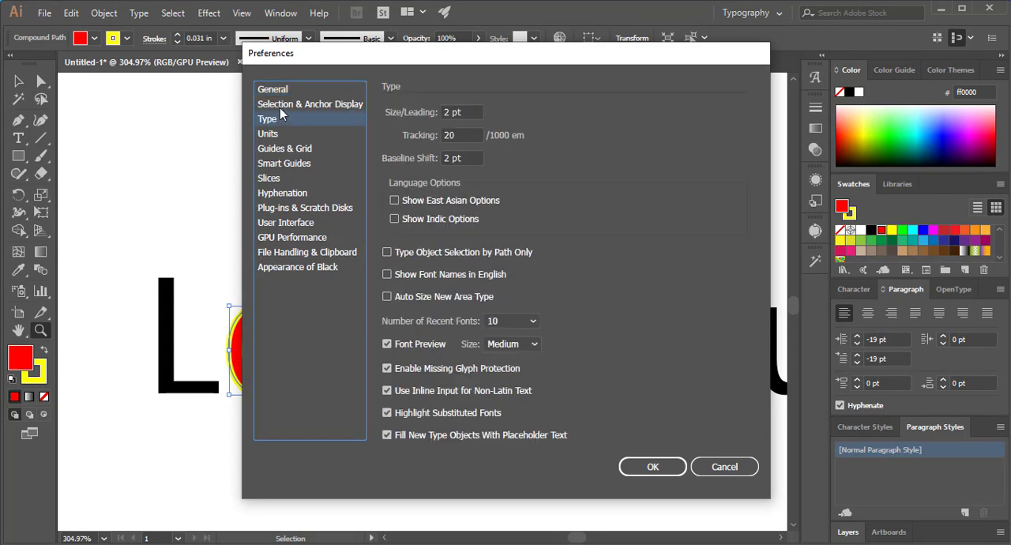
{"action": "left_click", "coordinate": [281, 105]}
{"action": "left_click", "coordinate": [277, 91]}
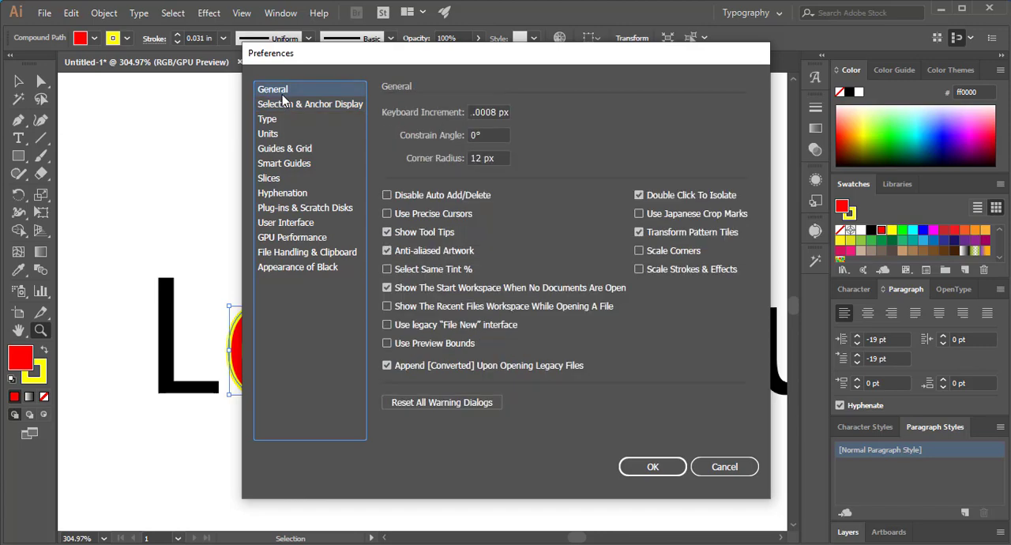
{"action": "left_click", "coordinate": [282, 105]}
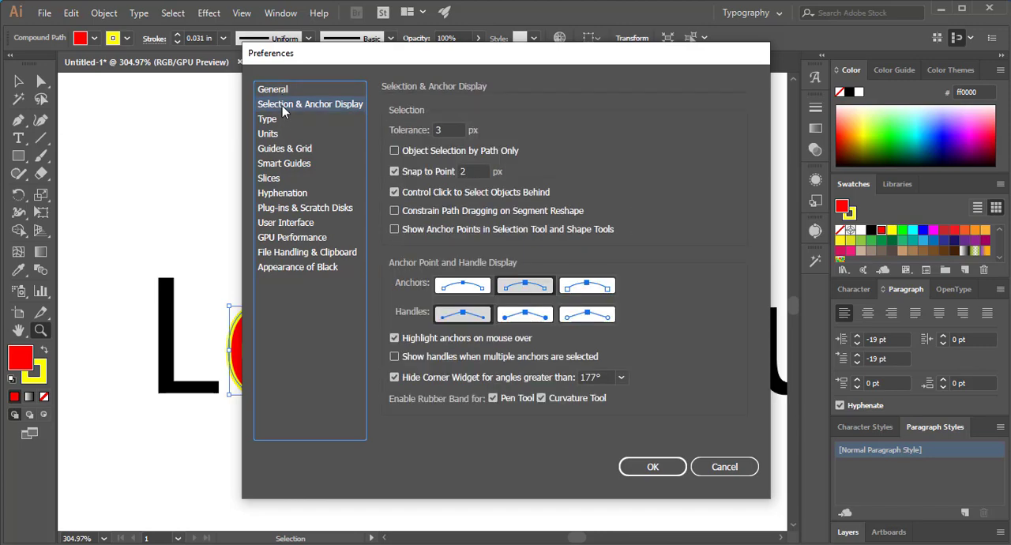
{"action": "left_click", "coordinate": [284, 120]}
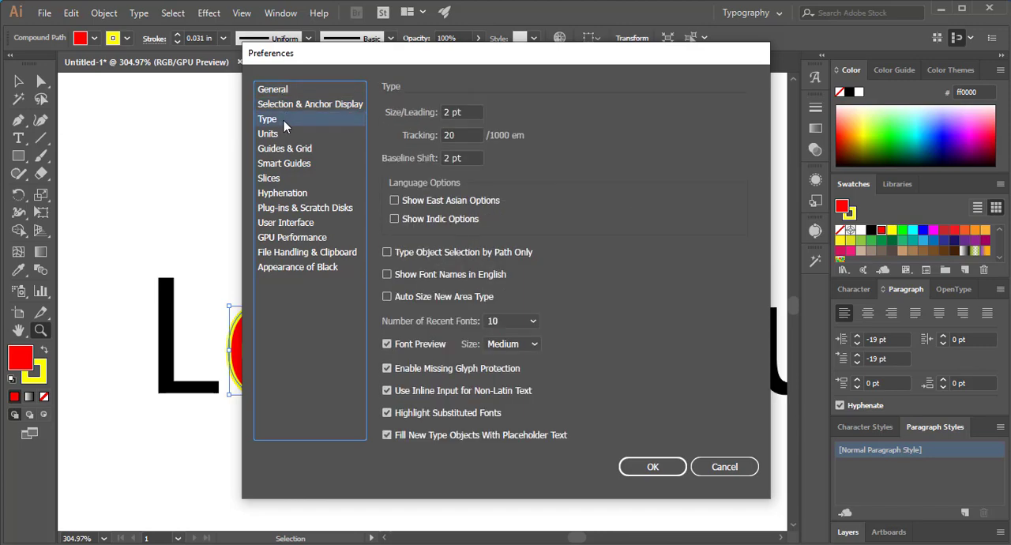
{"action": "left_click", "coordinate": [287, 137]}
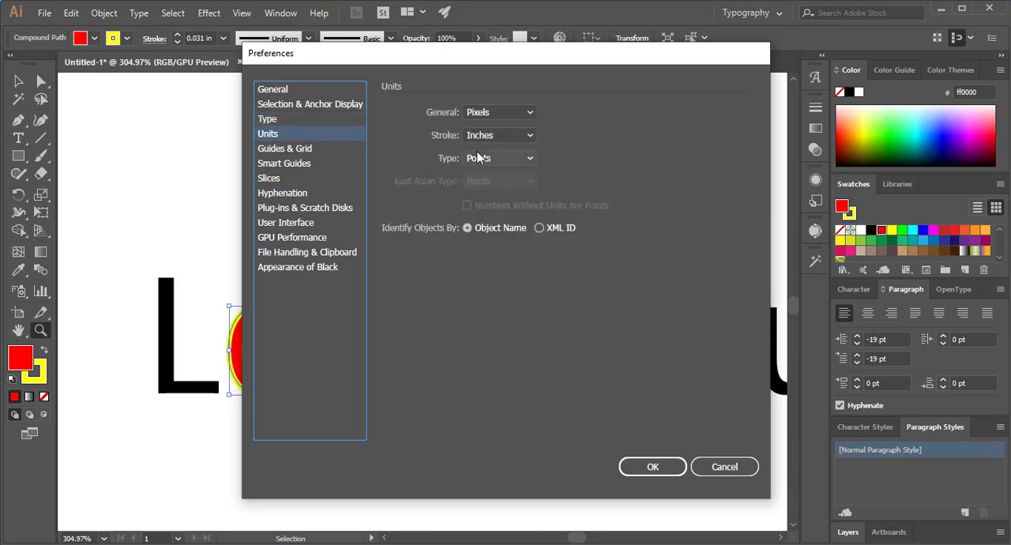
{"action": "left_click", "coordinate": [500, 136]}
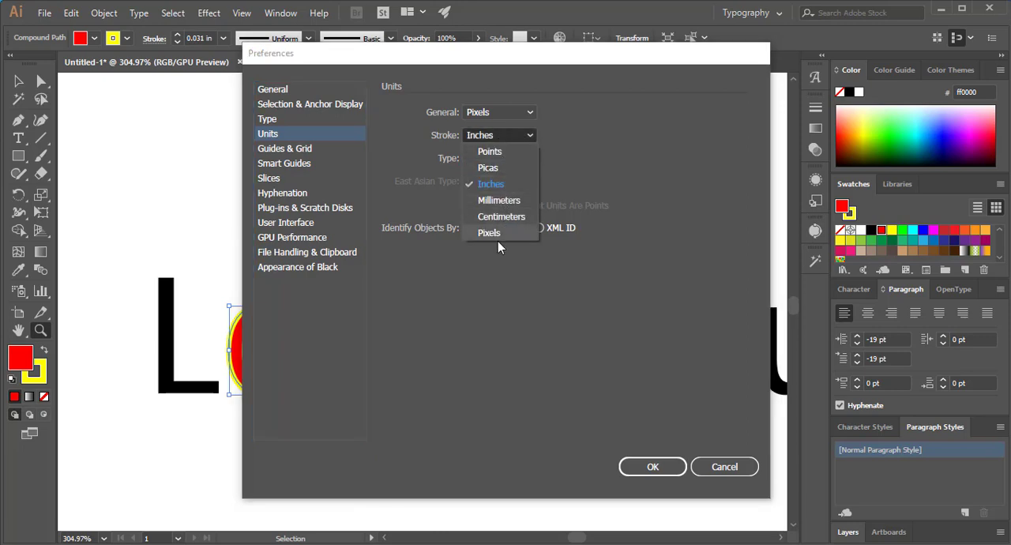
{"action": "left_click", "coordinate": [501, 151]}
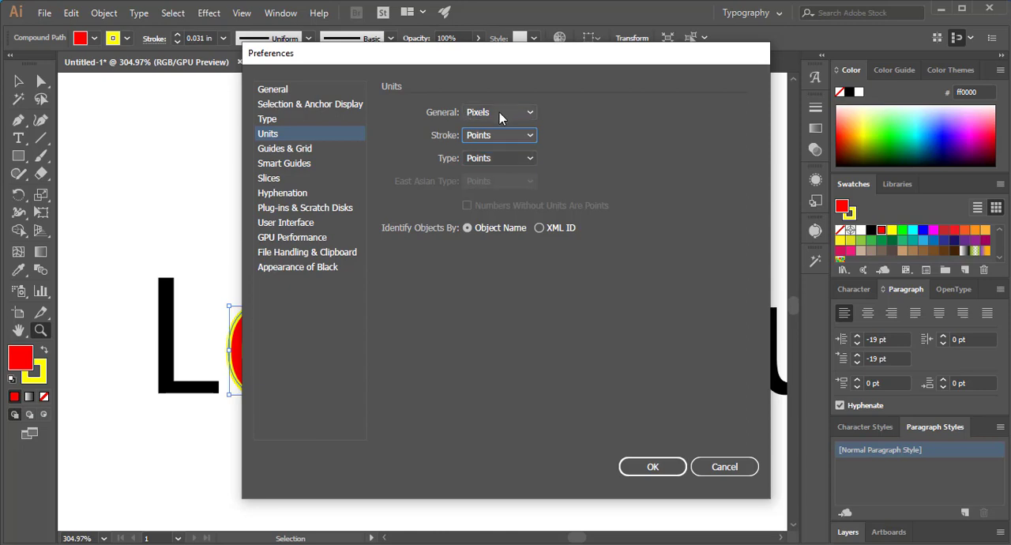
{"action": "left_click", "coordinate": [660, 466]}
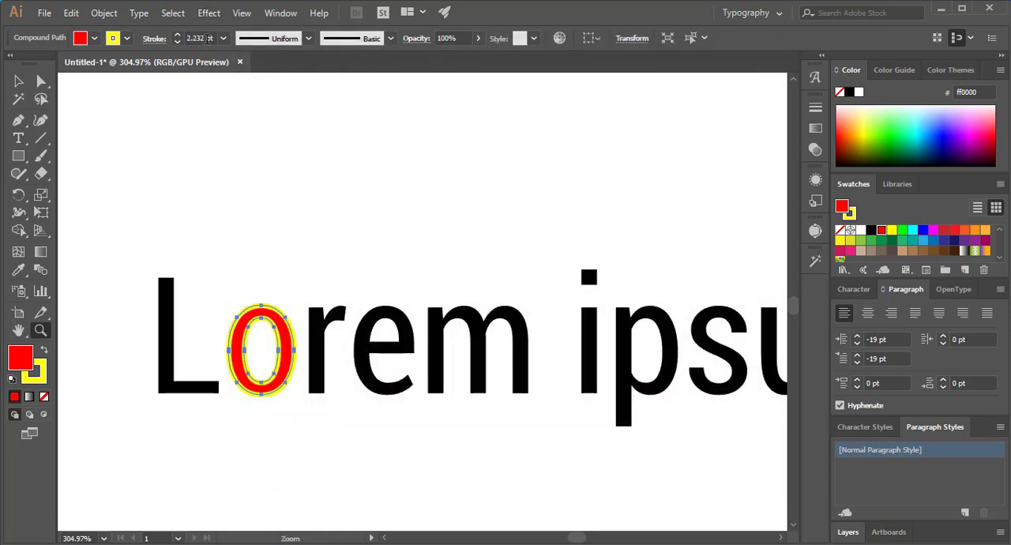
- Try a 16 pt stroke on the red "o" and reduce its weight to 2 pt
{"action": "left_click", "coordinate": [224, 37]}
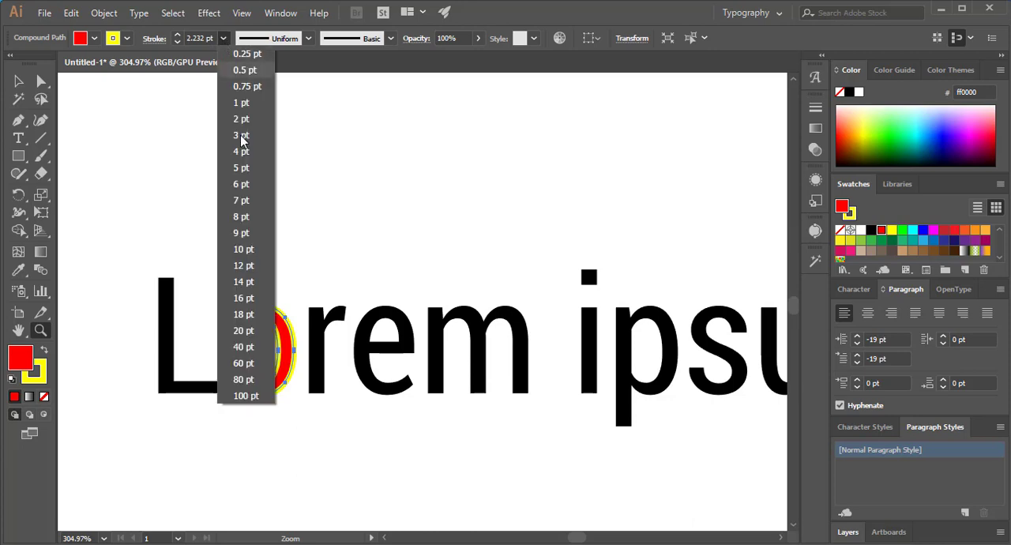
{"action": "left_click", "coordinate": [243, 297]}
{"action": "left_click", "coordinate": [224, 38]}
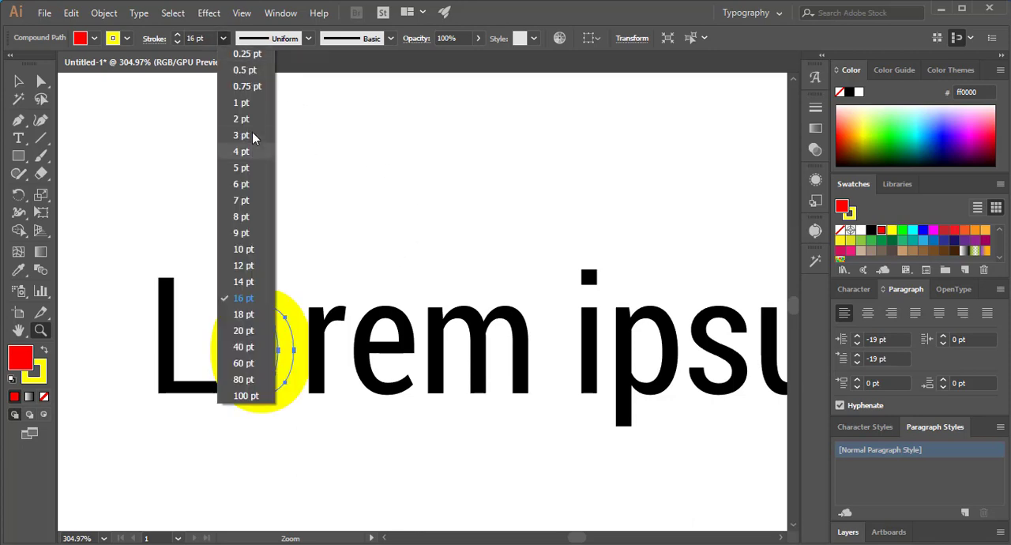
{"action": "left_click", "coordinate": [250, 118]}
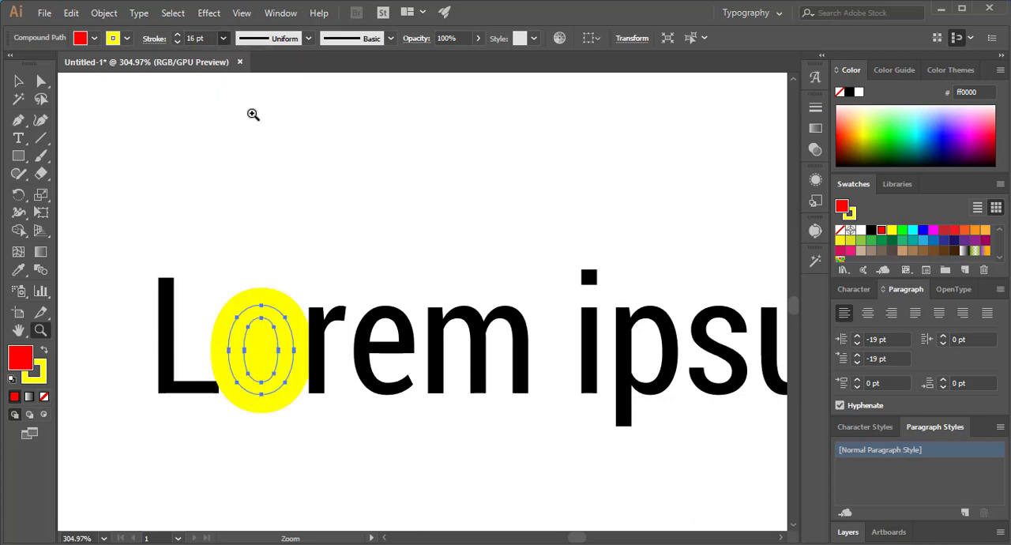
- Try a 4 pt stroke weight on the red "o" and undo that change
{"action": "left_click", "coordinate": [225, 39]}
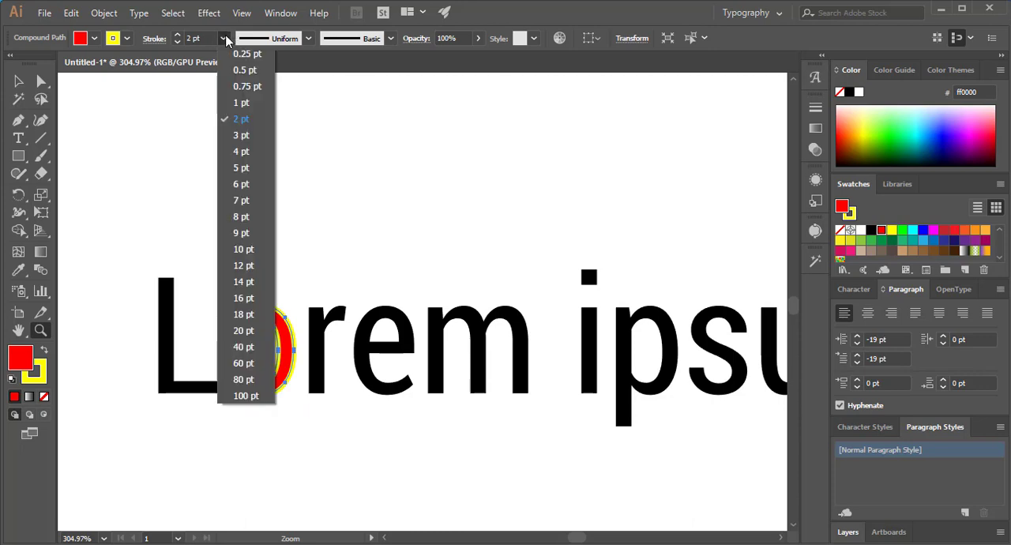
{"action": "left_click", "coordinate": [241, 151]}
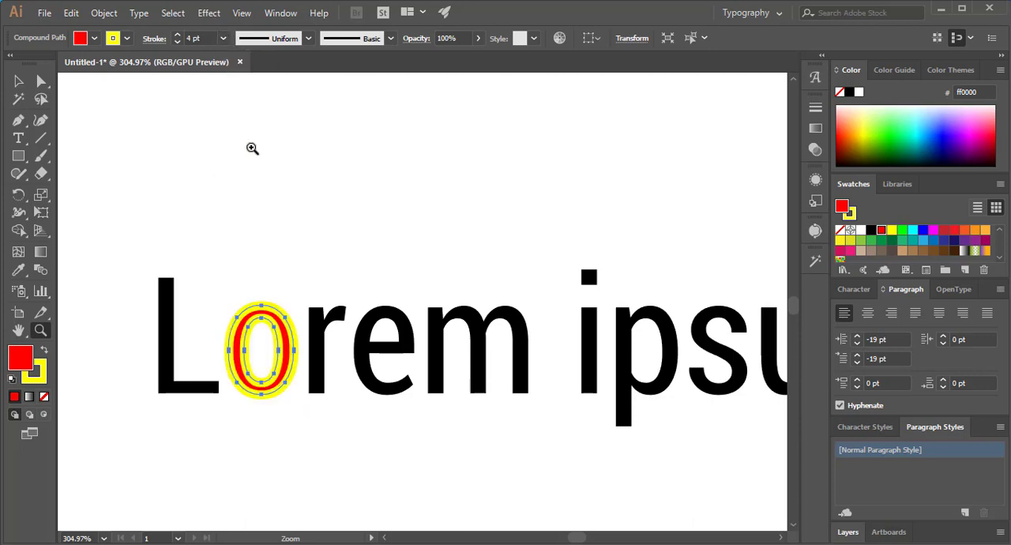
{"action": "left_click", "coordinate": [225, 39]}
{"action": "key", "text": "Escape"}
{"action": "key", "text": "ctrl+z"}
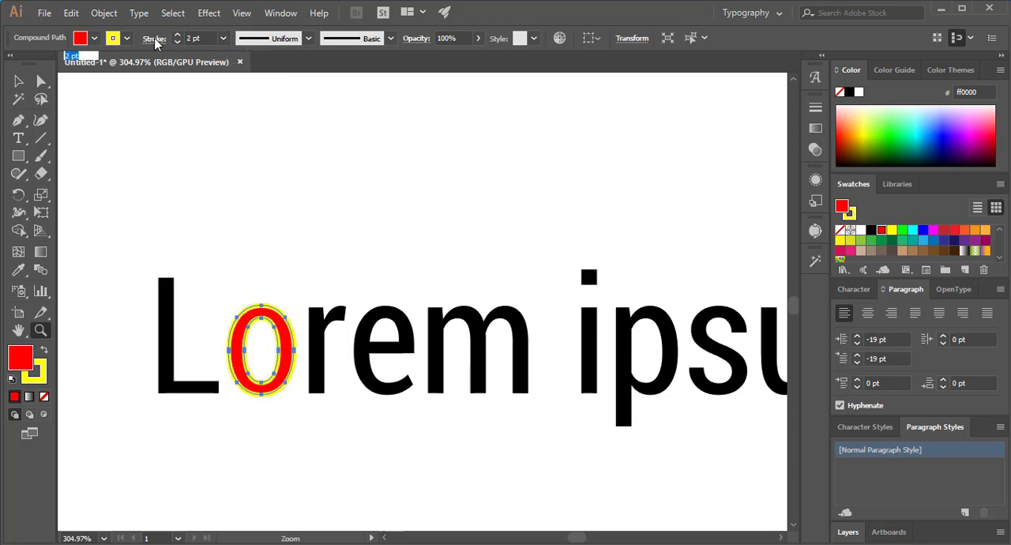
- Review the stroke options for the red "o" and deselect the letter
{"action": "left_click", "coordinate": [155, 39]}
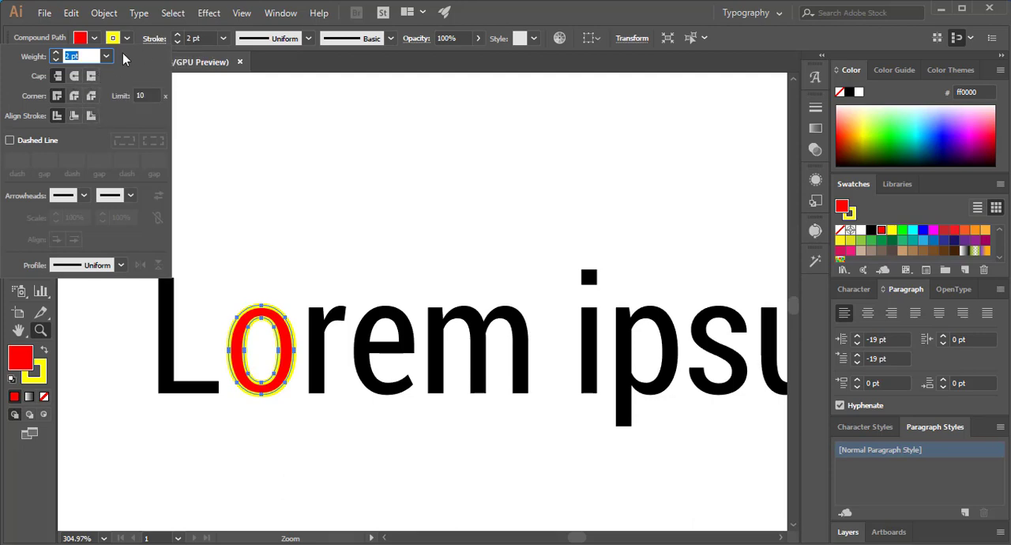
{"action": "left_click", "coordinate": [148, 41]}
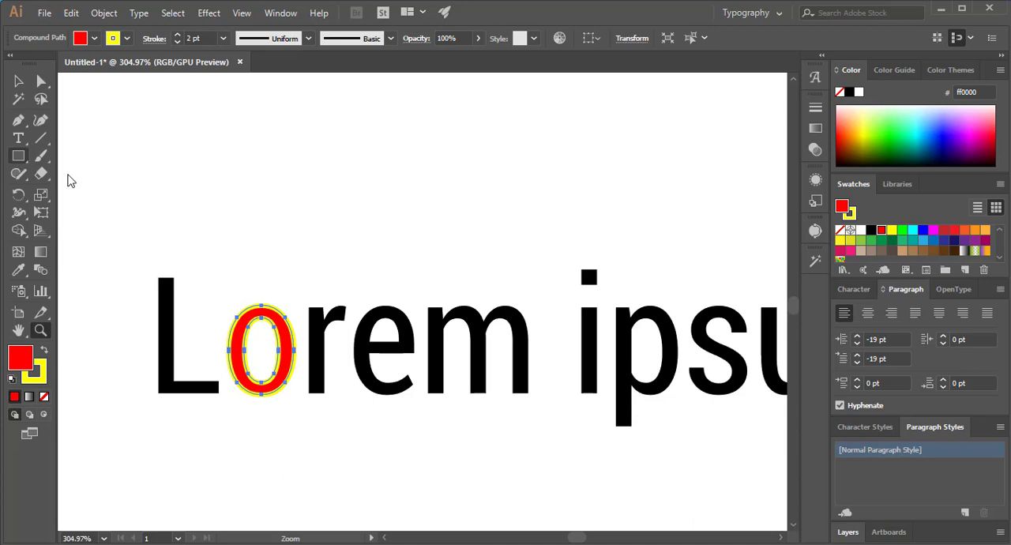
{"action": "left_click", "coordinate": [18, 81]}
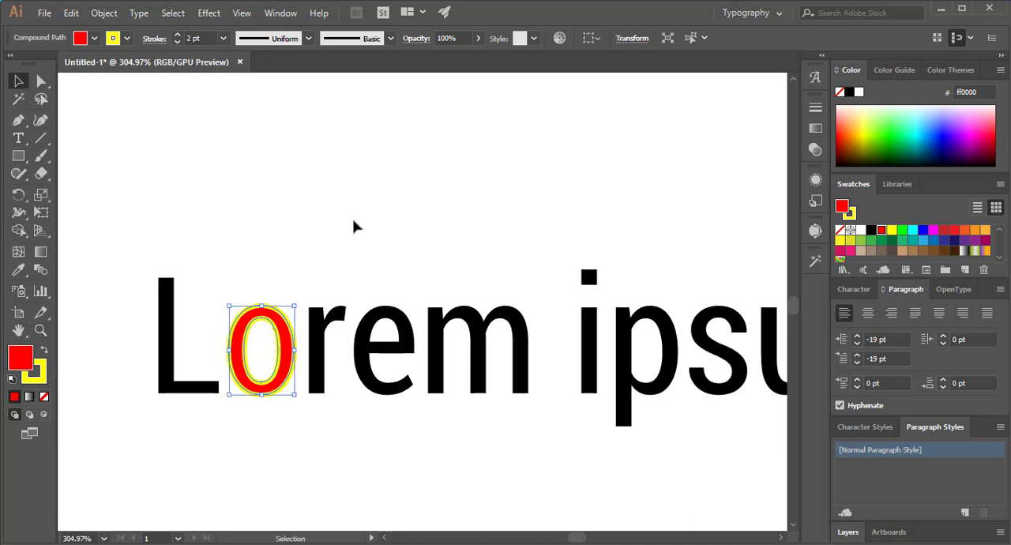
{"action": "left_click", "coordinate": [345, 235]}
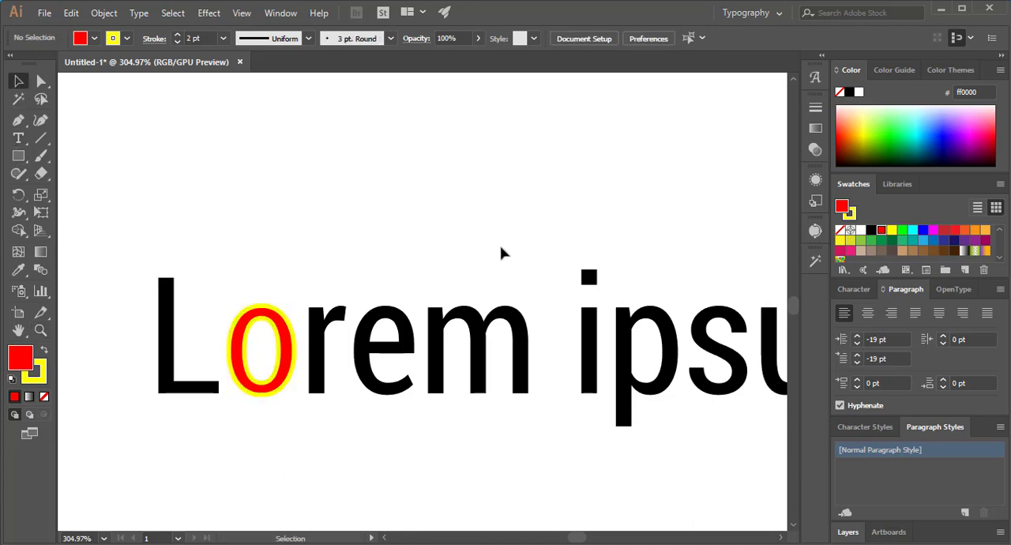
- Scale the red "o" proportionally from its centre to about twice its size and move it above the letters "rem"
{"action": "key", "text": "z"}
{"action": "left_click", "coordinate": [19, 81]}
{"action": "left_click", "coordinate": [290, 317]}
{"action": "left_click_drag", "start_coordinate": [295, 306], "coordinate": [346, 258]}
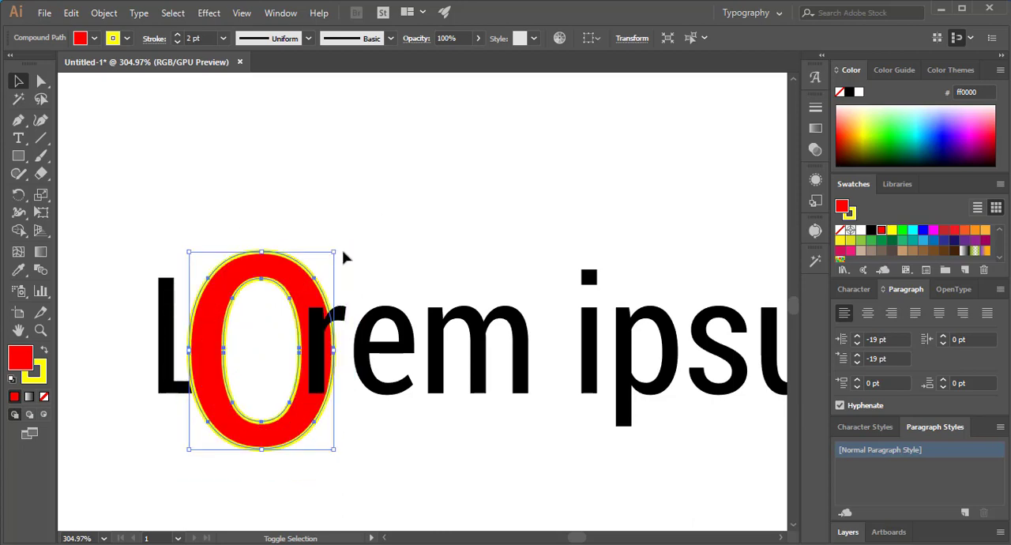
{"action": "left_click_drag", "start_coordinate": [311, 293], "coordinate": [479, 125]}
- Fill the "e" of the expanded black "Lorem ipsum" with a green swatch
{"action": "key", "text": "z"}
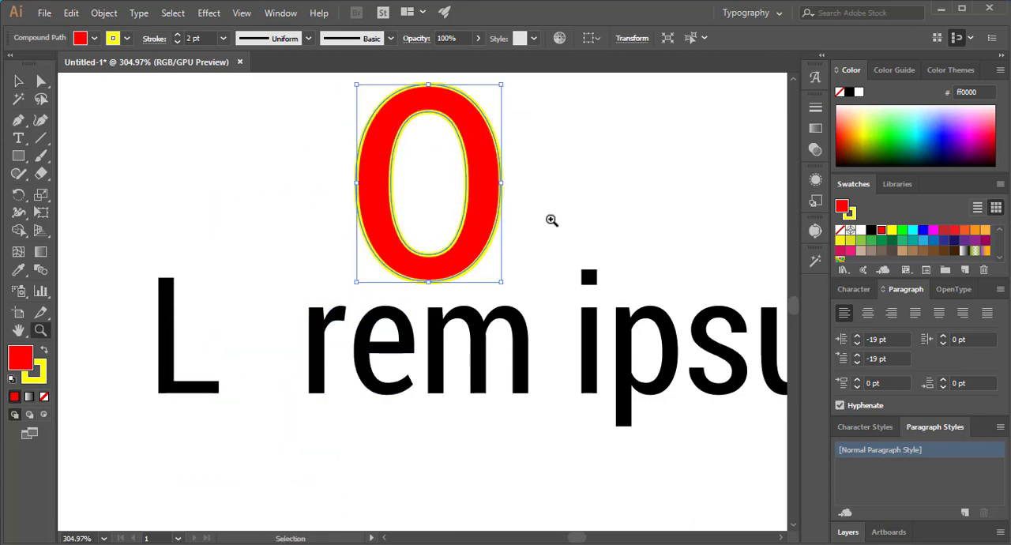
{"action": "left_click_drag", "start_coordinate": [552, 186], "coordinate": [355, 312]}
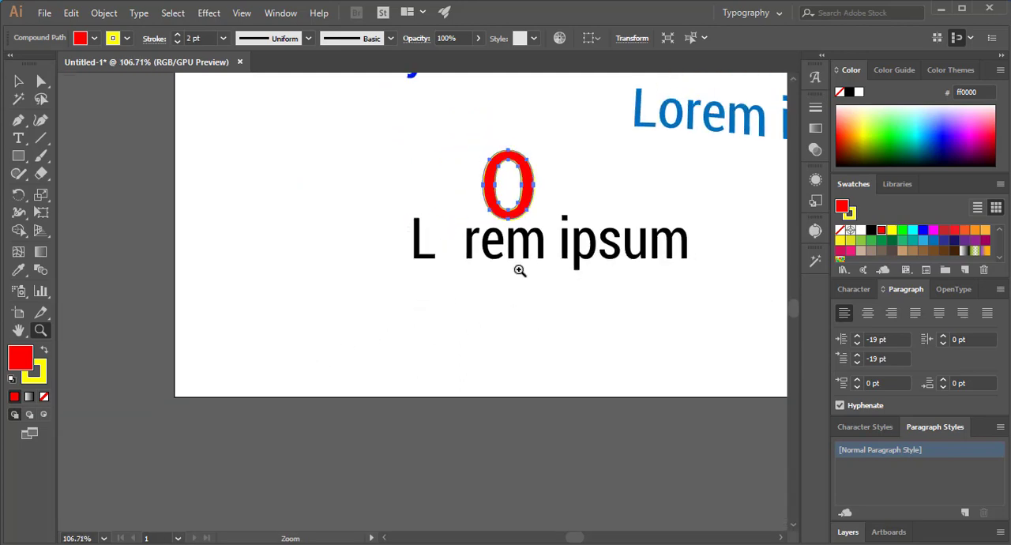
{"action": "left_click_drag", "start_coordinate": [521, 270], "coordinate": [396, 329]}
{"action": "left_click", "coordinate": [18, 81]}
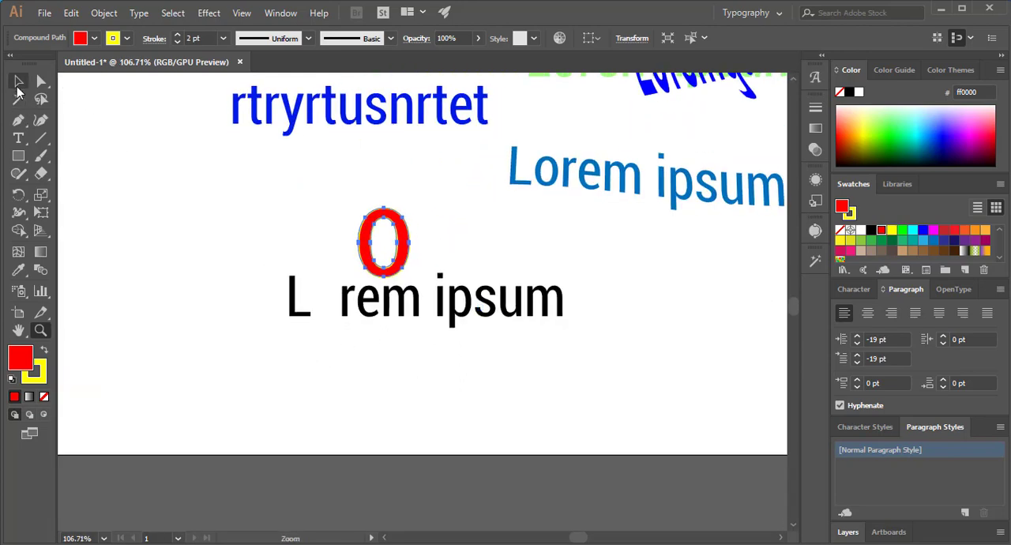
{"action": "left_click", "coordinate": [282, 282]}
{"action": "left_click", "coordinate": [368, 301]}
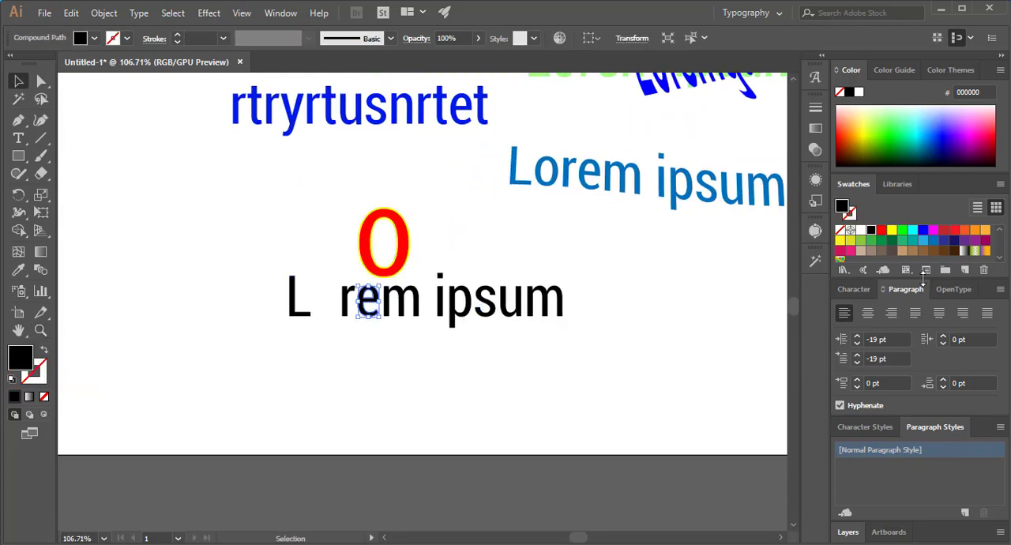
{"action": "left_click", "coordinate": [902, 240]}
- Fill the "m" next to the green "e" with the blue 0000ff swatch and deselect it
{"action": "left_click", "coordinate": [557, 300]}
{"action": "left_click", "coordinate": [395, 302]}
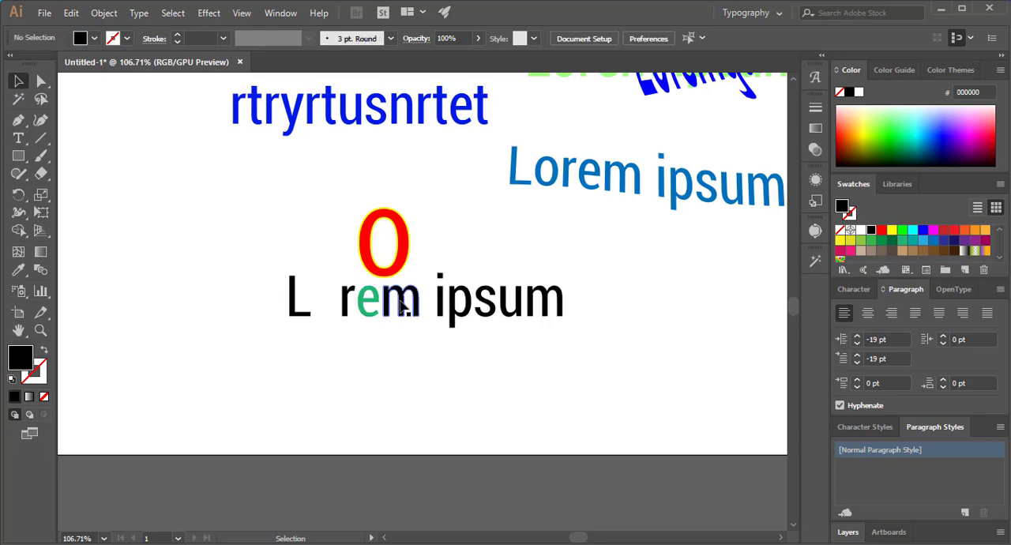
{"action": "left_click", "coordinate": [402, 301]}
{"action": "left_click", "coordinate": [924, 232]}
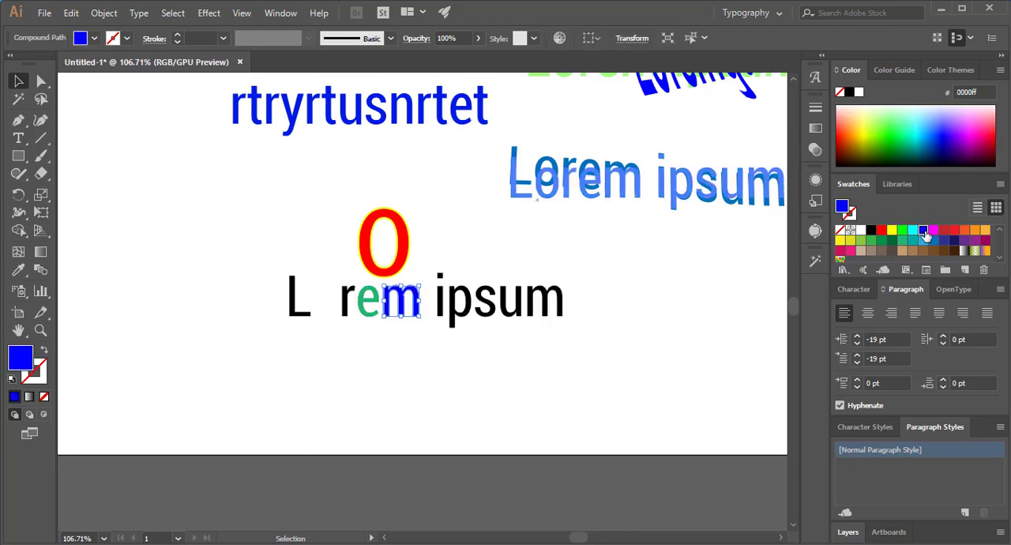
{"action": "left_click", "coordinate": [250, 235]}
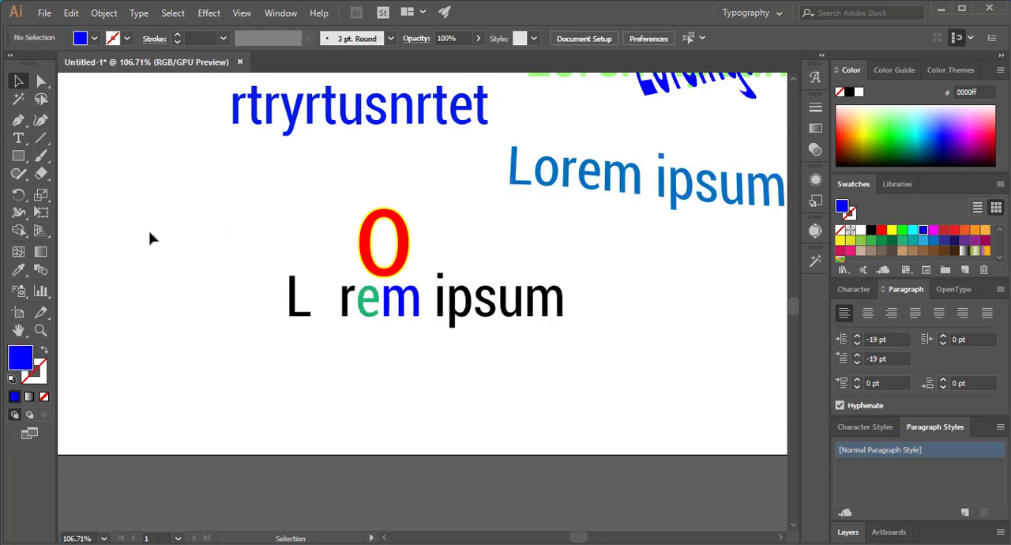
{"action": "left_click", "coordinate": [20, 141]}
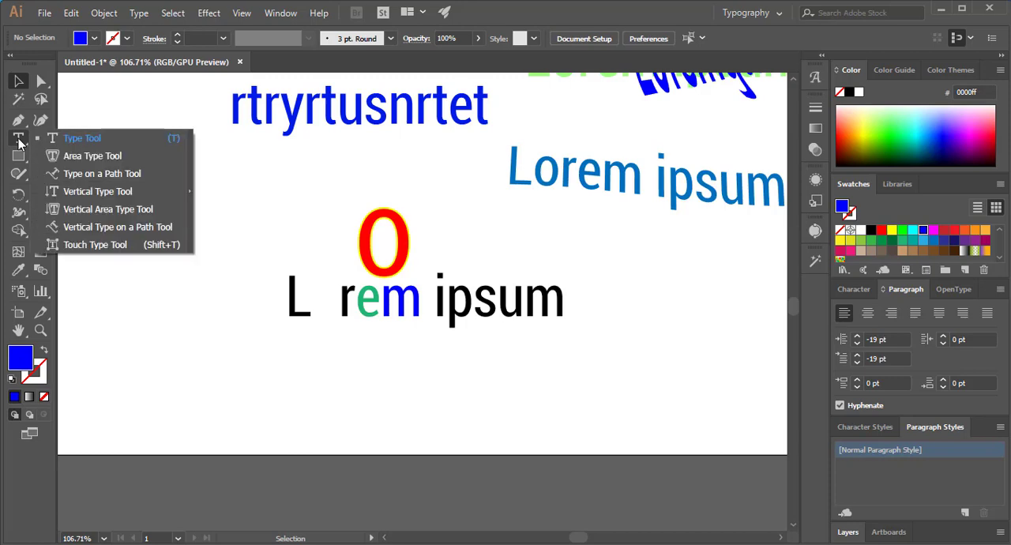
{"action": "left_click", "coordinate": [113, 247]}
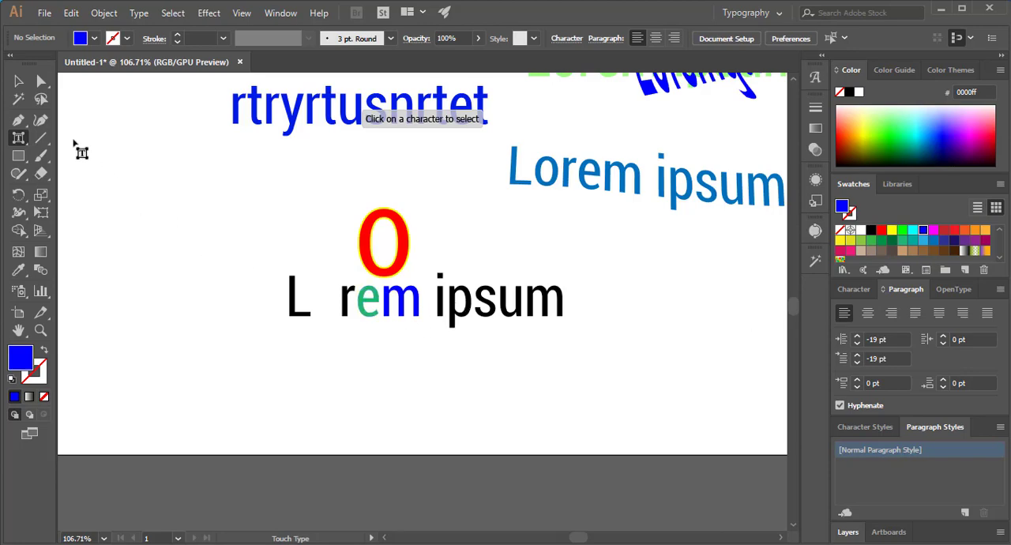
{"action": "left_click", "coordinate": [19, 82]}
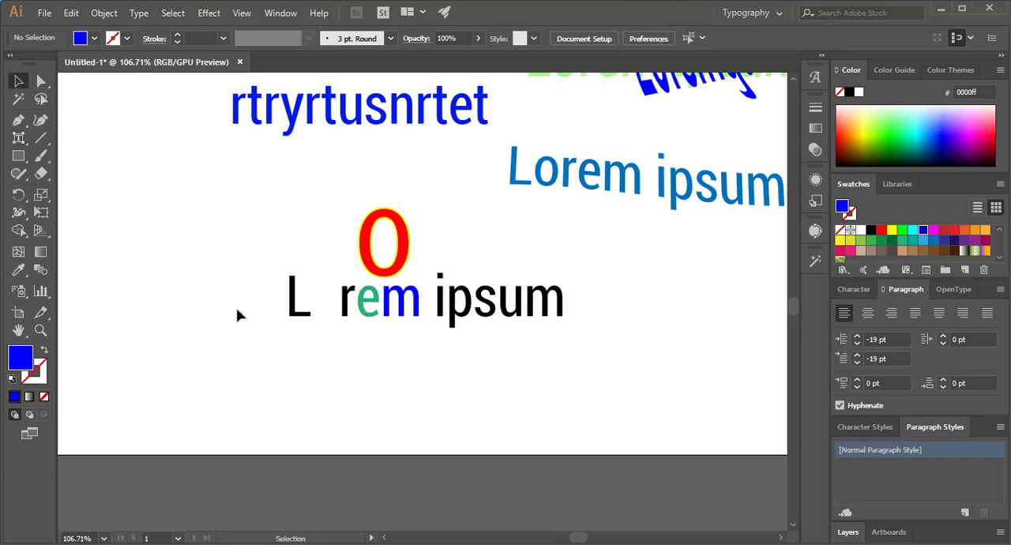
{"action": "key", "text": "z"}
{"action": "left_click_drag", "start_coordinate": [466, 182], "coordinate": [328, 270]}
{"action": "key", "text": "space"}
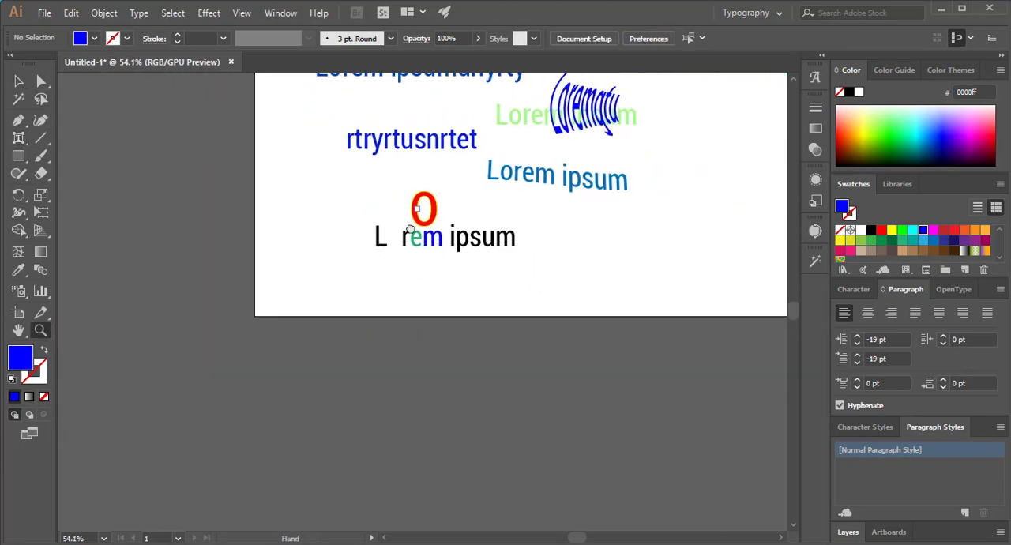
{"action": "left_click_drag", "start_coordinate": [447, 186], "coordinate": [361, 315]}
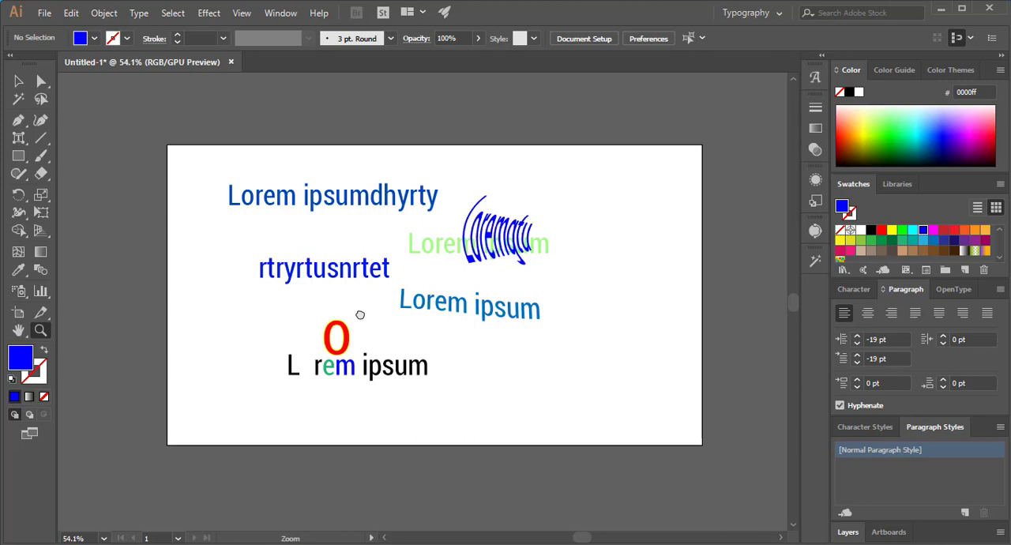
{"action": "left_click", "coordinate": [18, 81]}
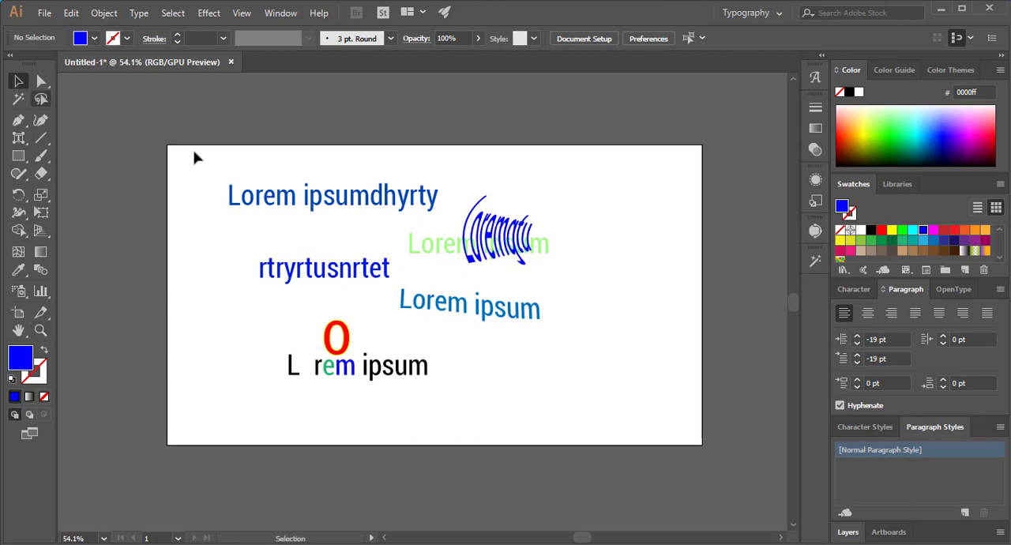